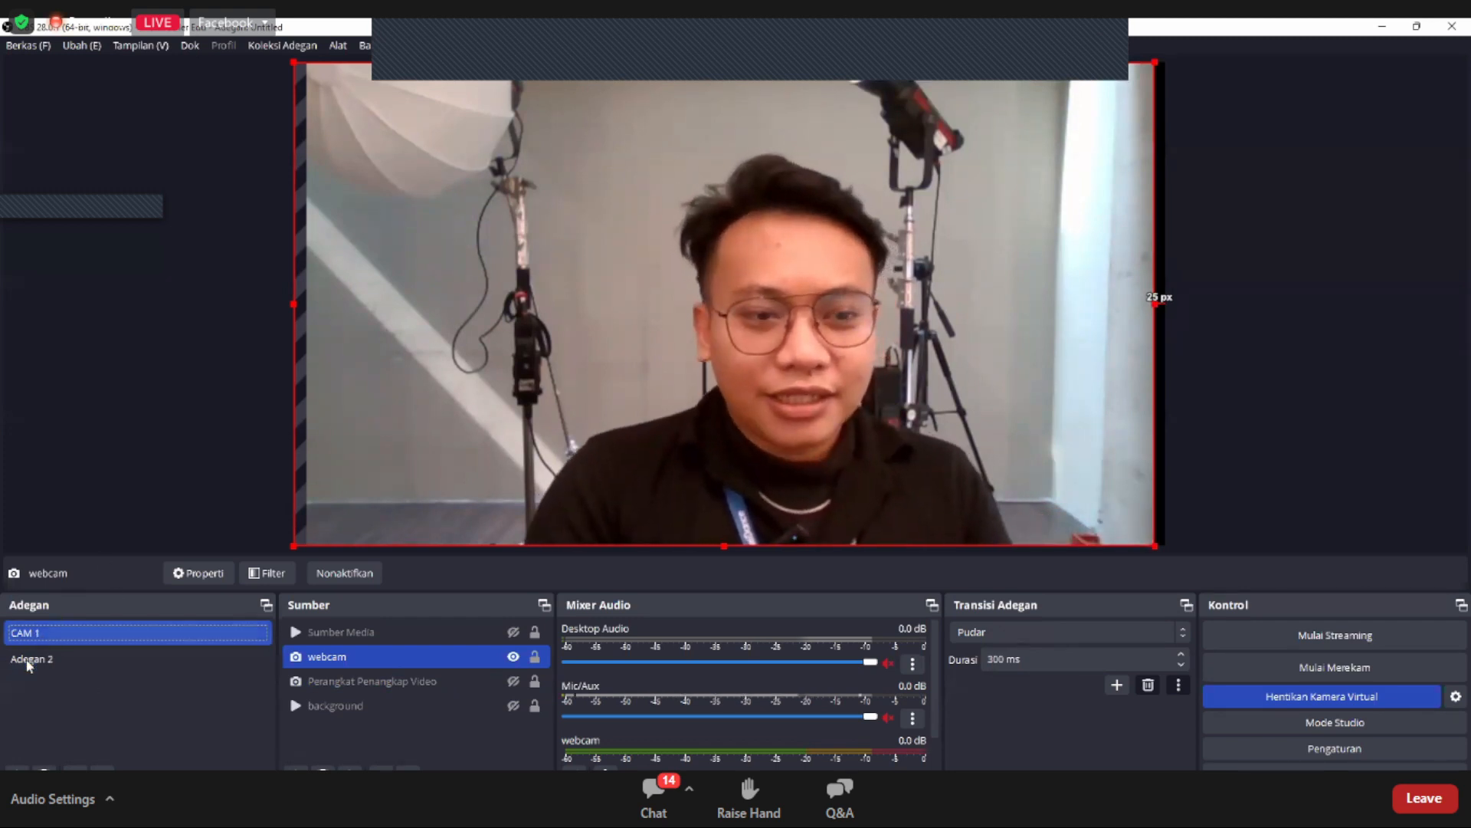
pyautogui.click(99, 657)
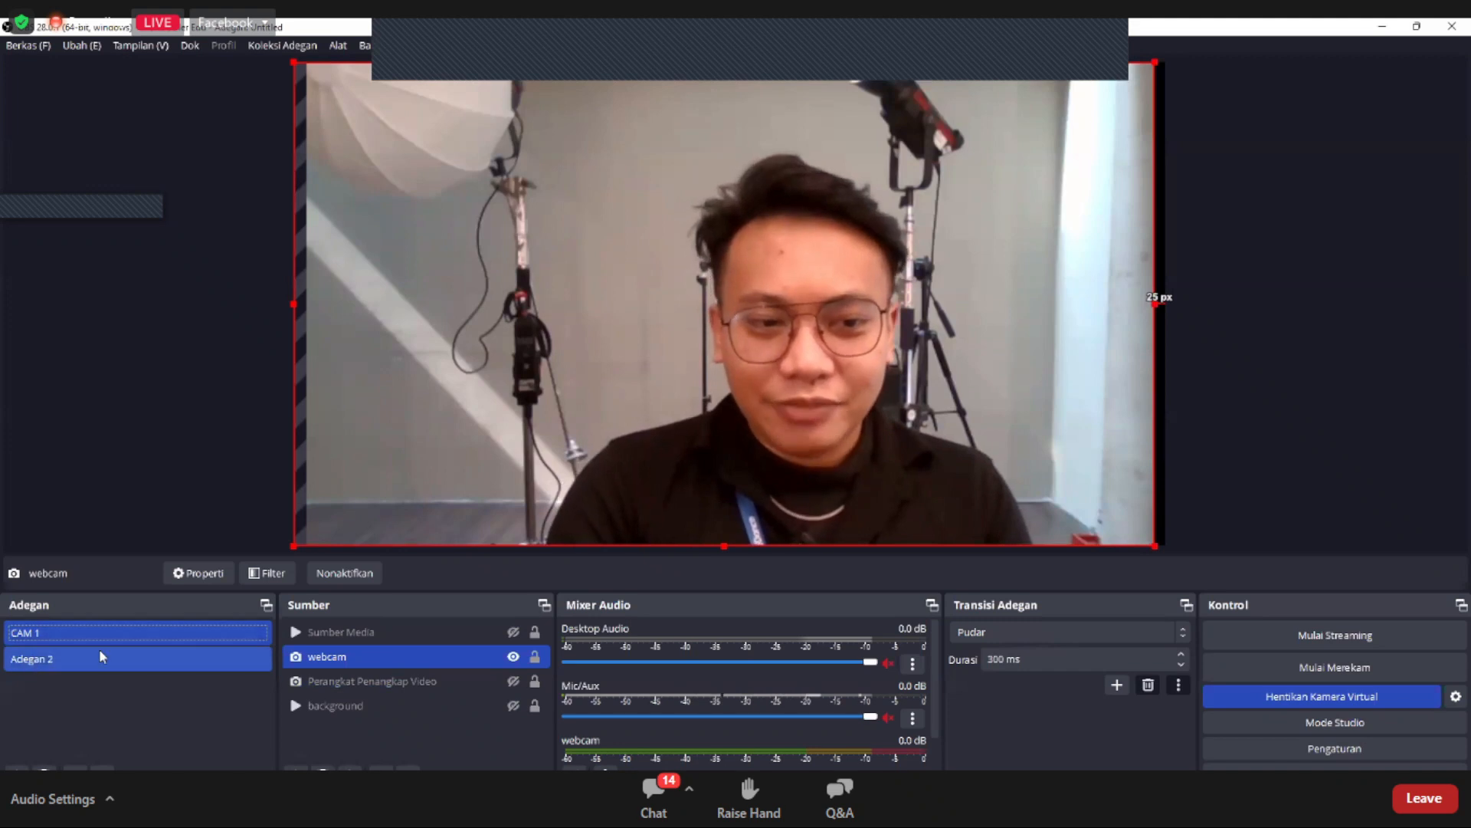
pyautogui.click(251, 642)
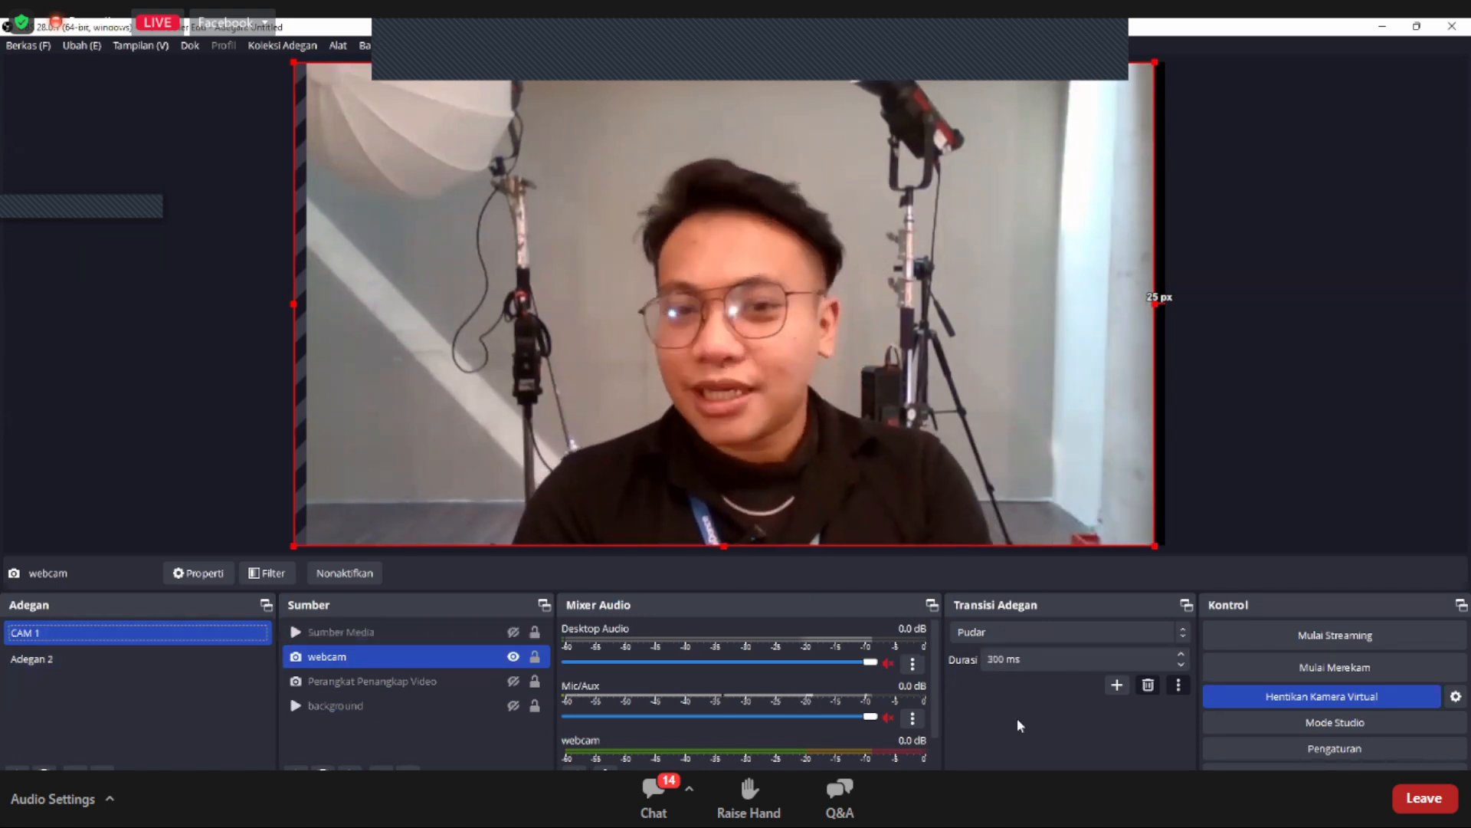
# Step: Check the video settings, close them without changes, and stop the virtual camera output
pyautogui.click(1331, 754)
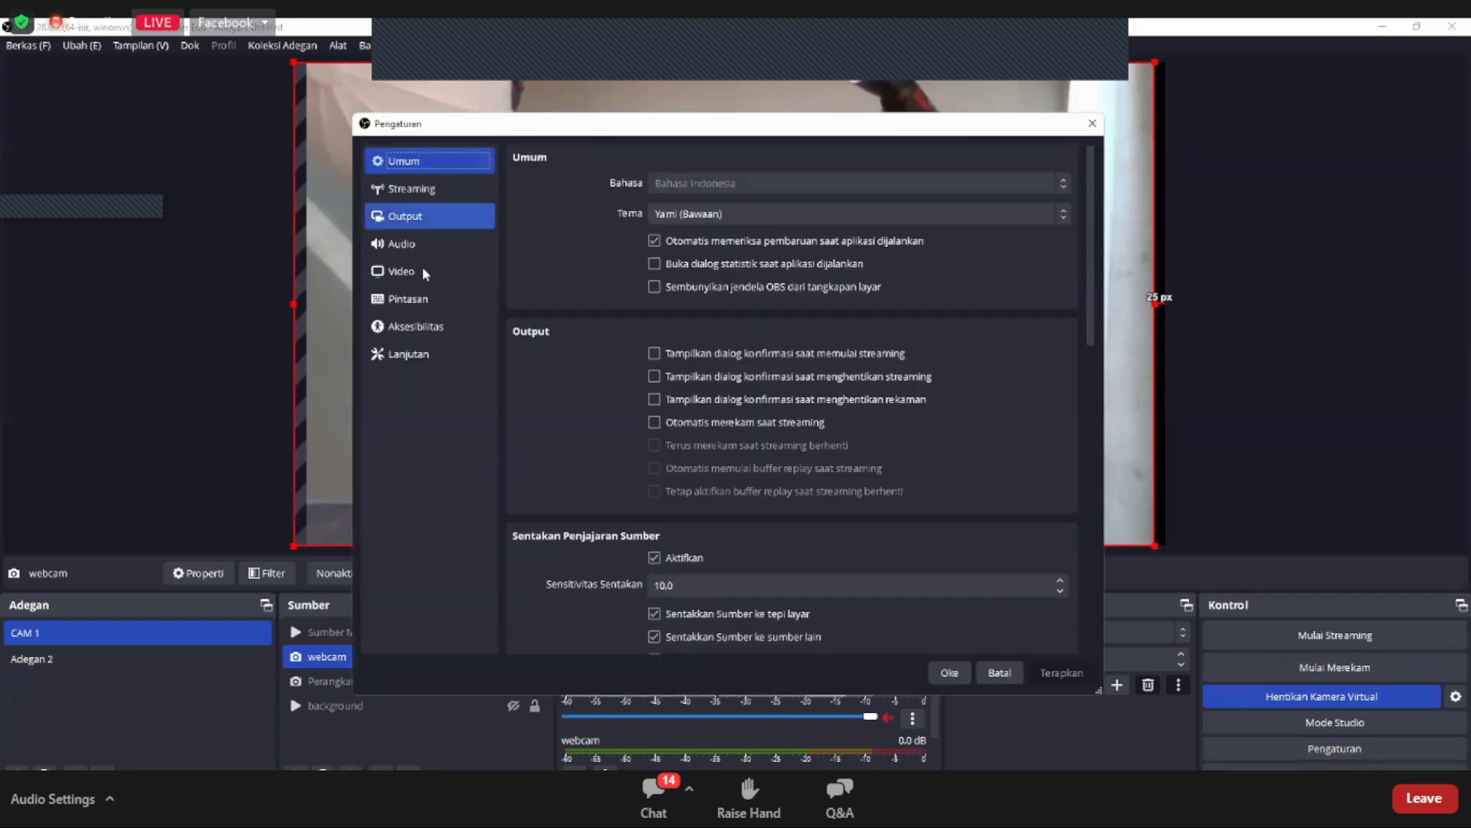
pyautogui.click(426, 272)
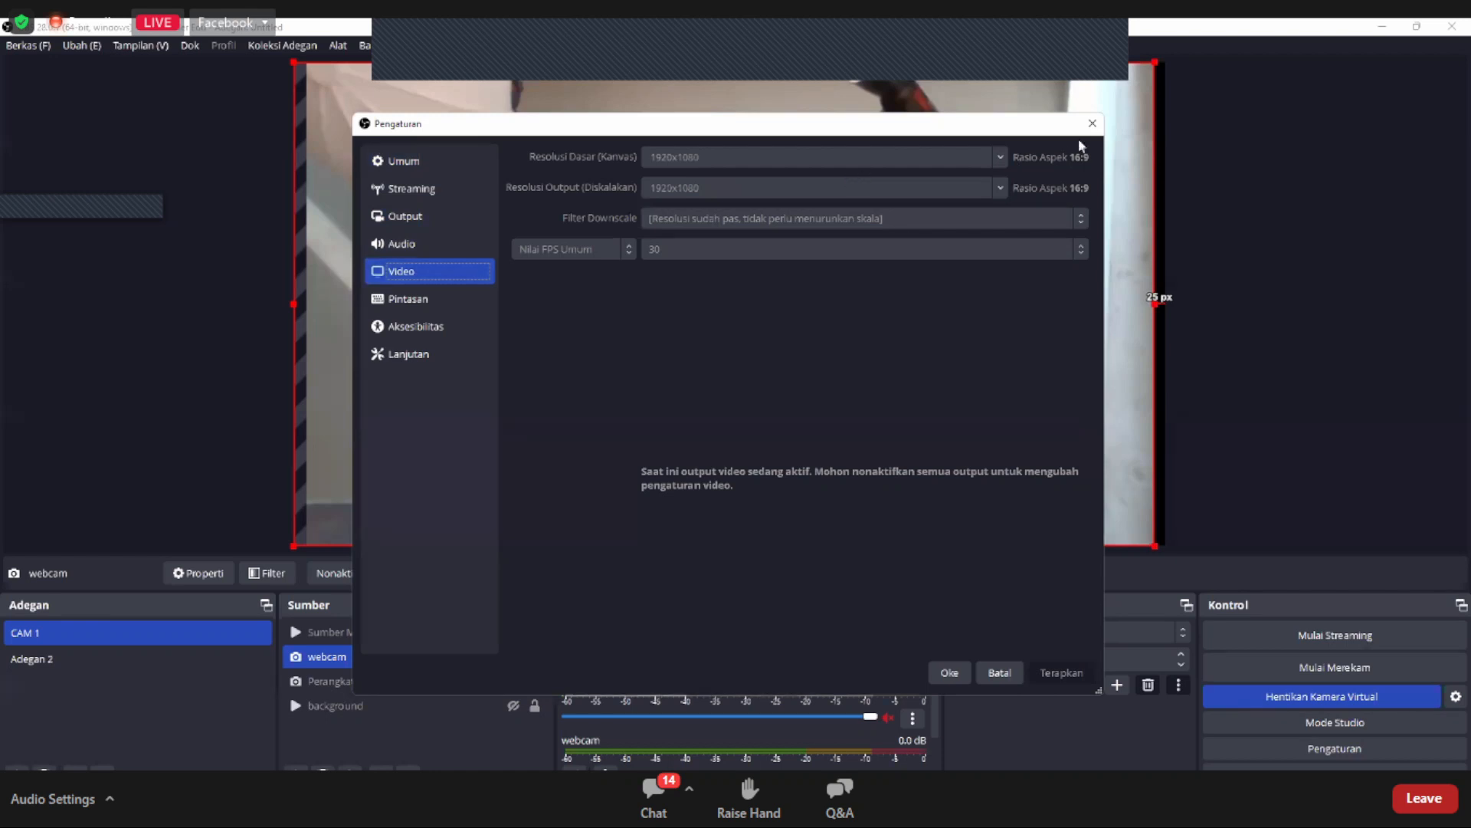
pyautogui.click(1000, 674)
pyautogui.click(1289, 697)
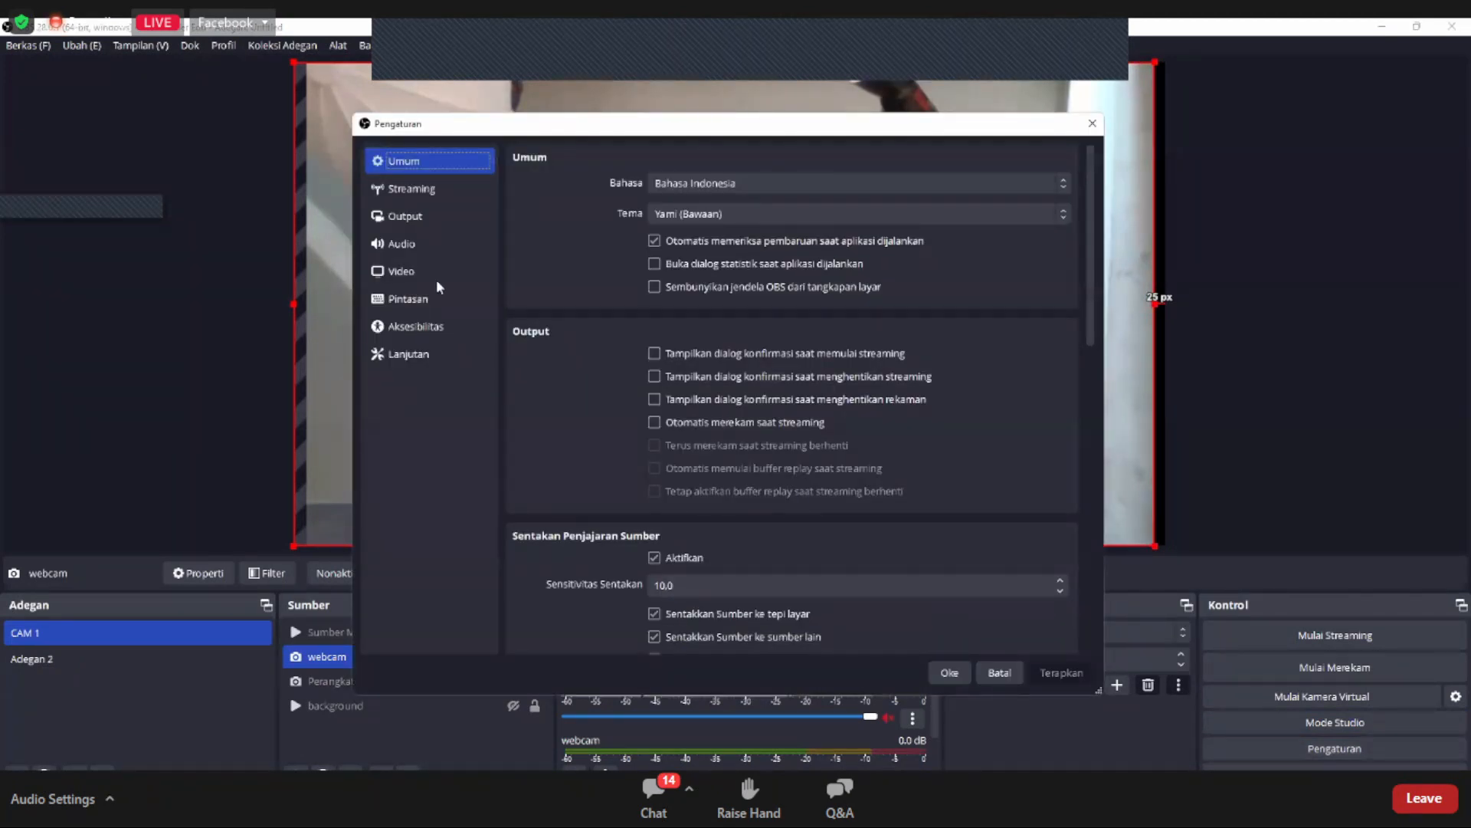
# Step: Set both the base canvas resolution and the scaled output resolution to 1080x1920 in the video settings and apply them
pyautogui.click(429, 273)
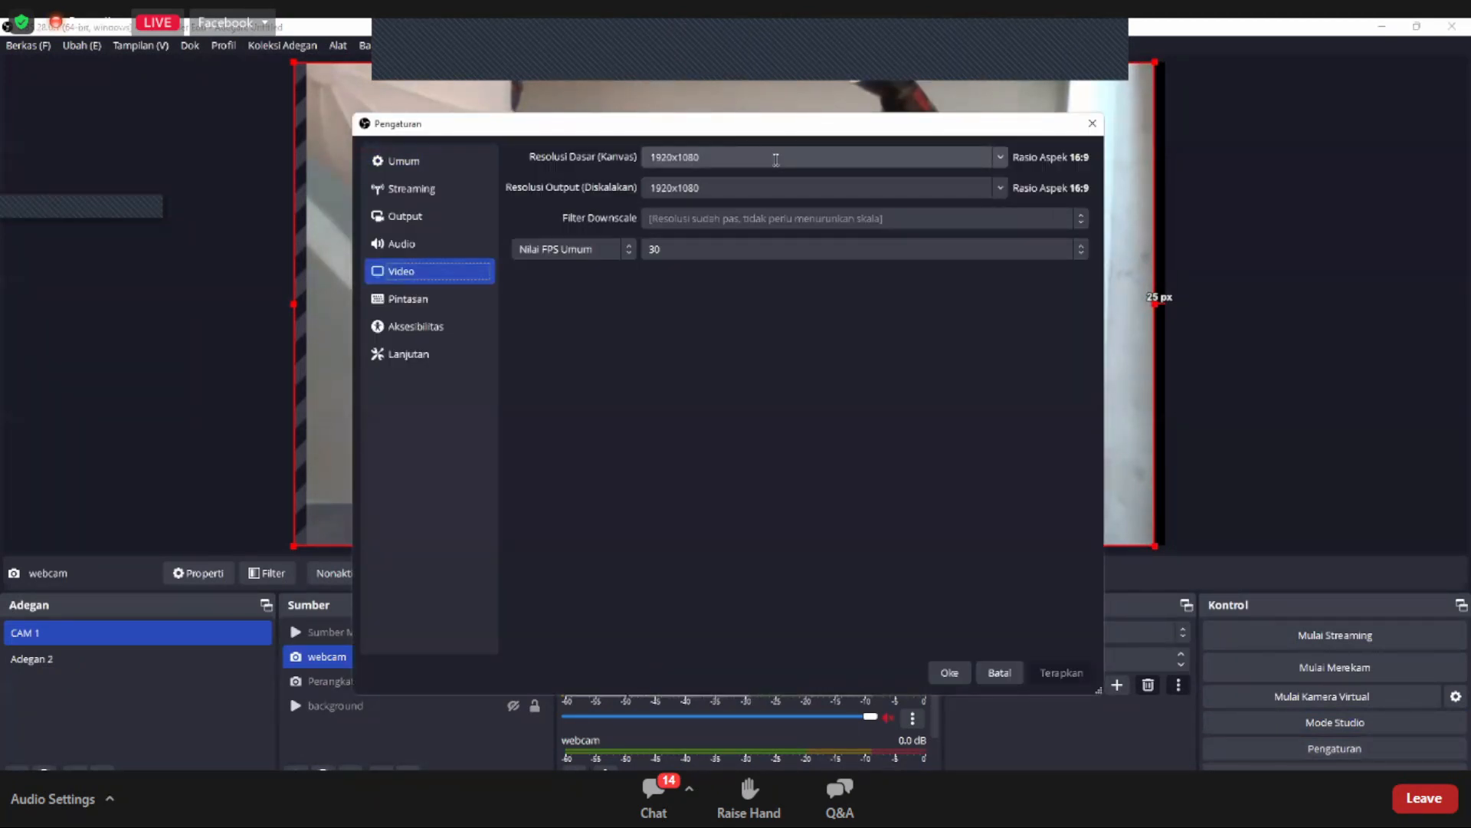
pyautogui.press('Tab')
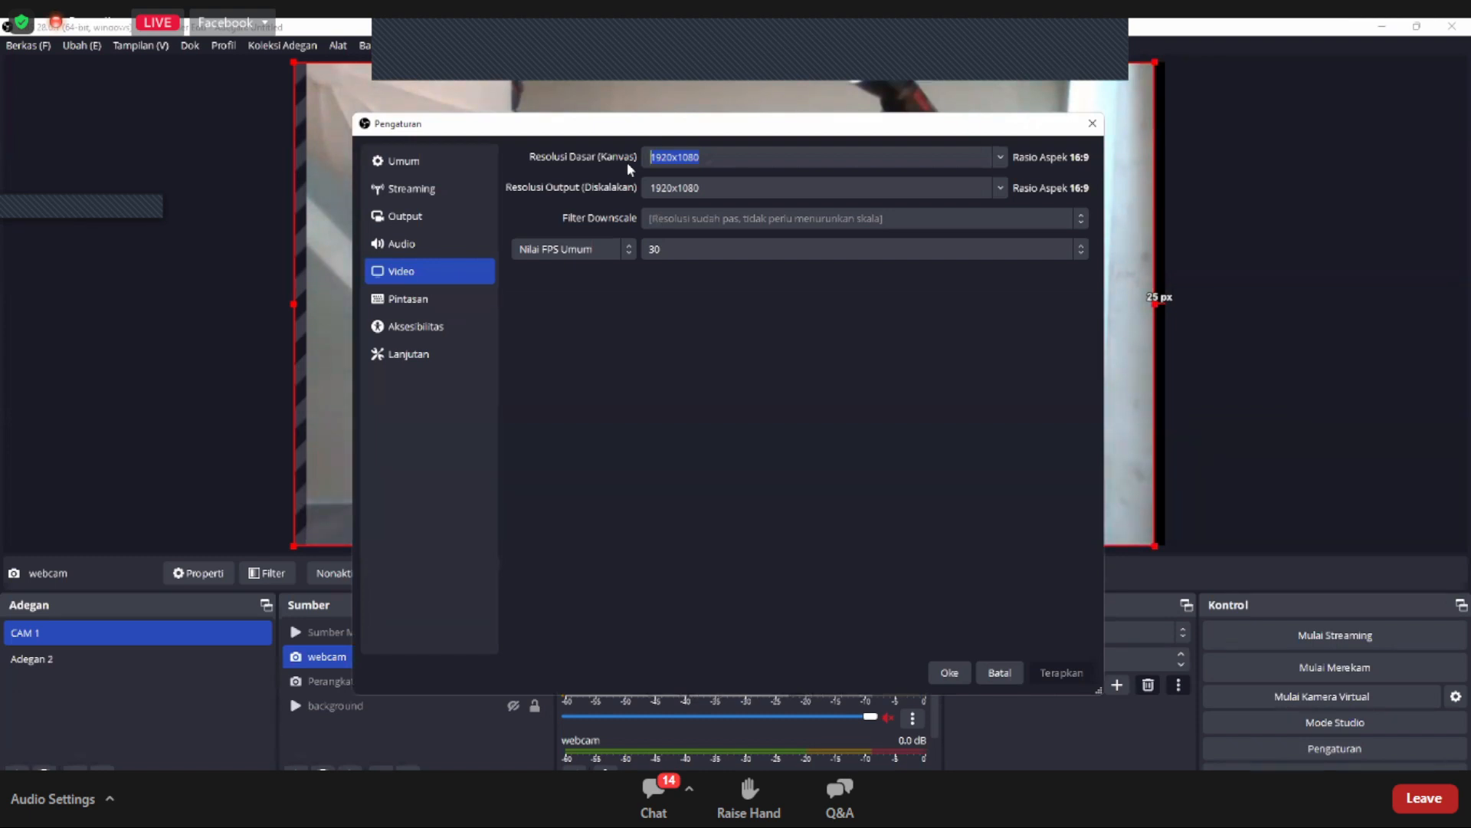
pyautogui.write('1080')
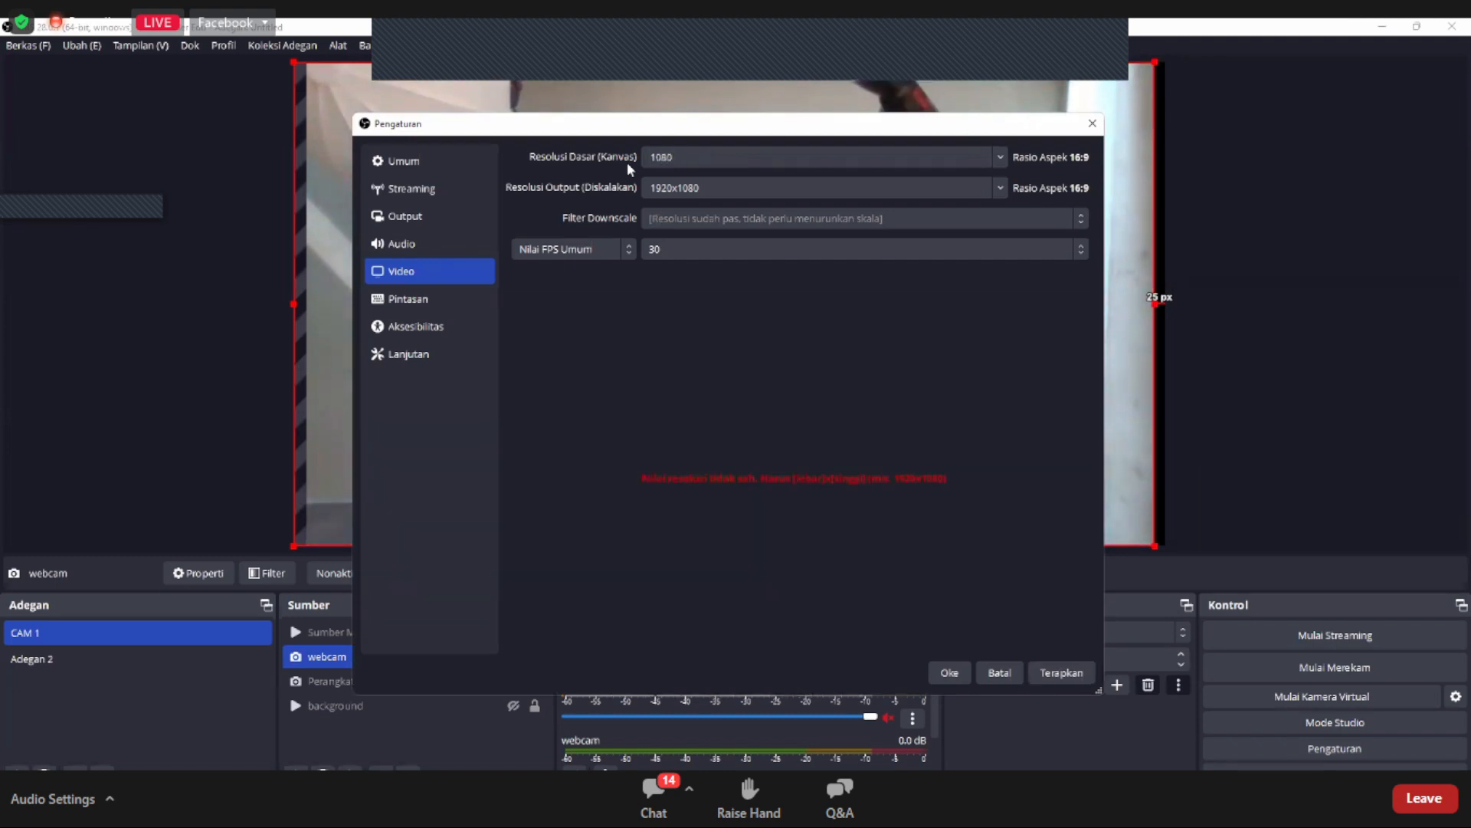
pyautogui.write('x1920')
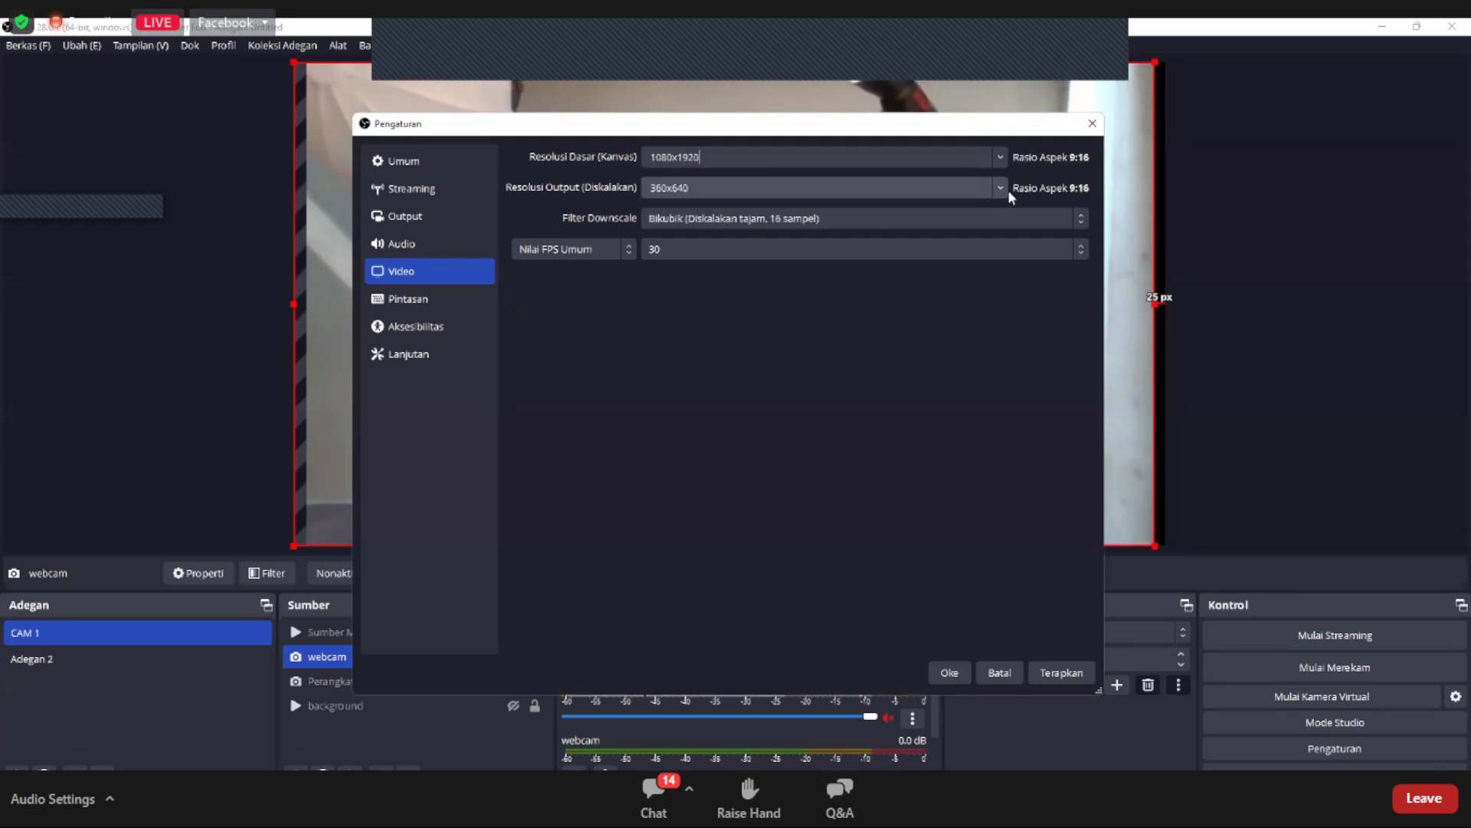
pyautogui.click(958, 191)
pyautogui.click(767, 205)
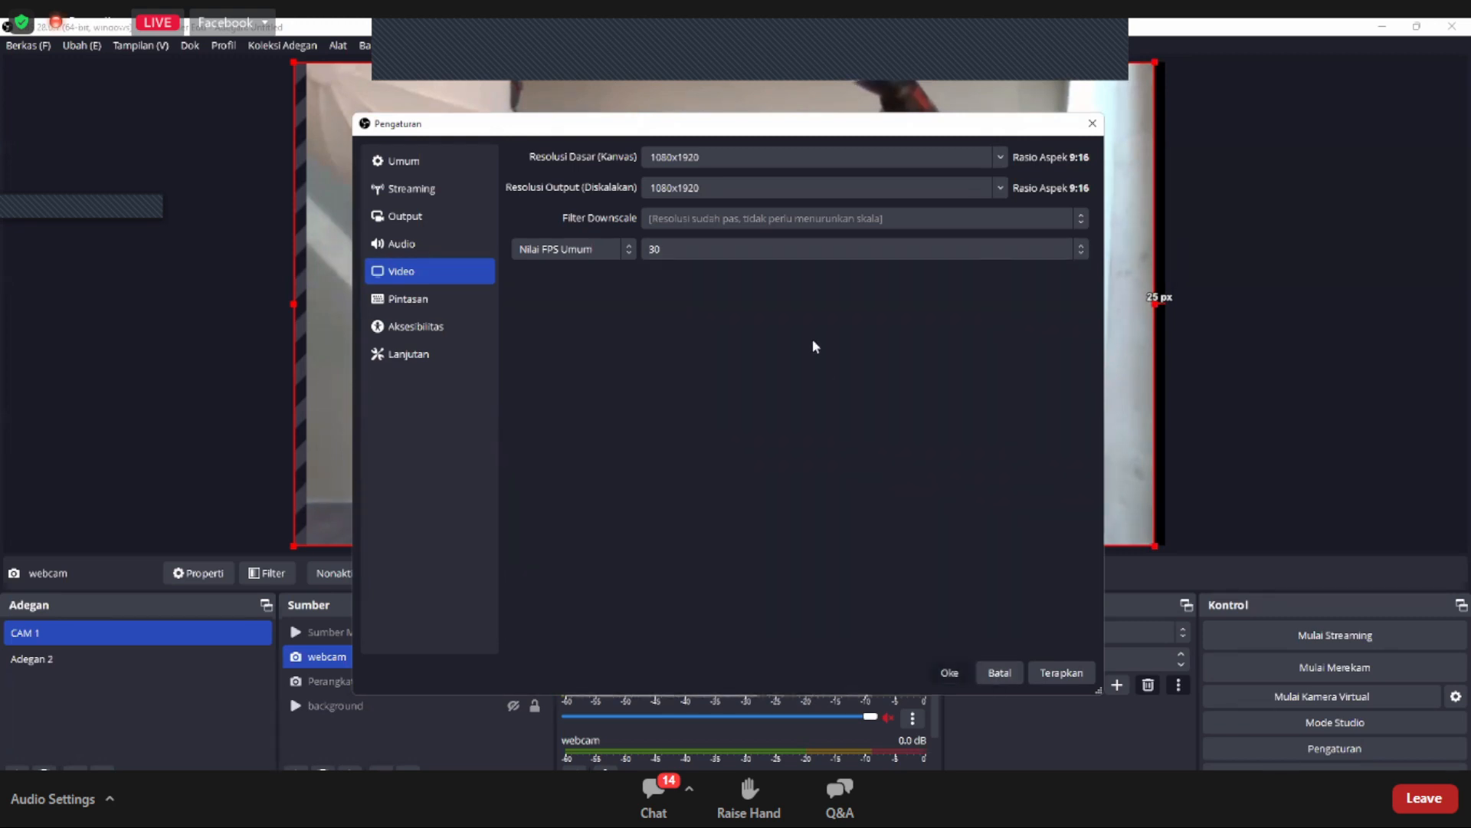
pyautogui.press('Return')
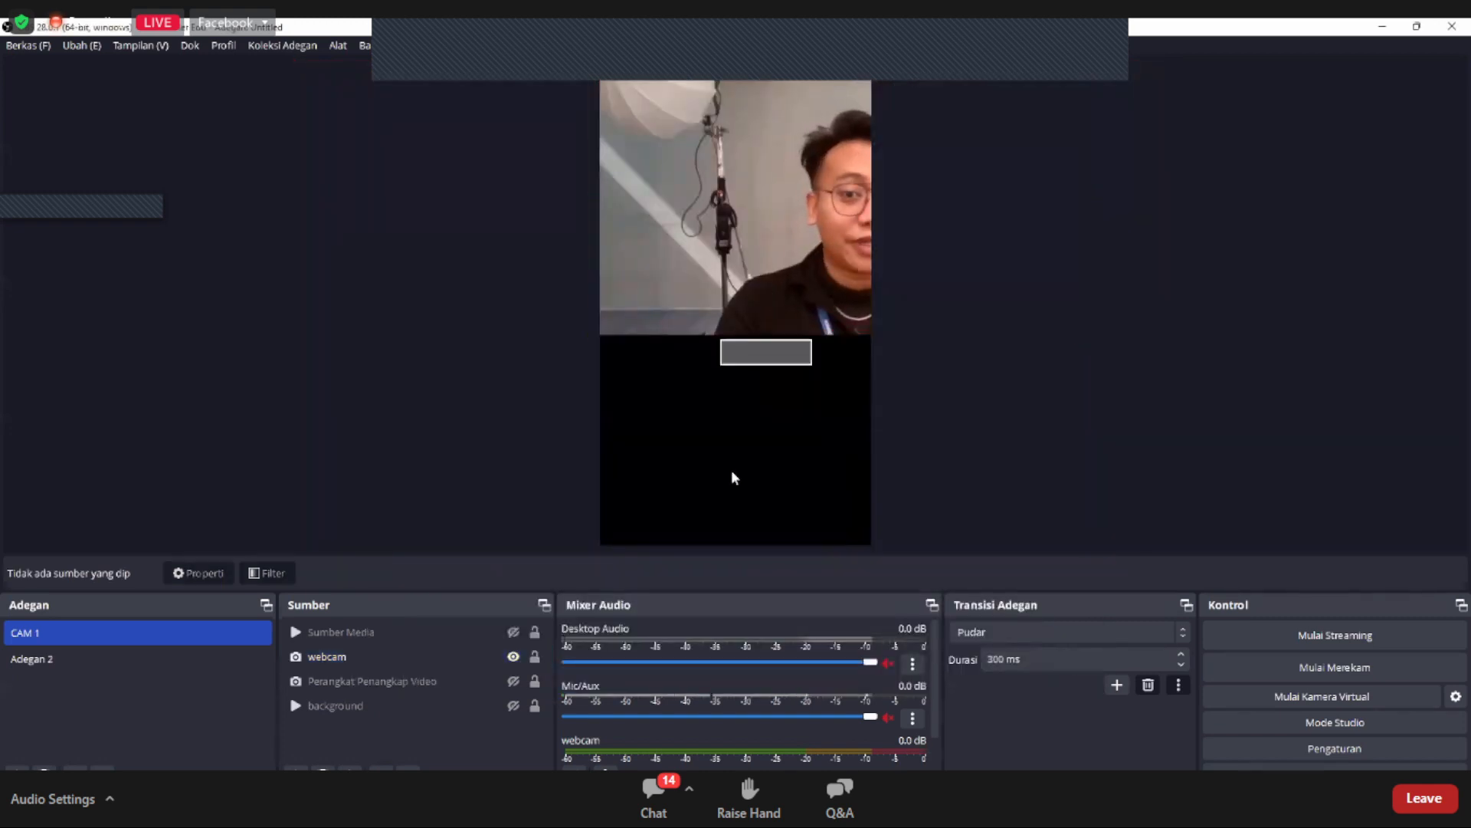
# Step: Move the webcam source to the middle of the portrait canvas, about 630 px below its upper edge, briefly previewing the background source
pyautogui.click(682, 337)
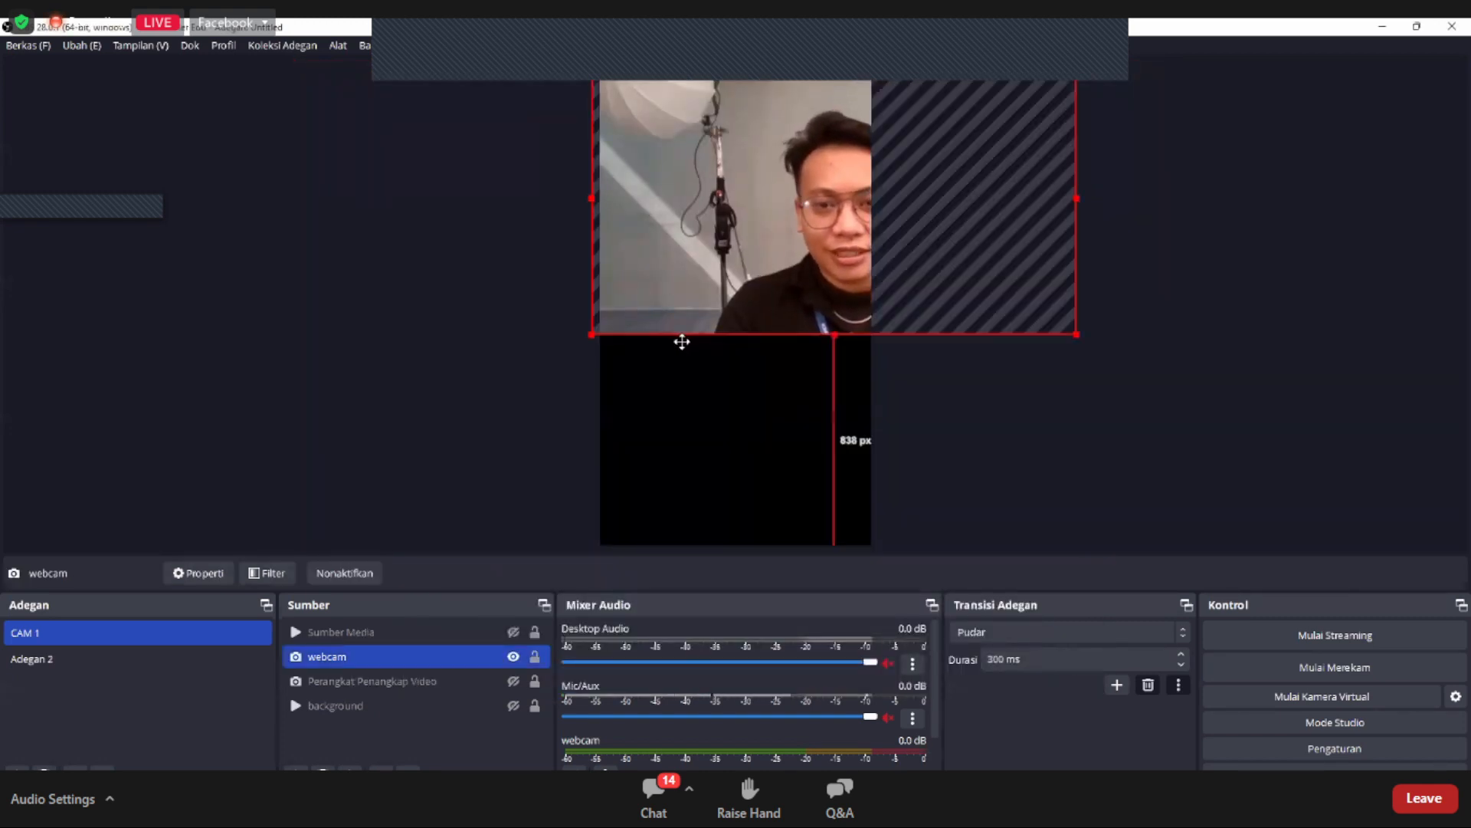
pyautogui.moveTo(682, 341)
pyautogui.mouseDown()
pyautogui.moveTo(673, 237)
pyautogui.moveTo(656, 274)
pyautogui.moveTo(680, 295)
pyautogui.moveTo(670, 338)
pyautogui.mouseUp()
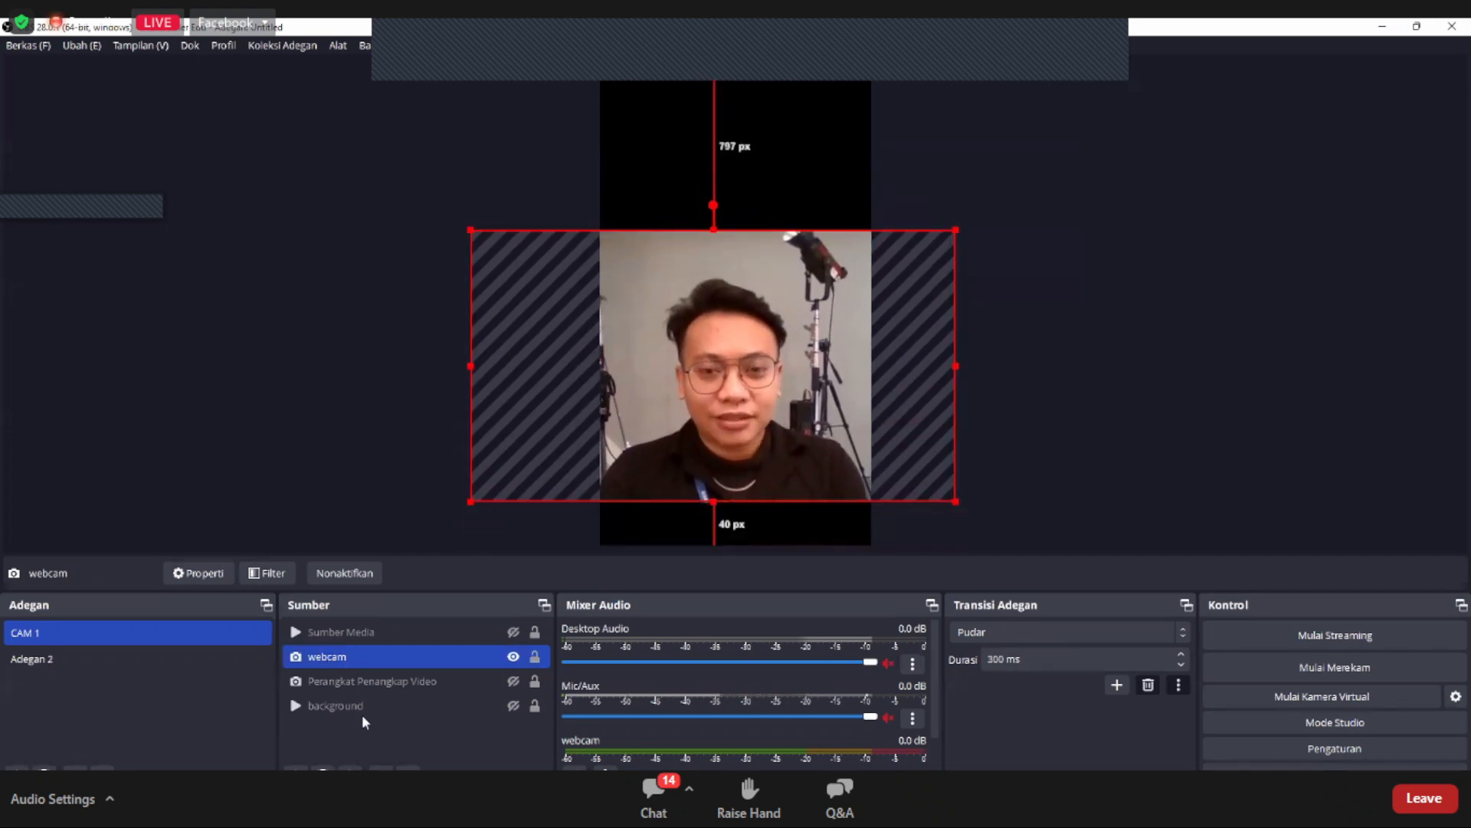
pyautogui.moveTo(754, 376); pyautogui.dragTo(755, 328)
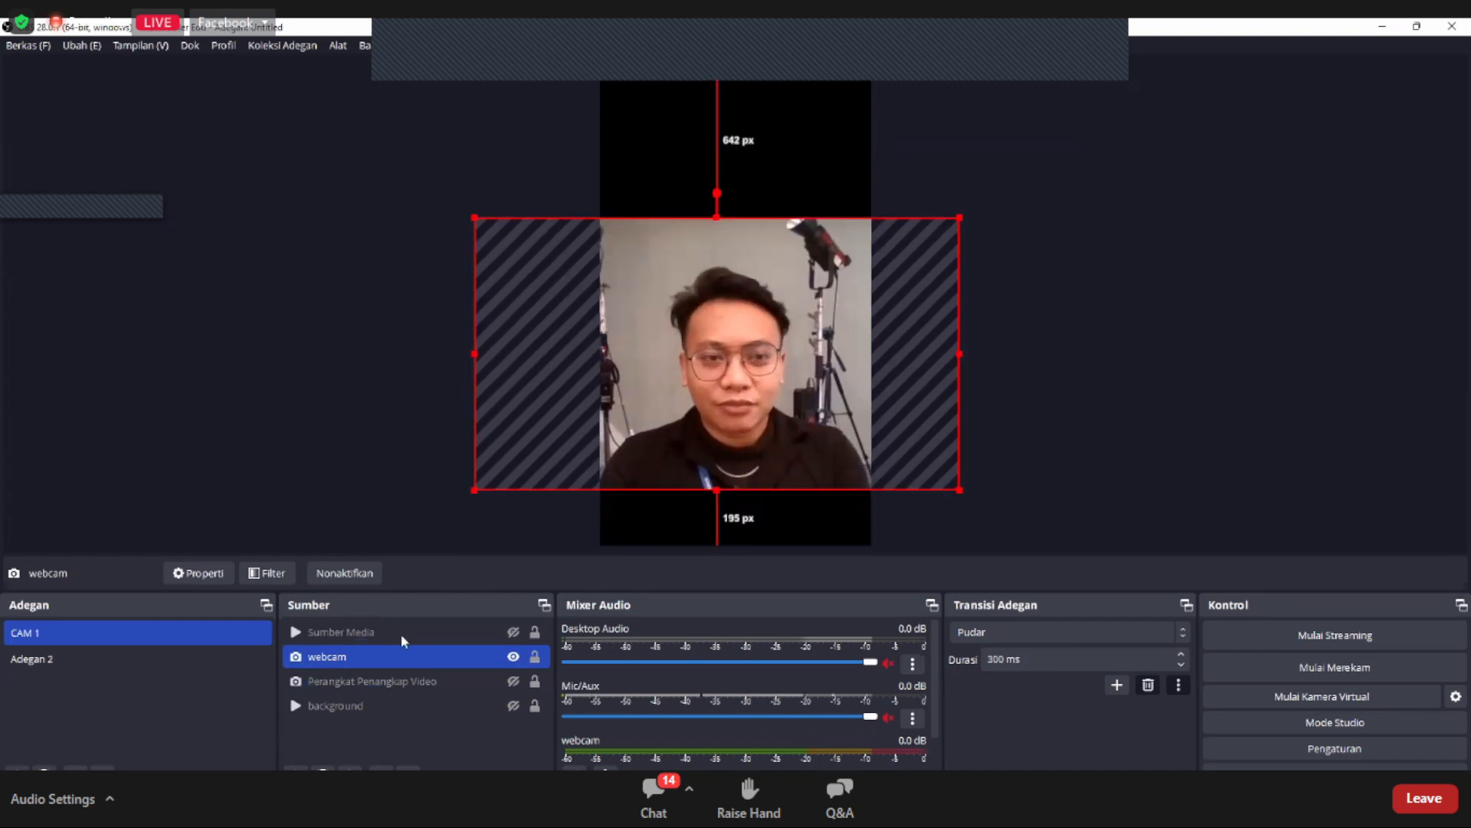
pyautogui.click(515, 710)
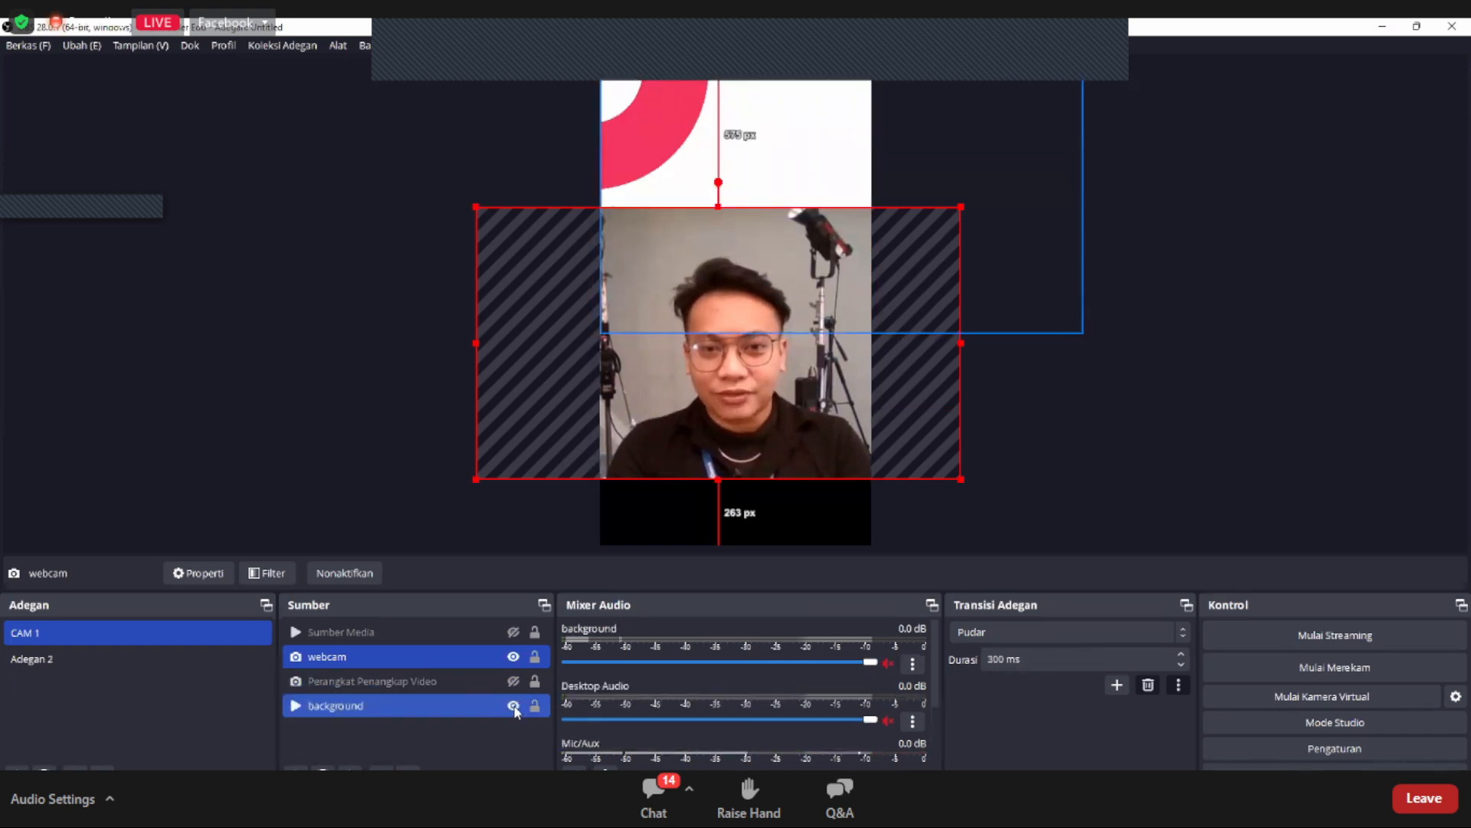
pyautogui.click(513, 705)
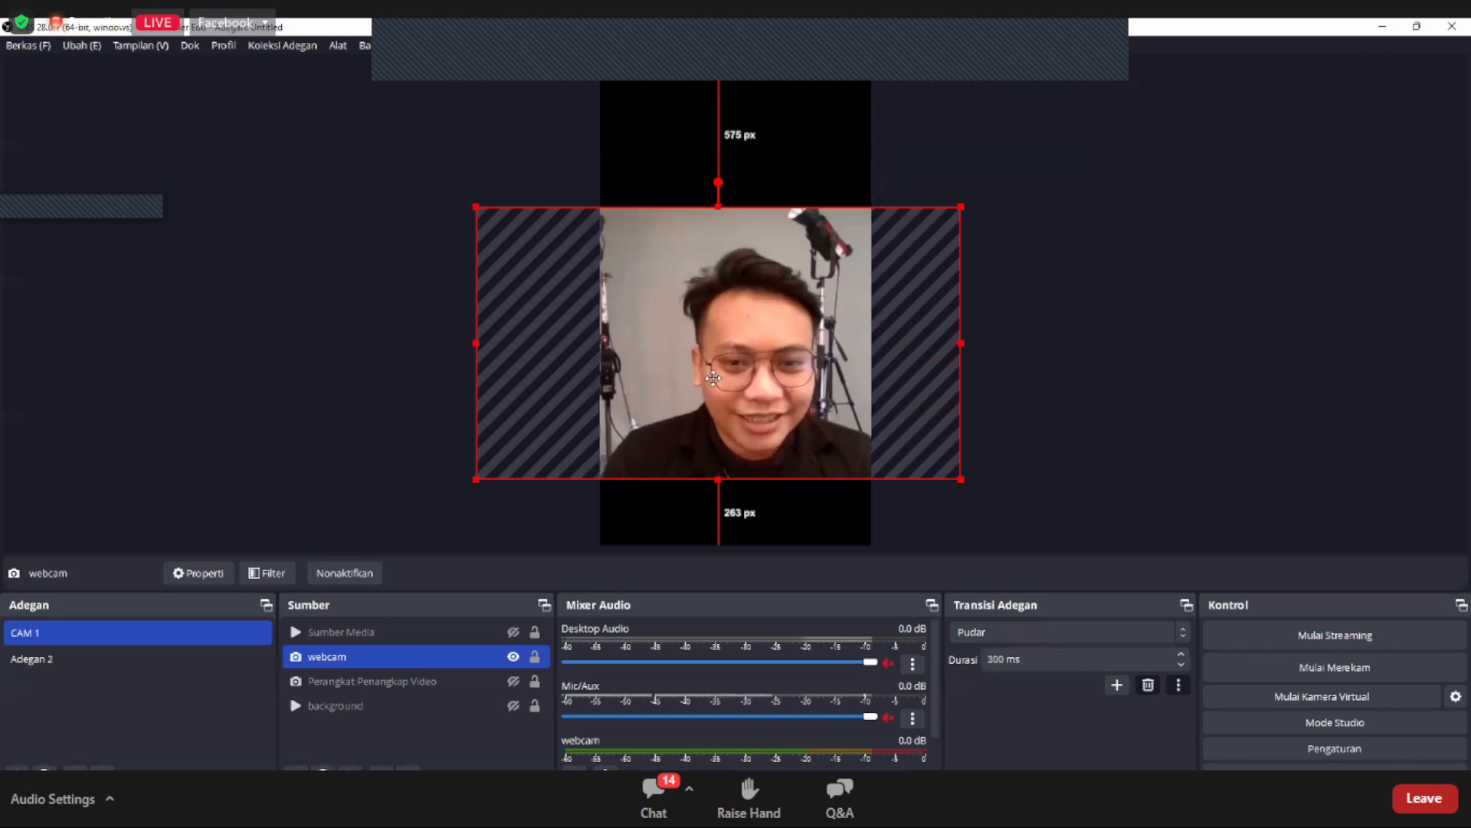
pyautogui.moveTo(718, 373)
pyautogui.mouseDown()
pyautogui.moveTo(717, 426)
pyautogui.moveTo(725, 388)
pyautogui.mouseUp()
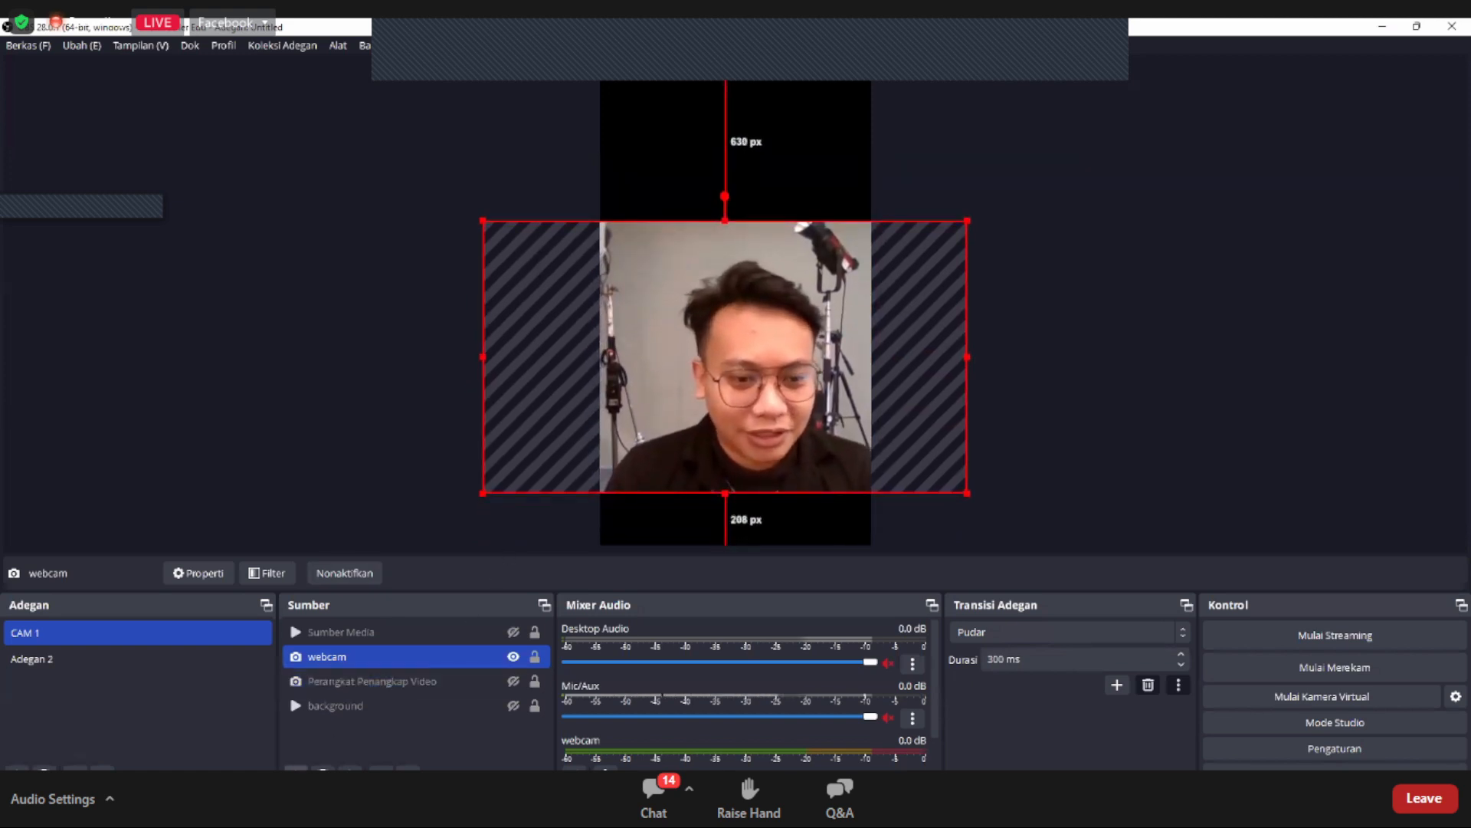
# Step: Add a new media source (Sumber Media) to the CAM 1 scene and load the local video live Discount.mp4
pyautogui.click(295, 769)
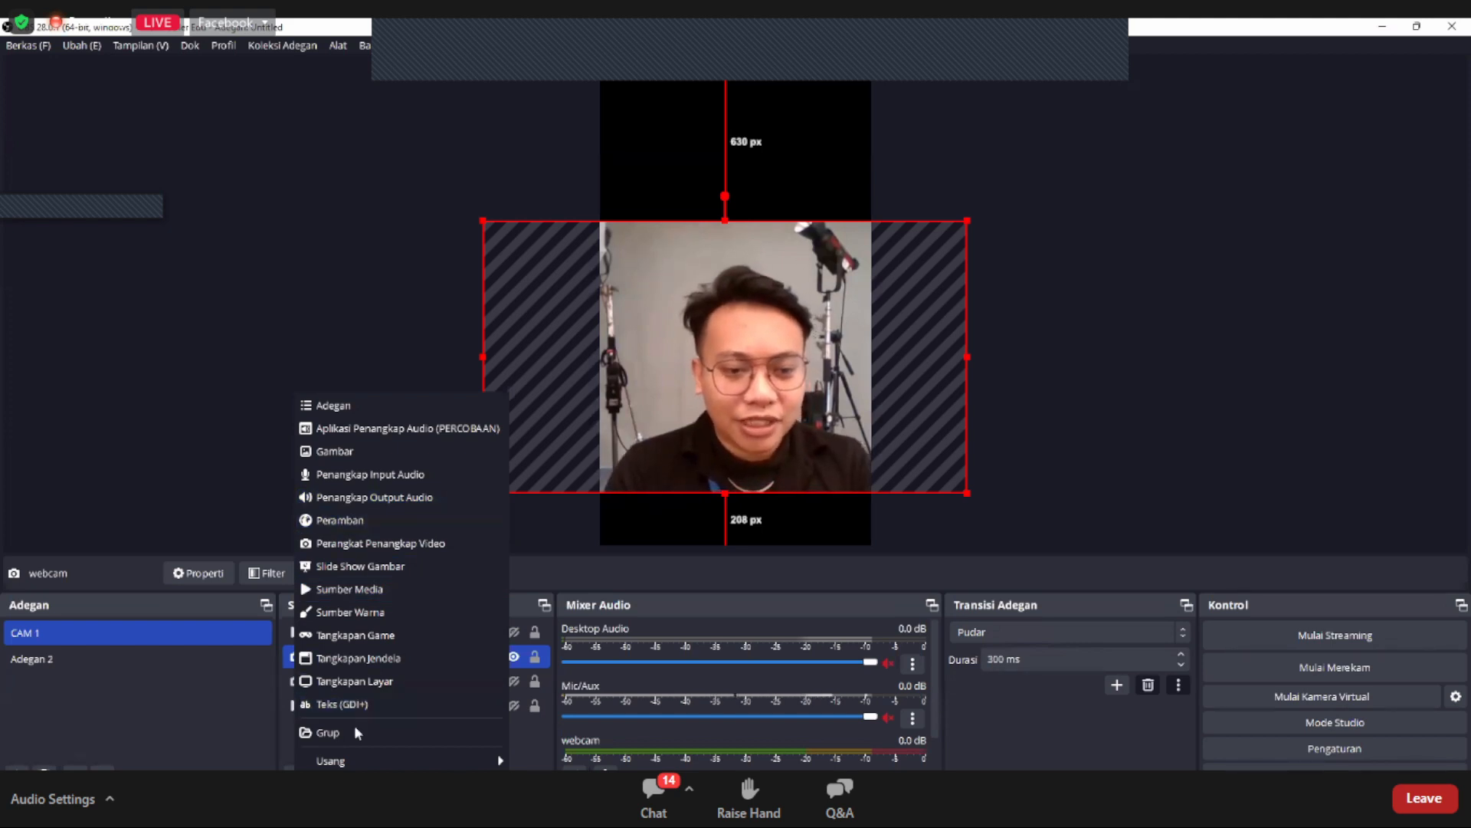
pyautogui.press('Escape')
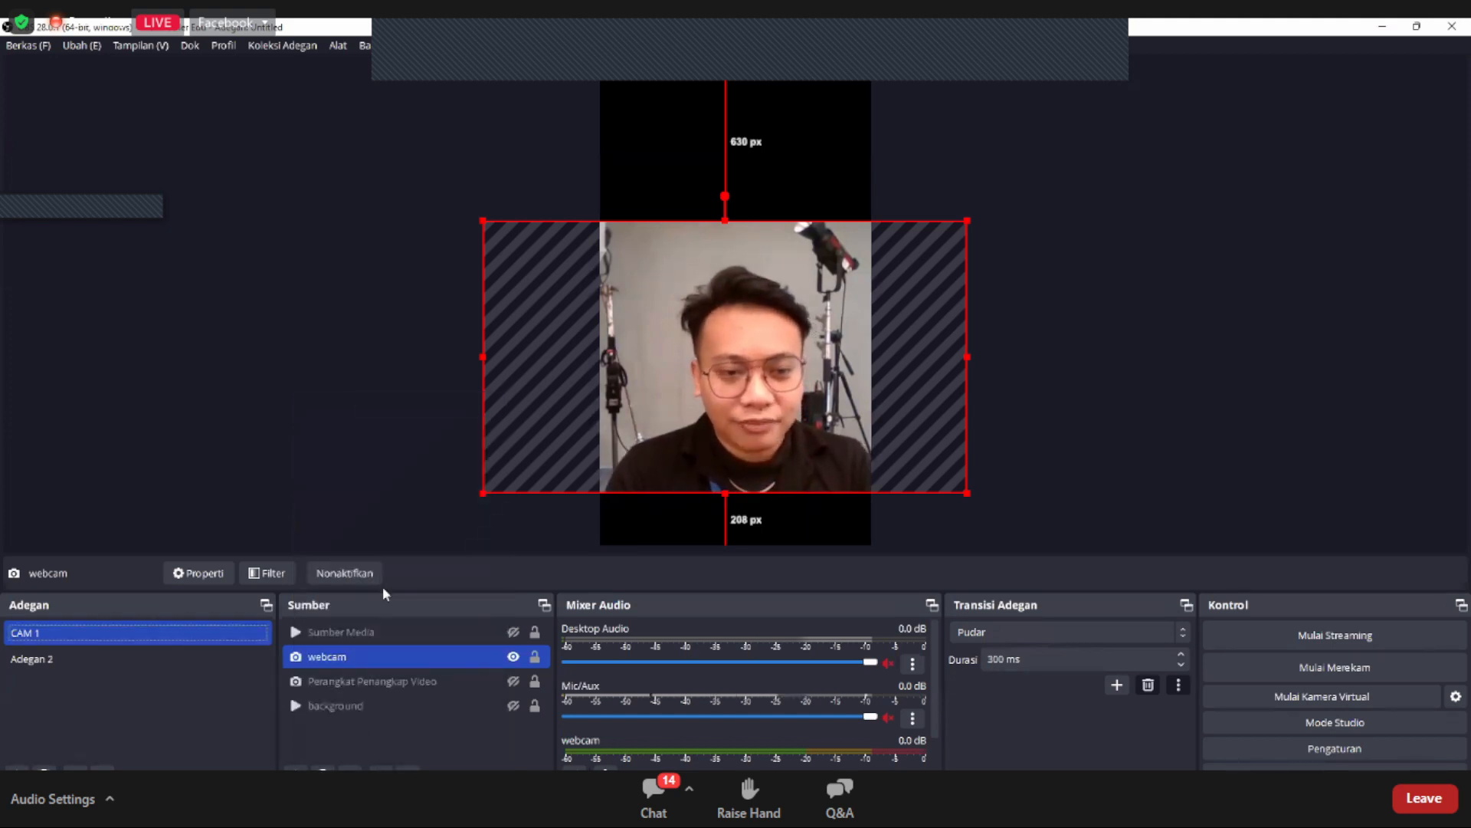
pyautogui.click(296, 770)
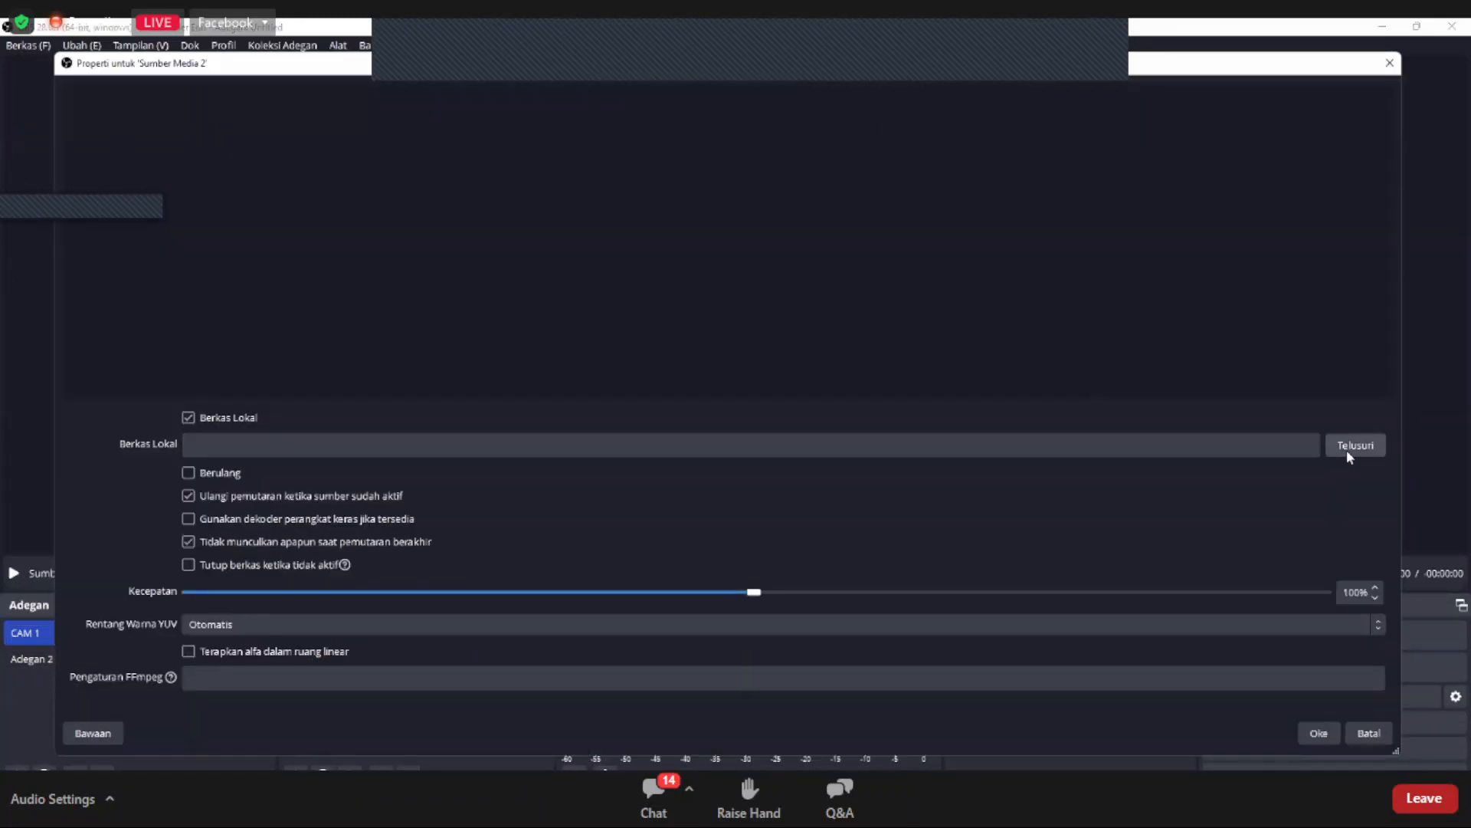
pyautogui.click(1347, 452)
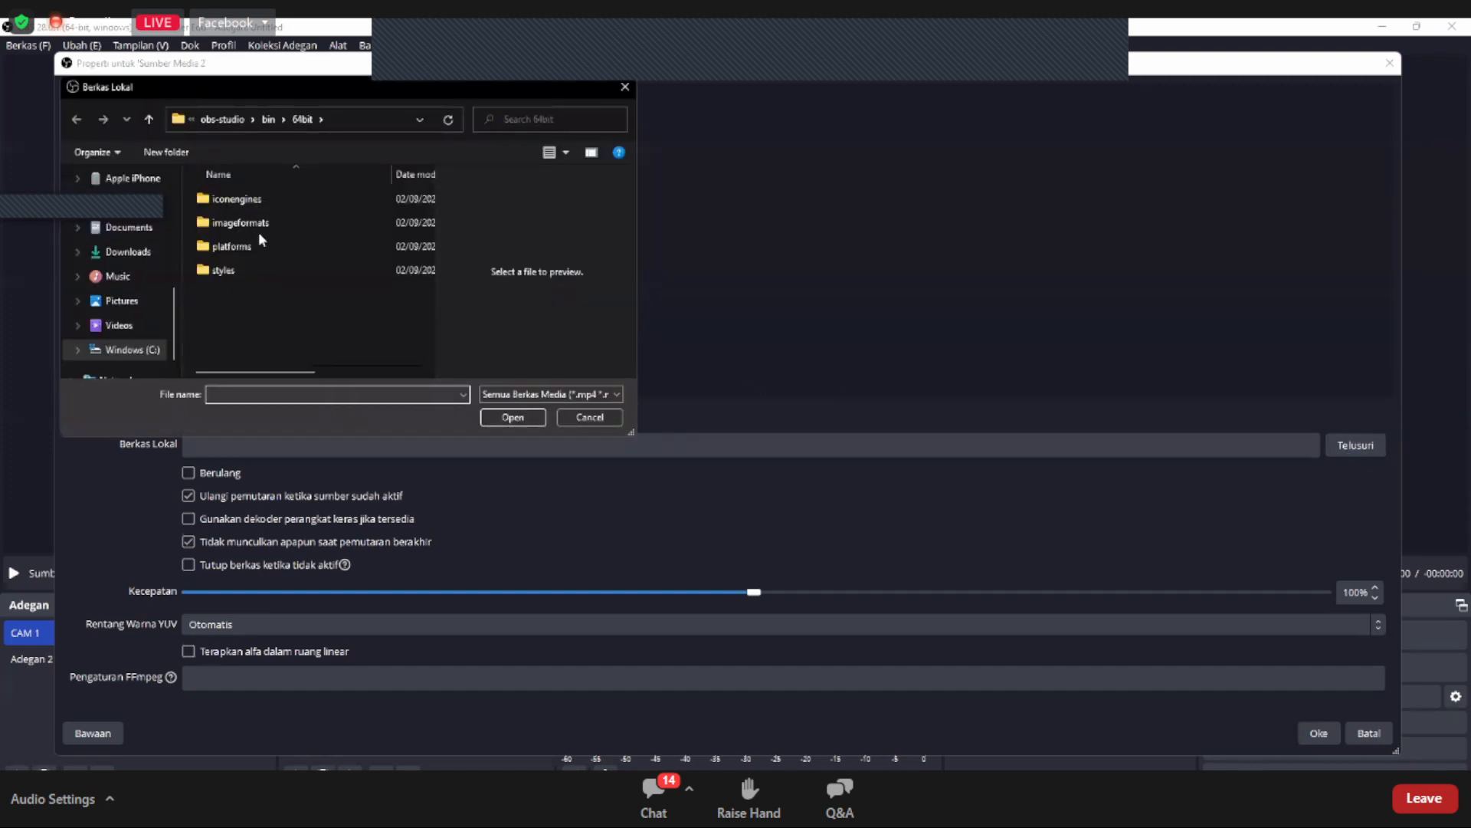
pyautogui.click(492, 420)
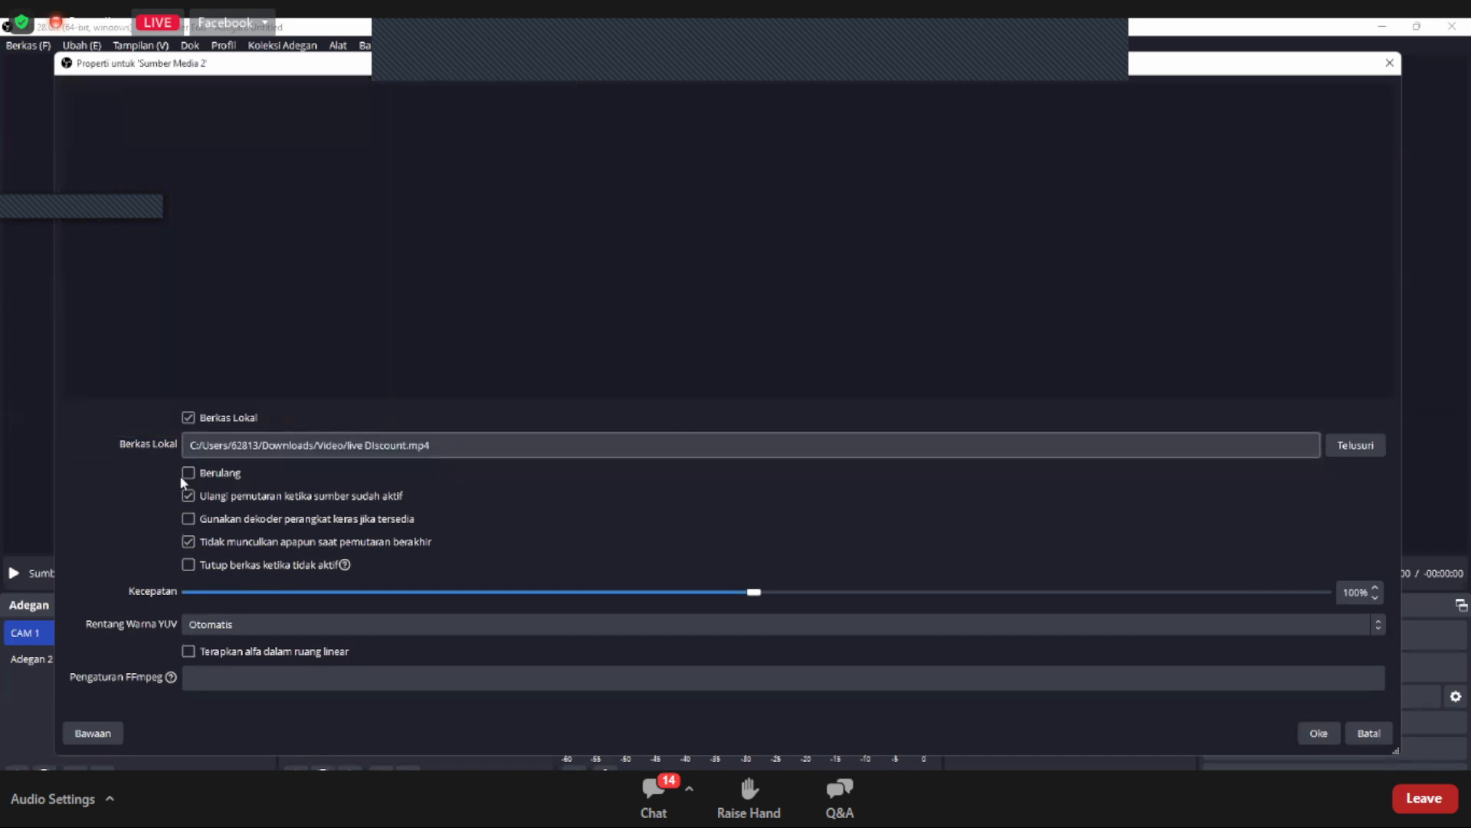
# Step: Enable looping (Berulang) for the new media source, leave hardware decoding off, and accept its properties
pyautogui.click(242, 473)
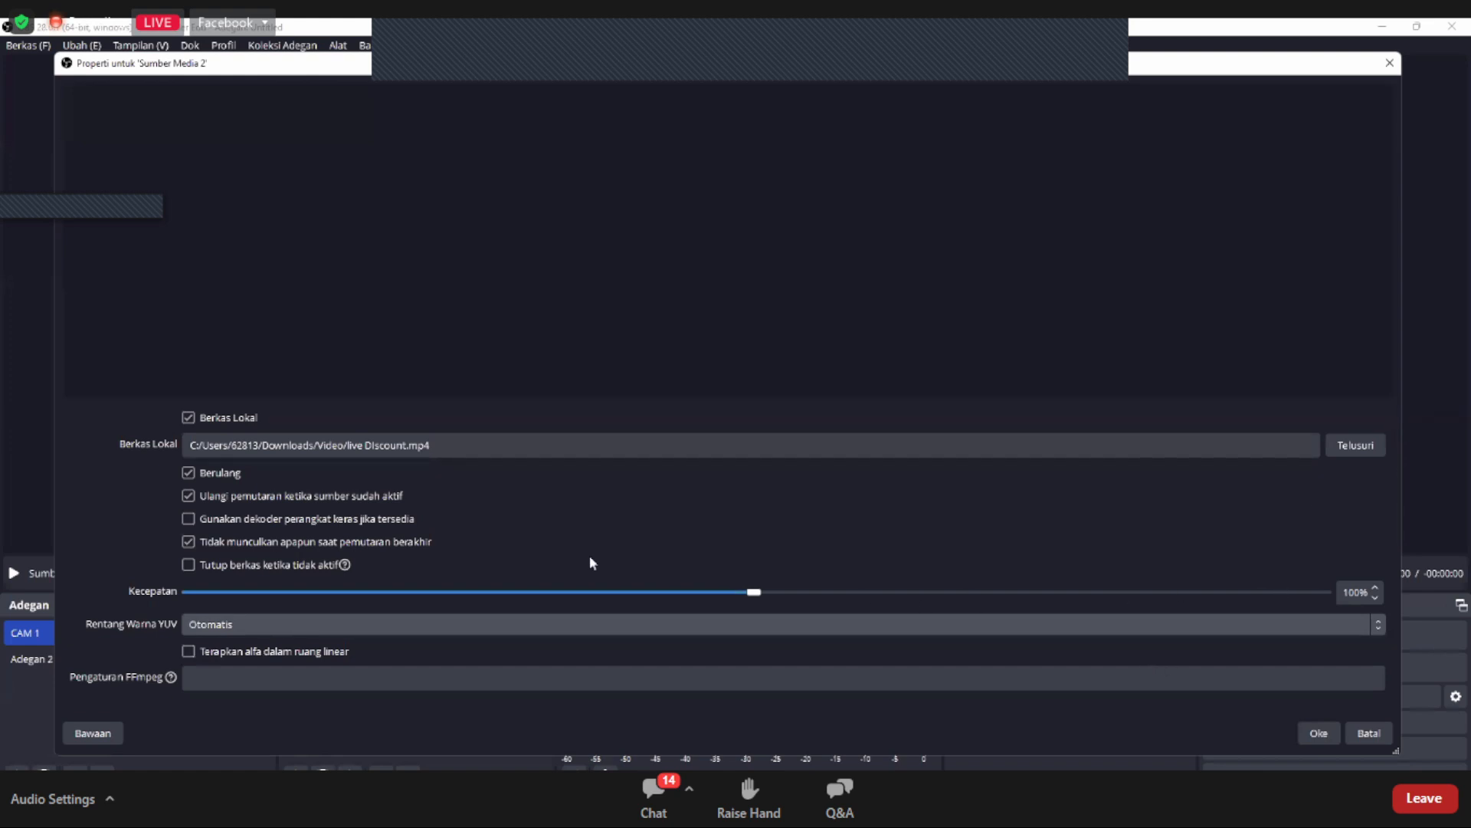
pyautogui.click(283, 519)
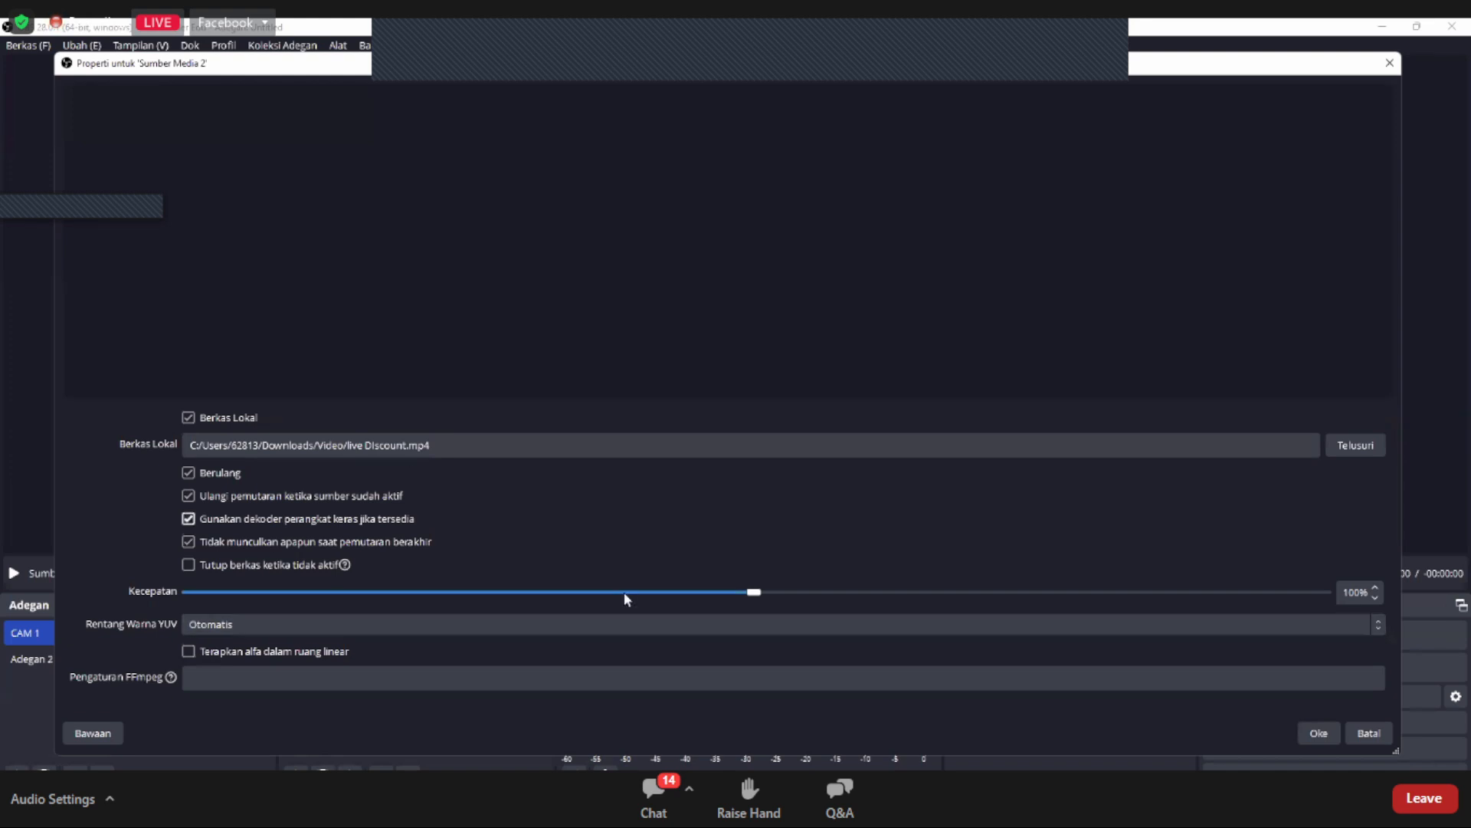
pyautogui.click(773, 685)
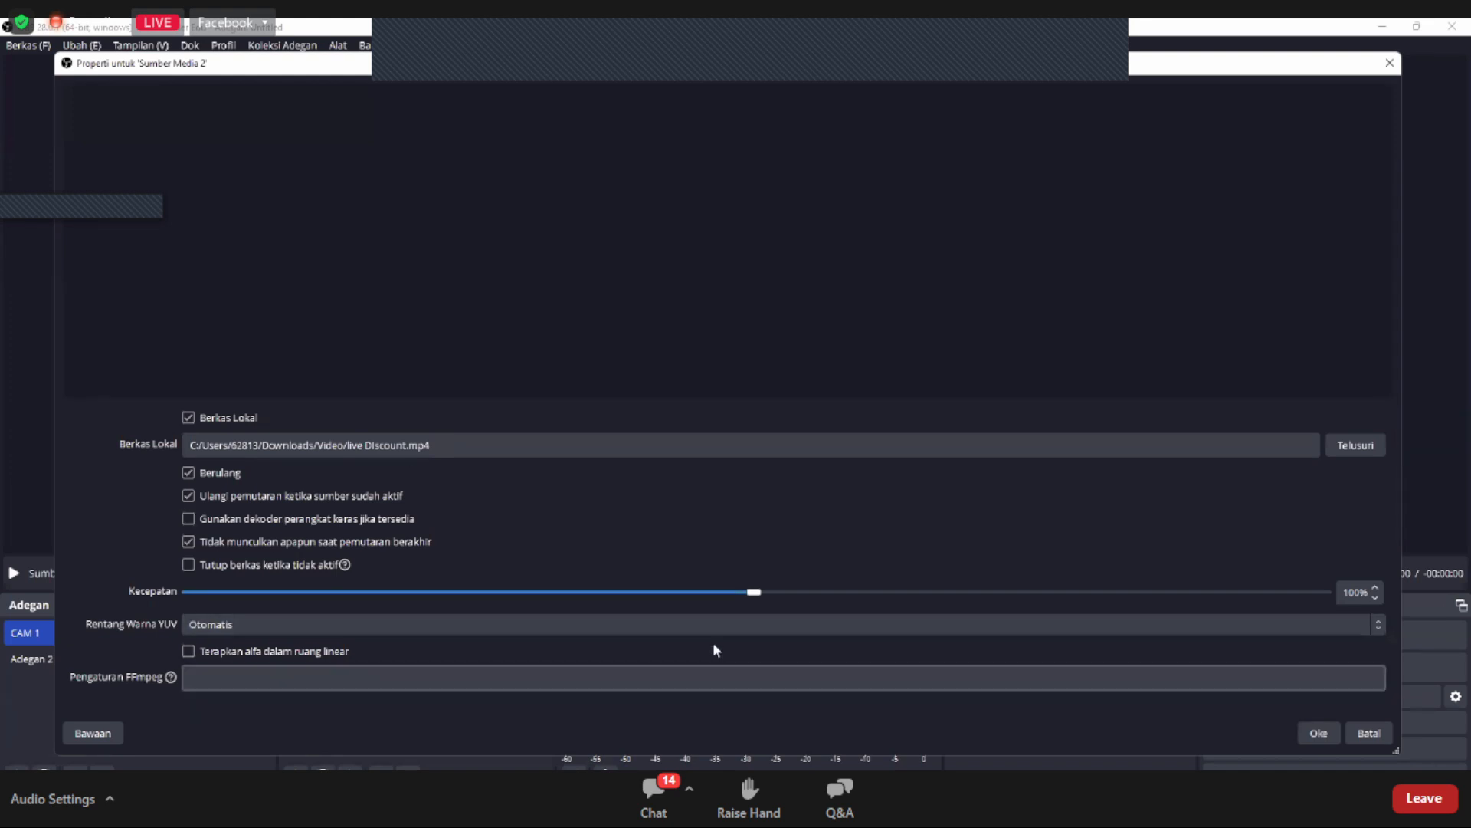
pyautogui.click(1334, 738)
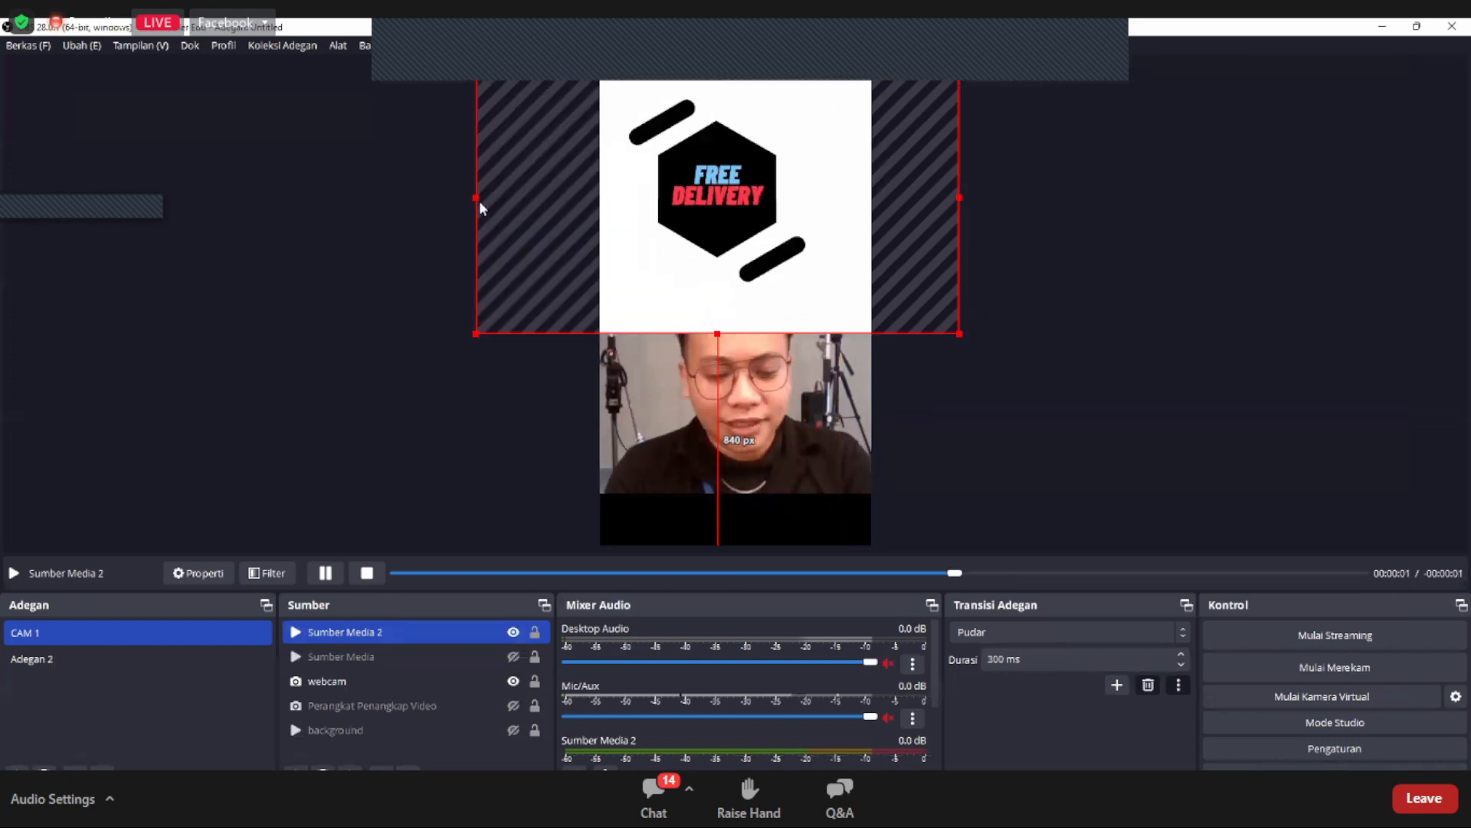
# Step: Crop all four sides of the Free Delivery video to a portrait area around its hexagon graphic
pyautogui.moveTo(504, 197); pyautogui.dragTo(549, 200)
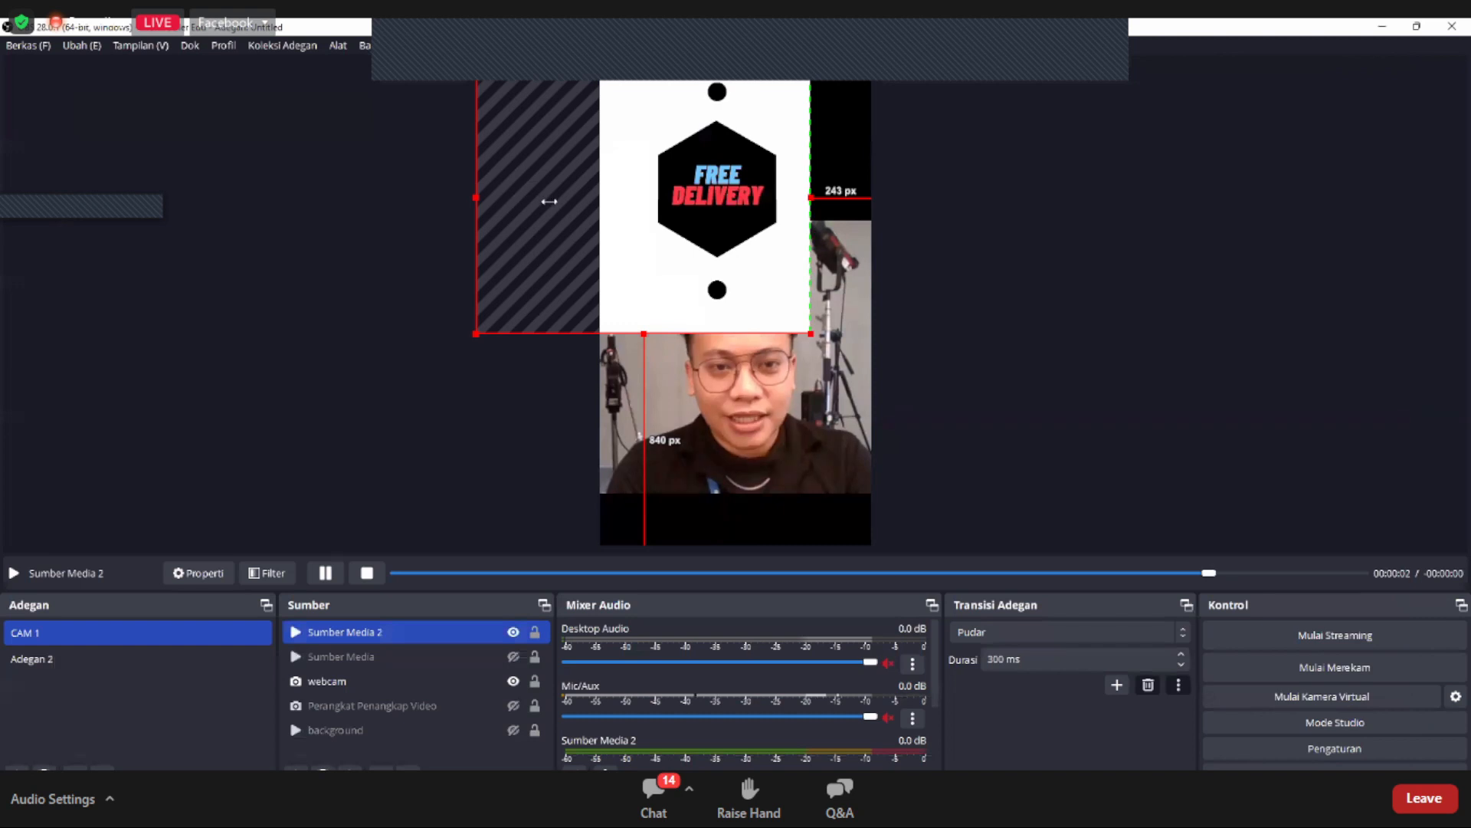
pyautogui.hotkey('ctrl', 'z')
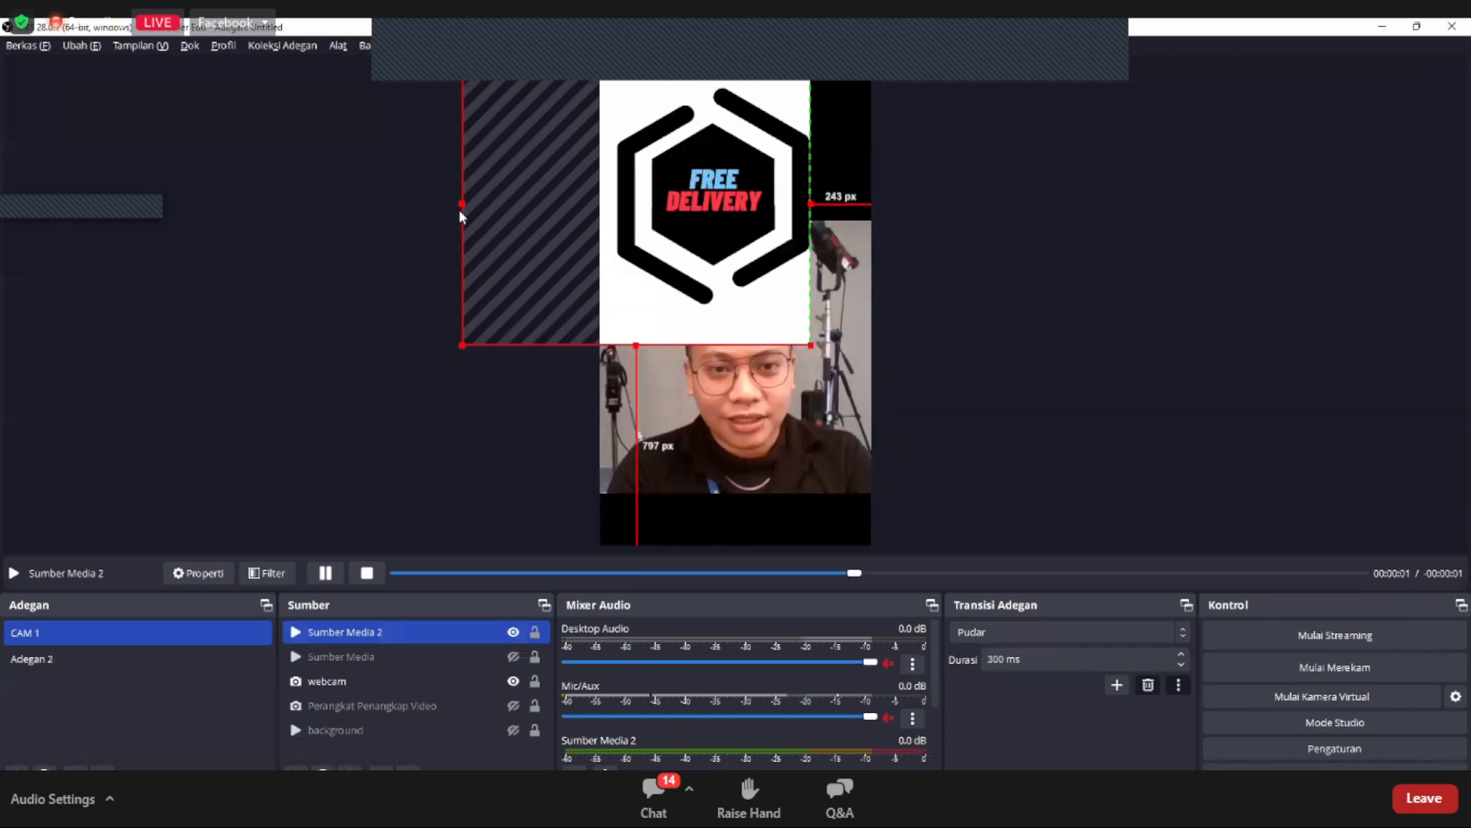
pyautogui.moveTo(460, 207); pyautogui.dragTo(616, 218)
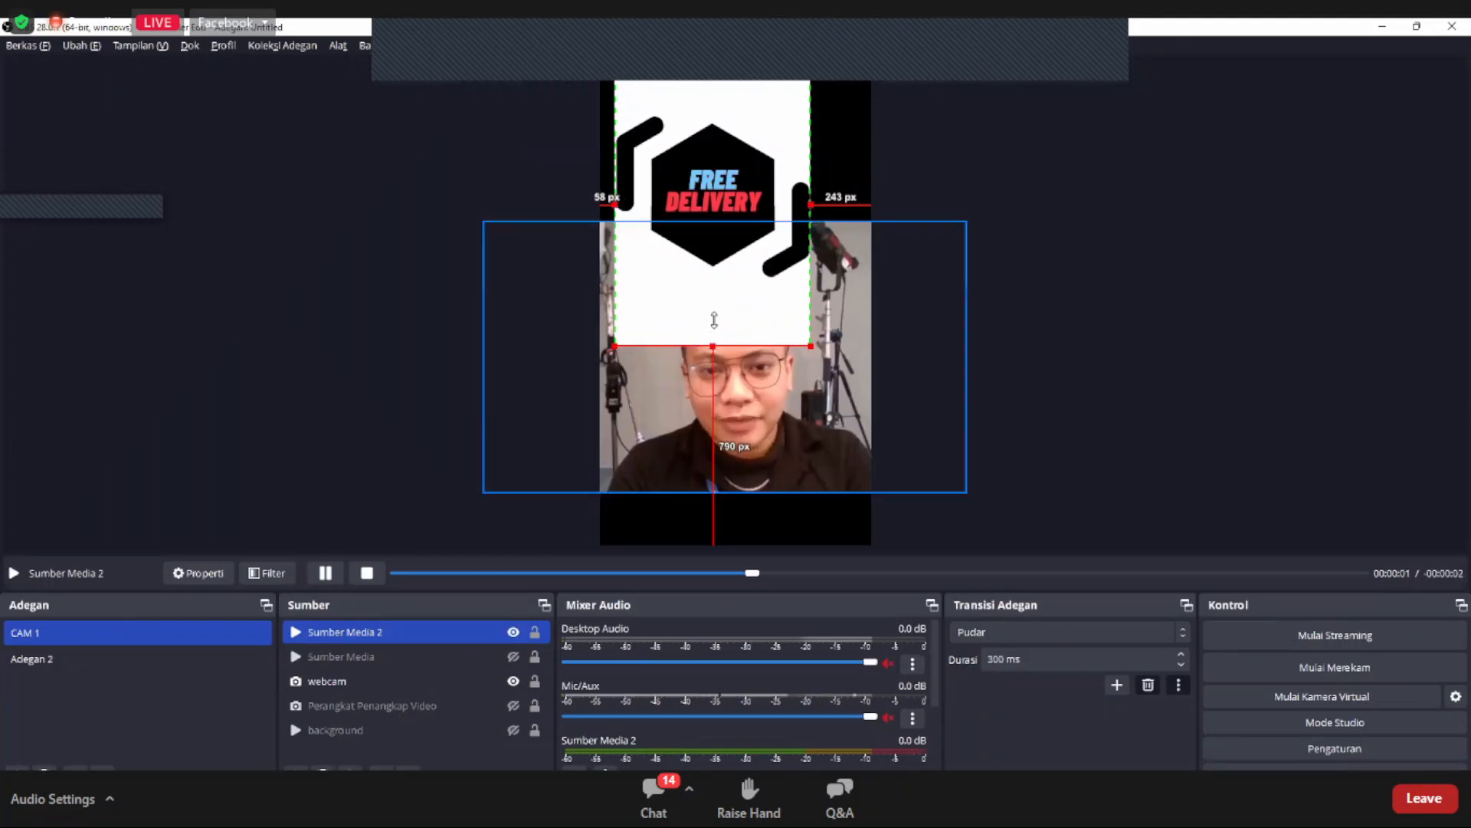
pyautogui.moveTo(714, 345); pyautogui.dragTo(714, 320)
pyautogui.moveTo(722, 250); pyautogui.dragTo(726, 279)
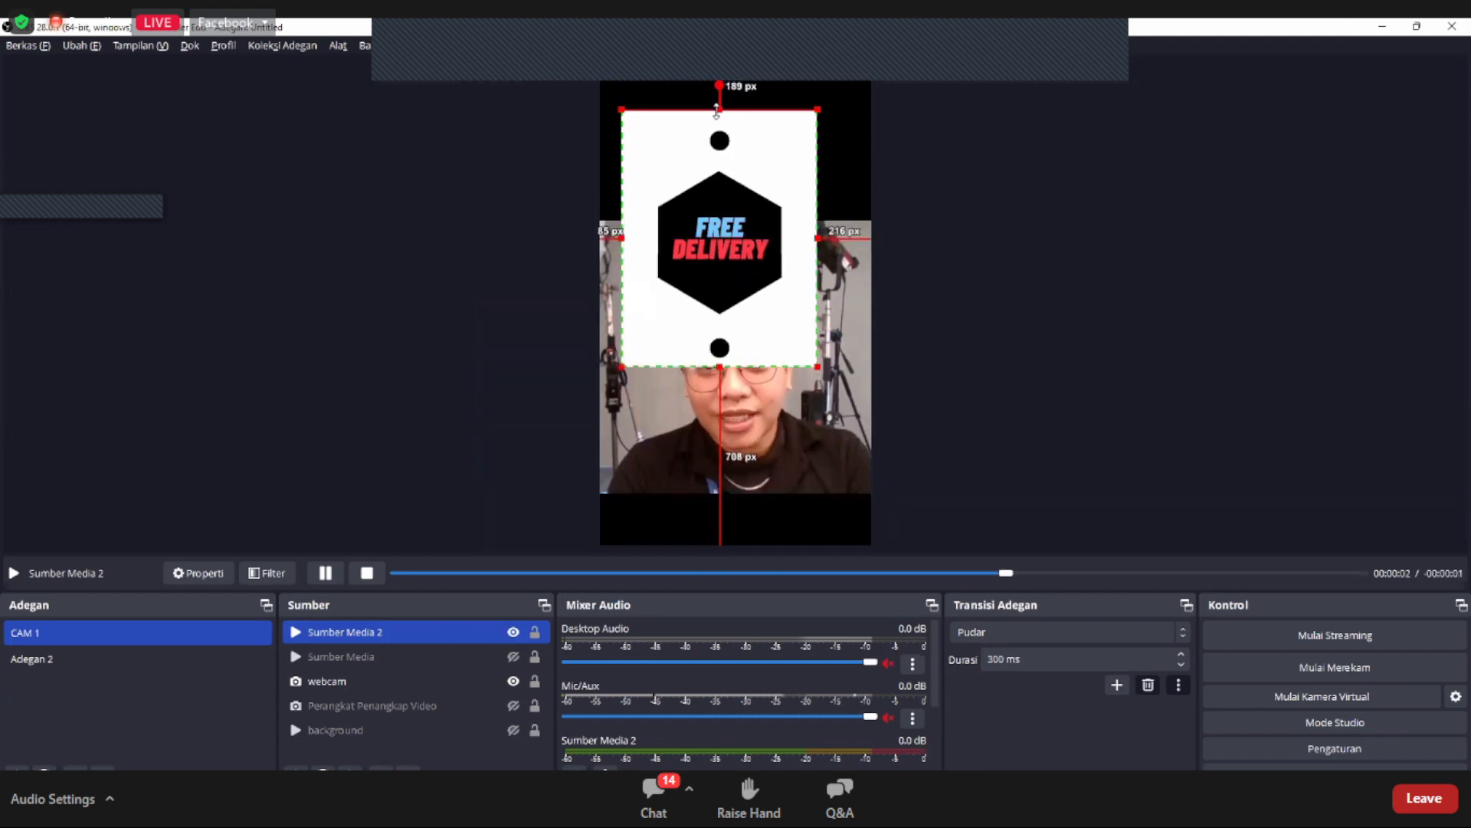
pyautogui.moveTo(716, 111); pyautogui.dragTo(719, 118)
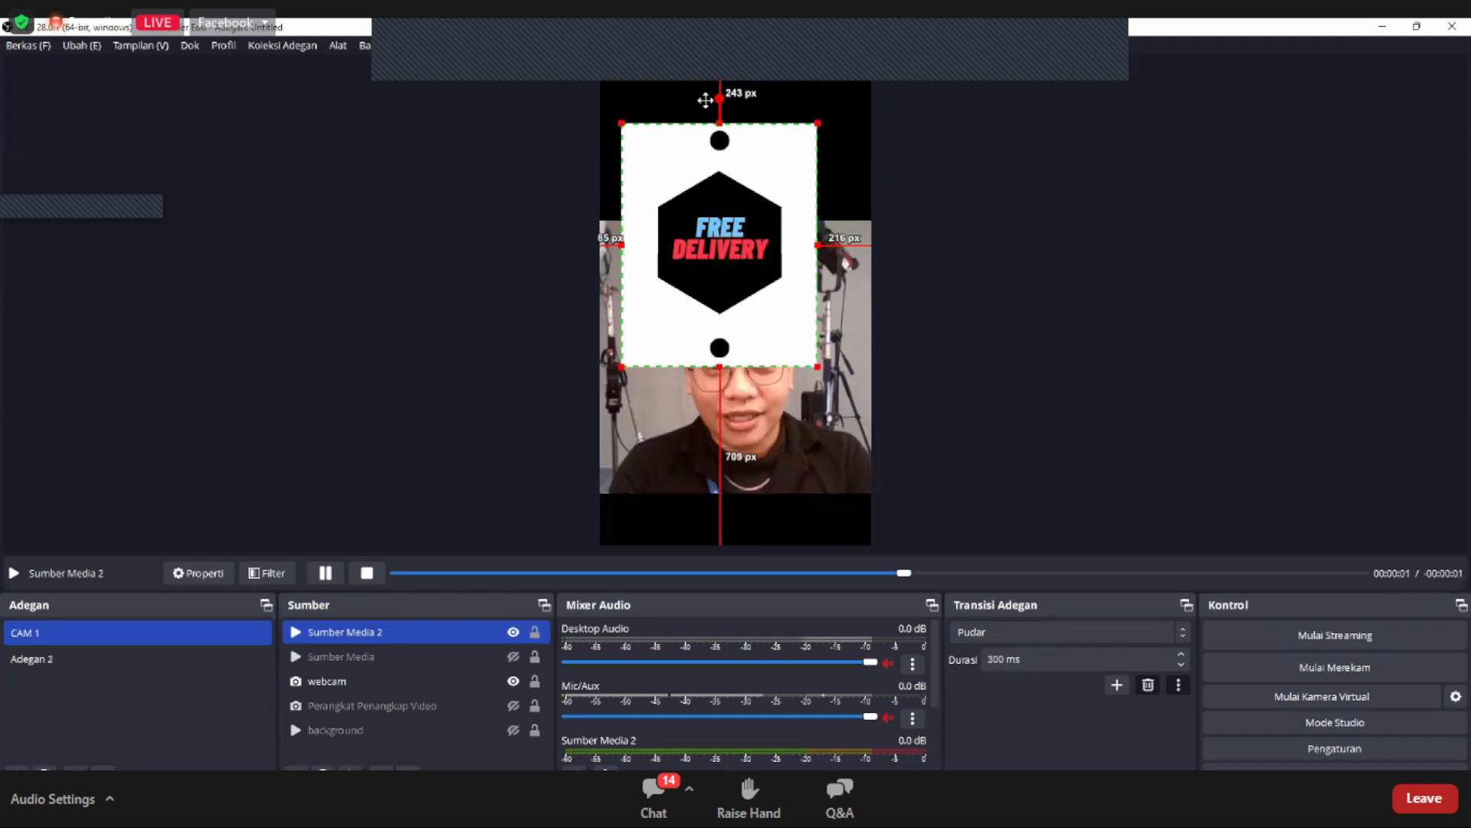
# Step: Scale down the cropped Free Delivery video and place it in the canvas's upper-left corner, about 560 px from the right edge
pyautogui.moveTo(771, 233); pyautogui.dragTo(740, 153)
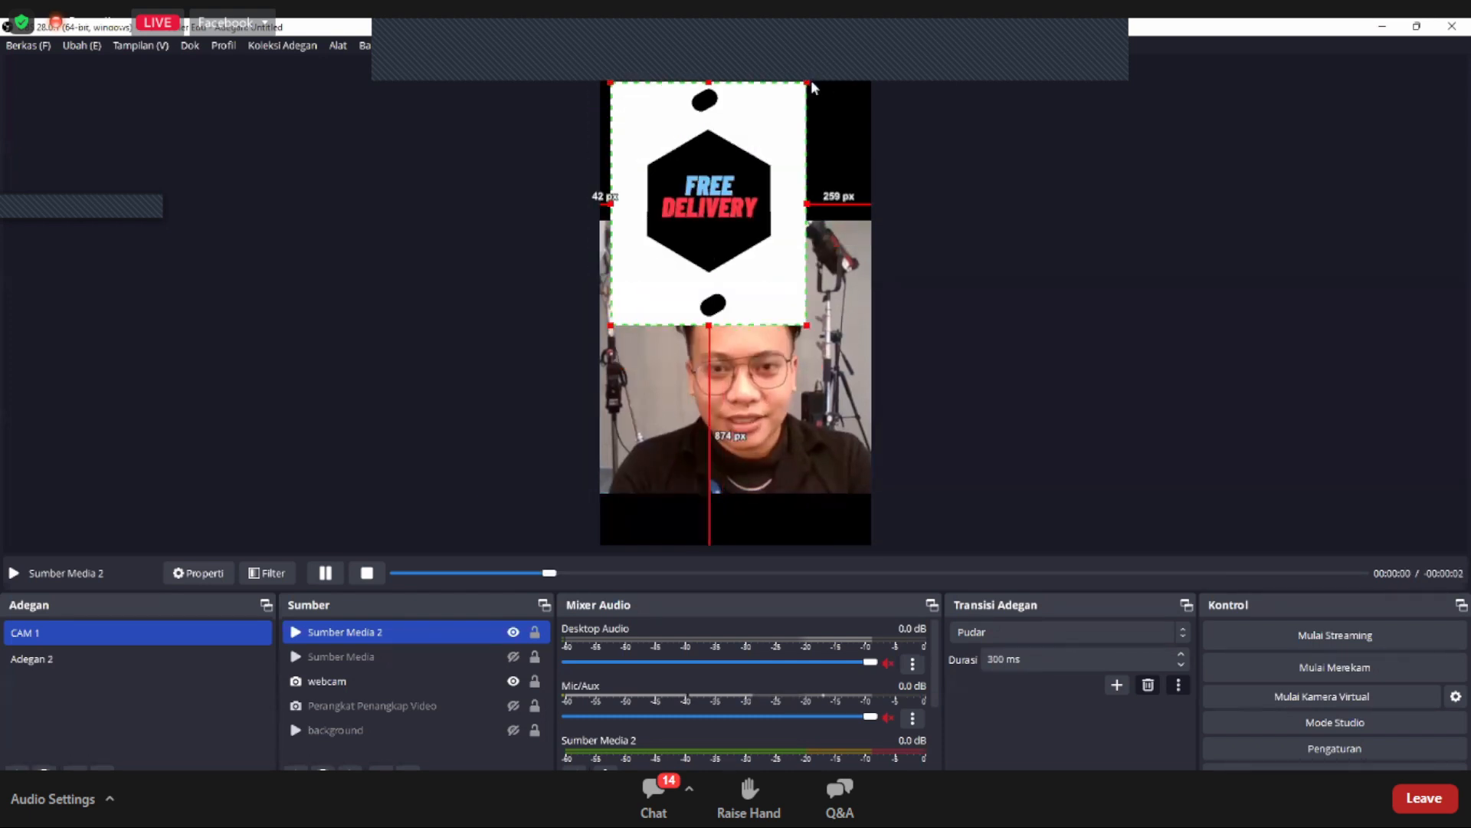
pyautogui.moveTo(807, 82); pyautogui.dragTo(741, 163)
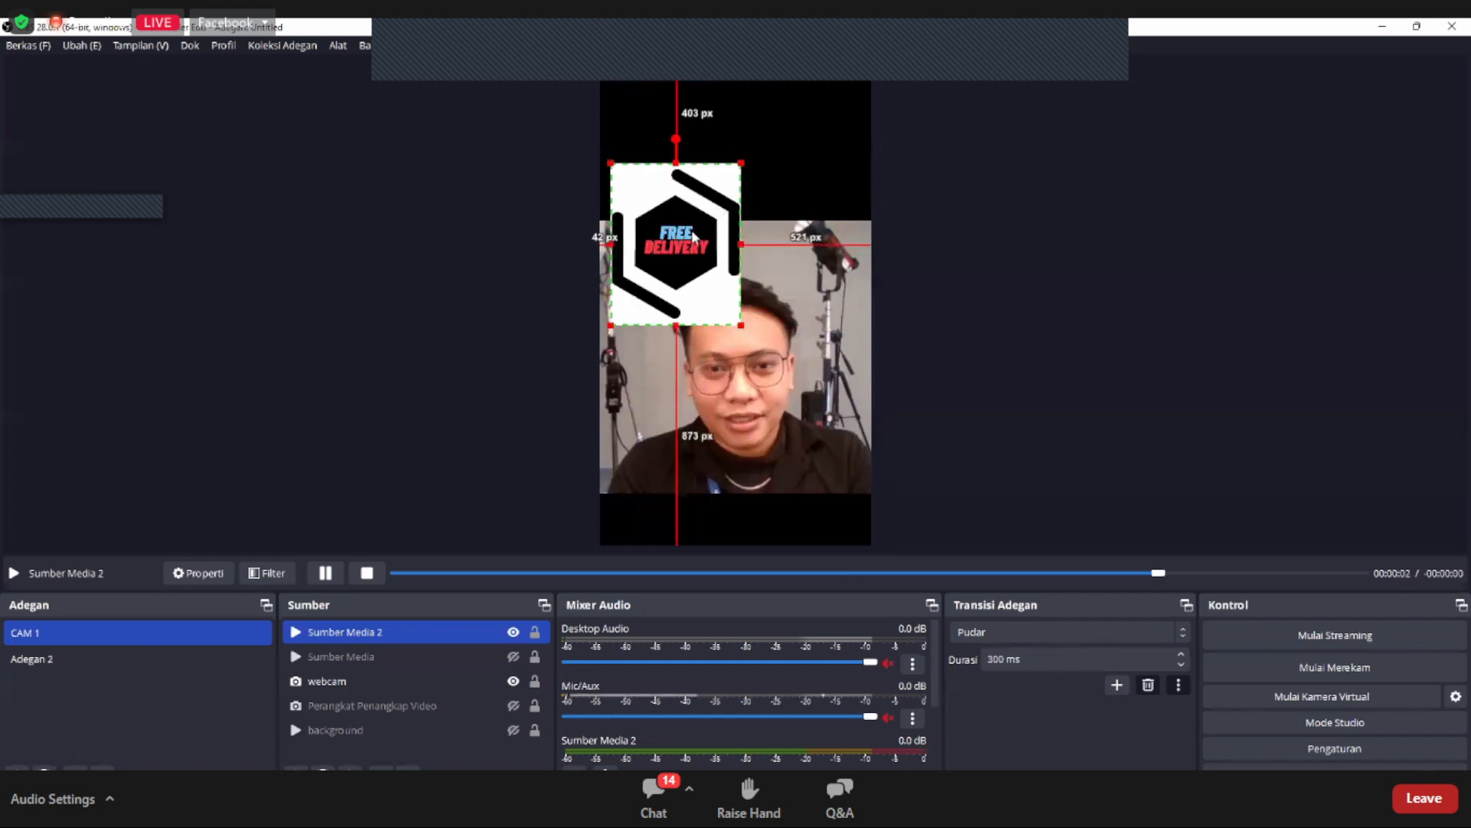
pyautogui.moveTo(692, 236); pyautogui.dragTo(686, 136)
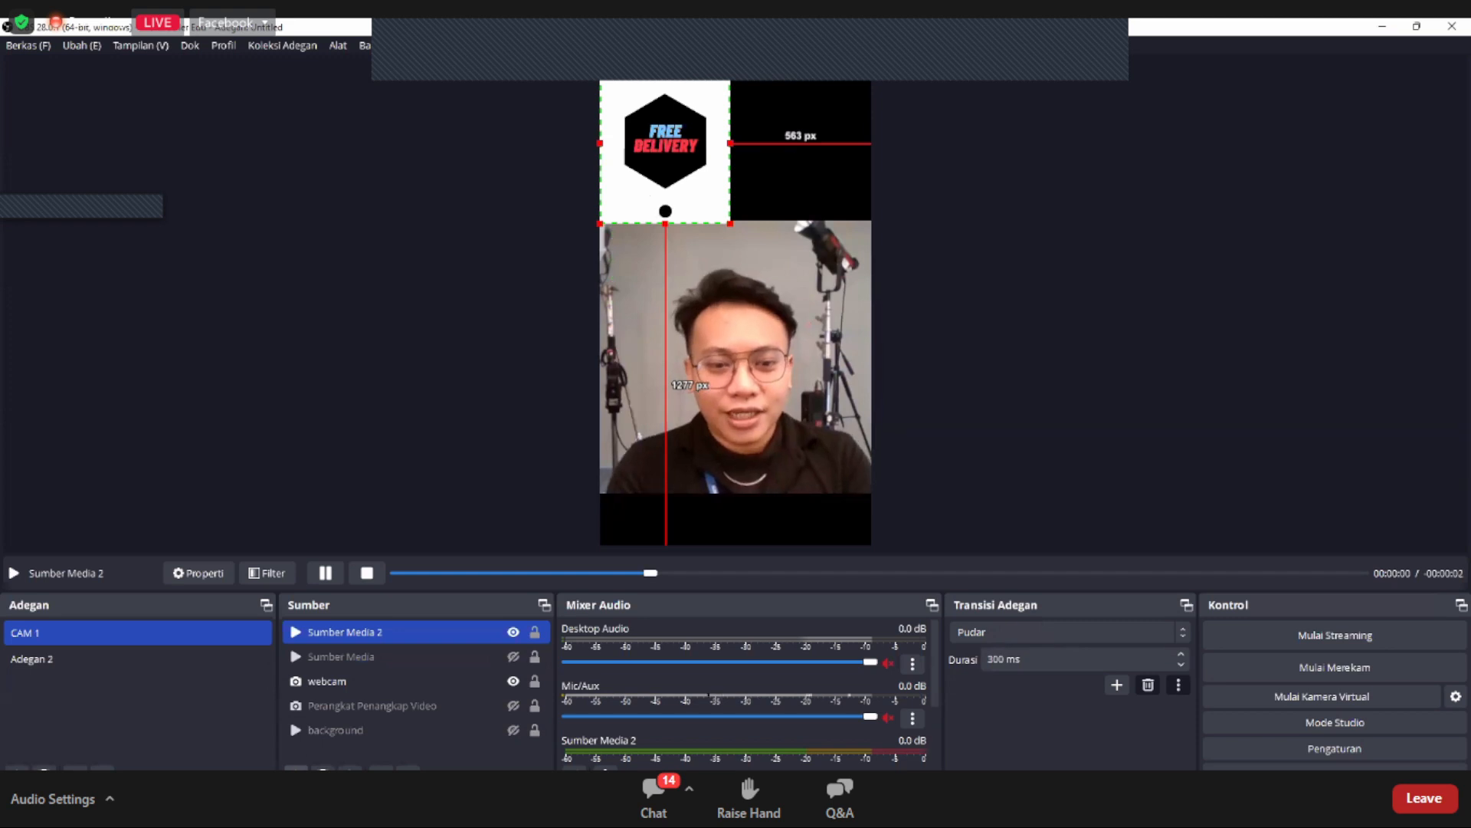
pyautogui.click(296, 768)
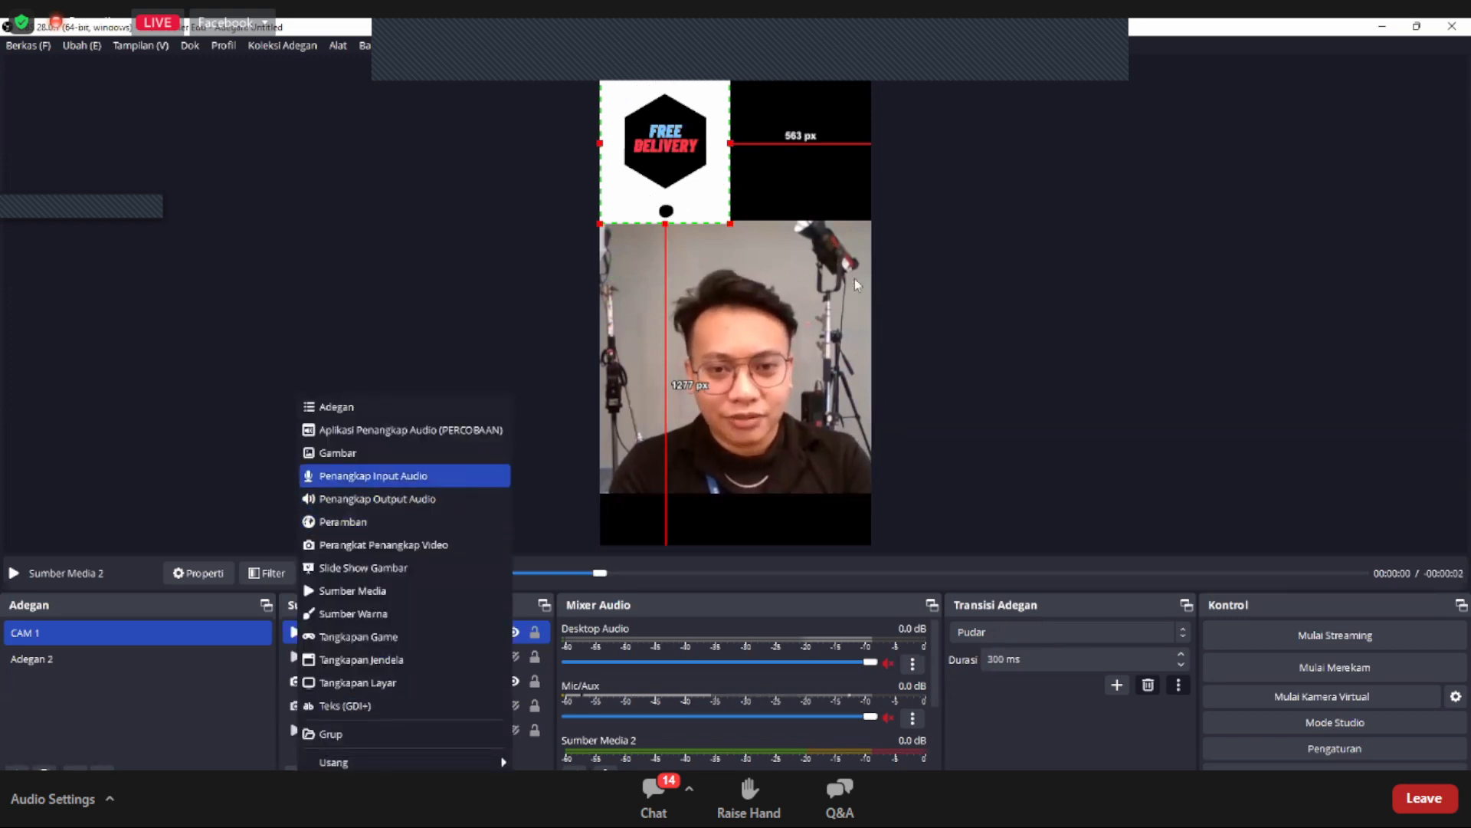
pyautogui.click(394, 480)
pyautogui.press('Escape')
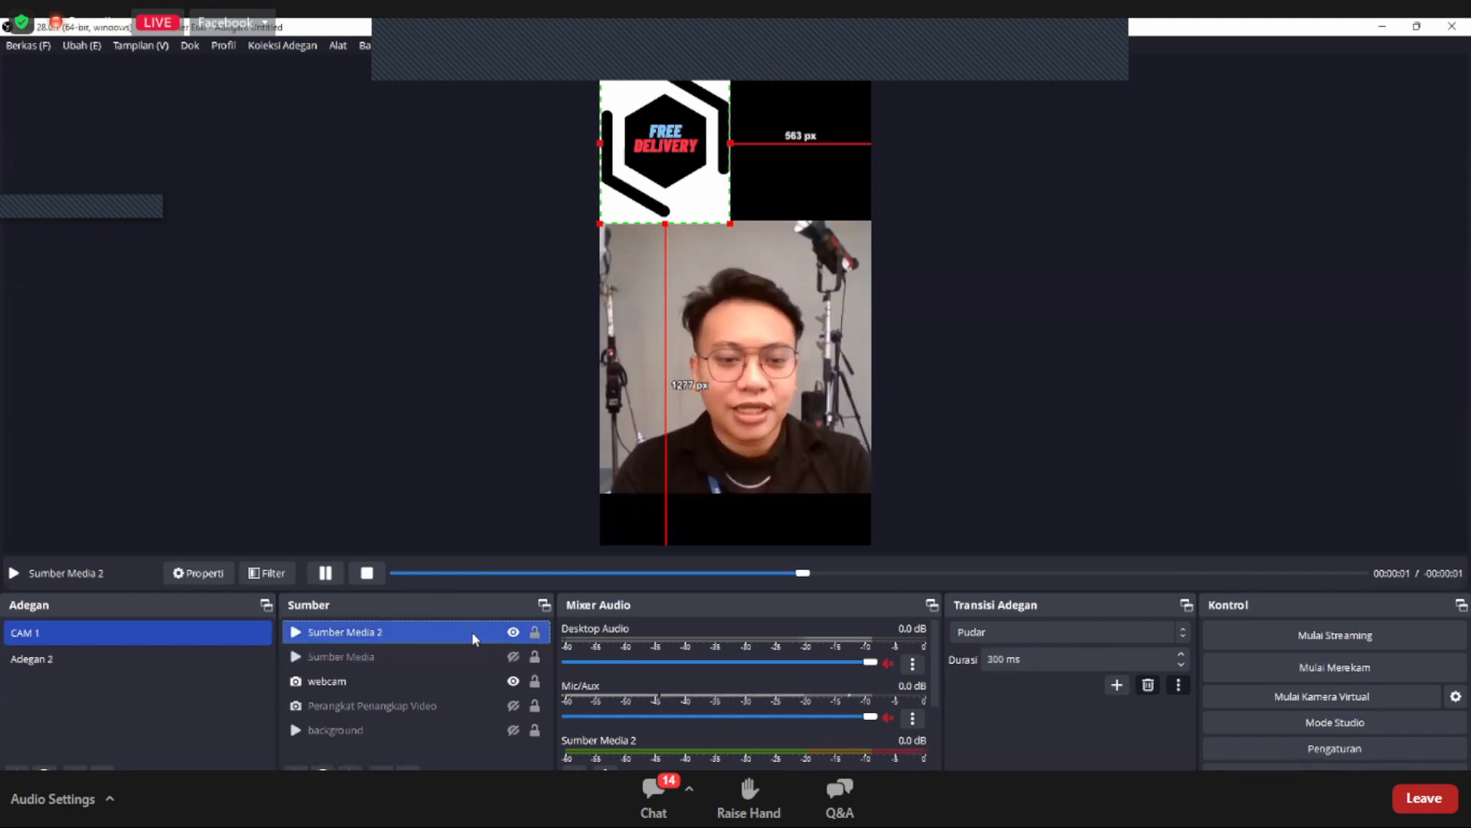
# Step: Add a new audio input capture source (Penangkap Input Audio) to the CAM 1 scene, keeping the default device (Bawaan)
pyautogui.click(298, 764)
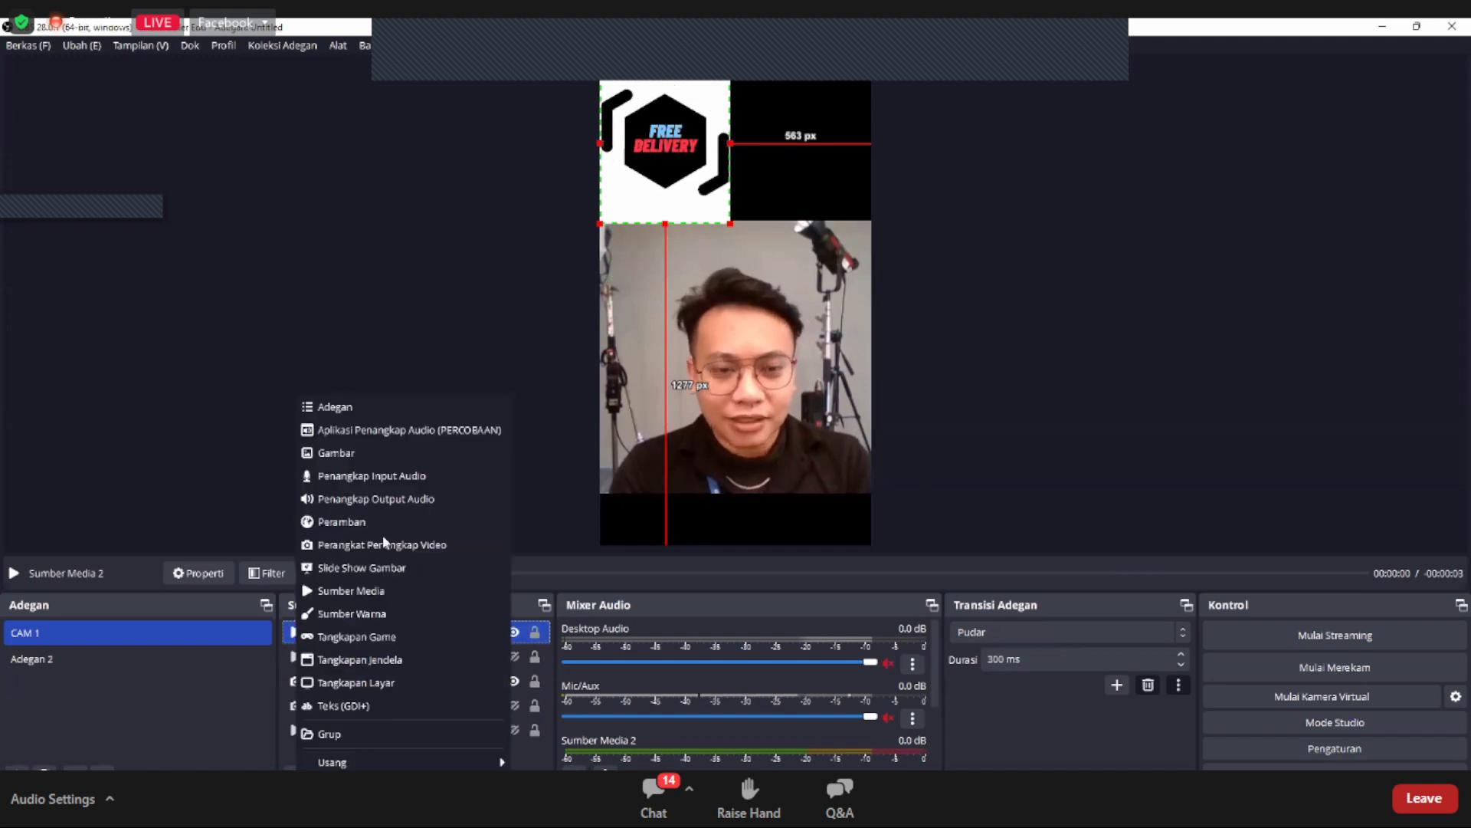
pyautogui.click(391, 475)
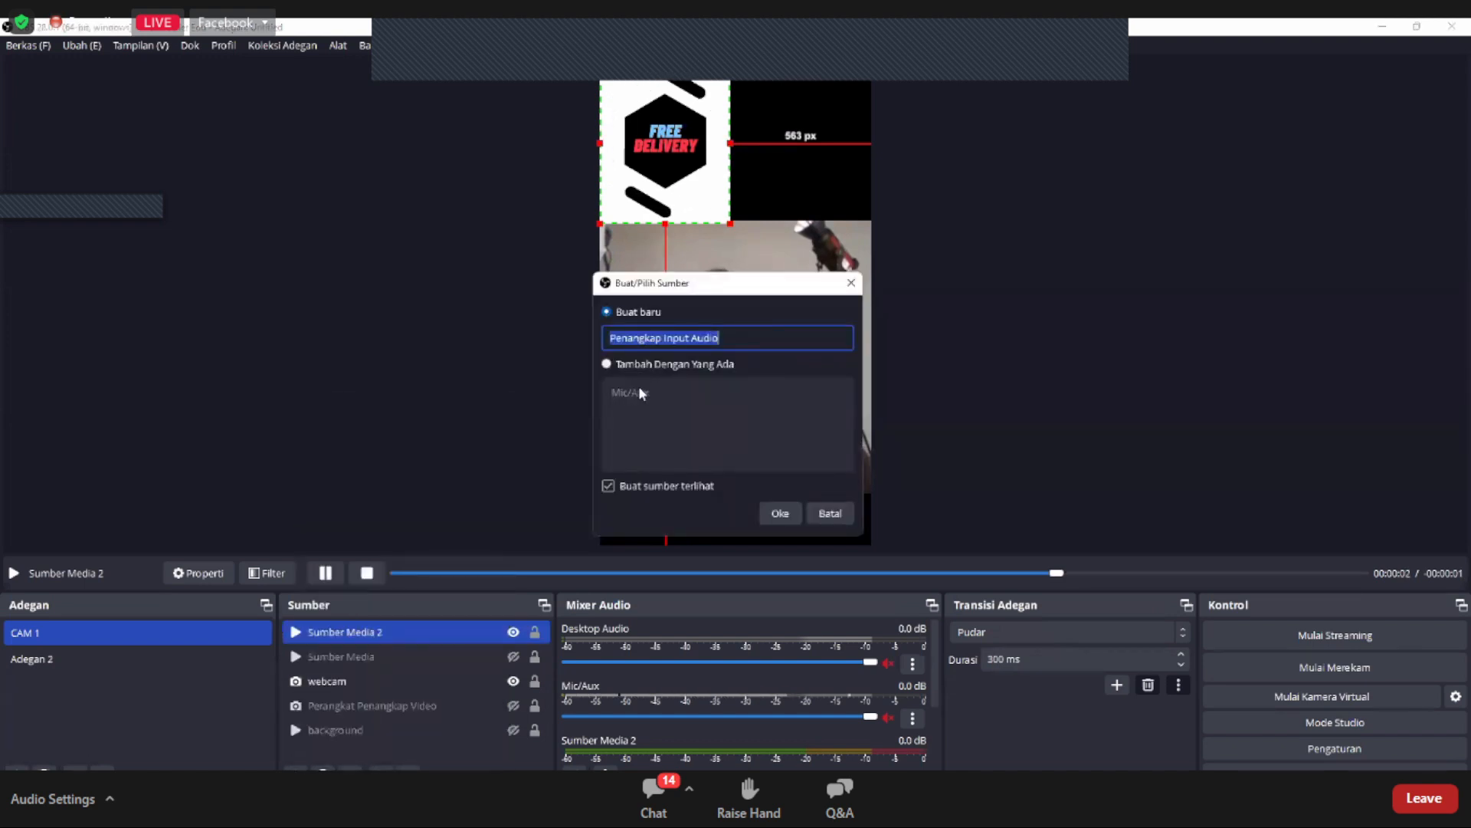
pyautogui.click(769, 508)
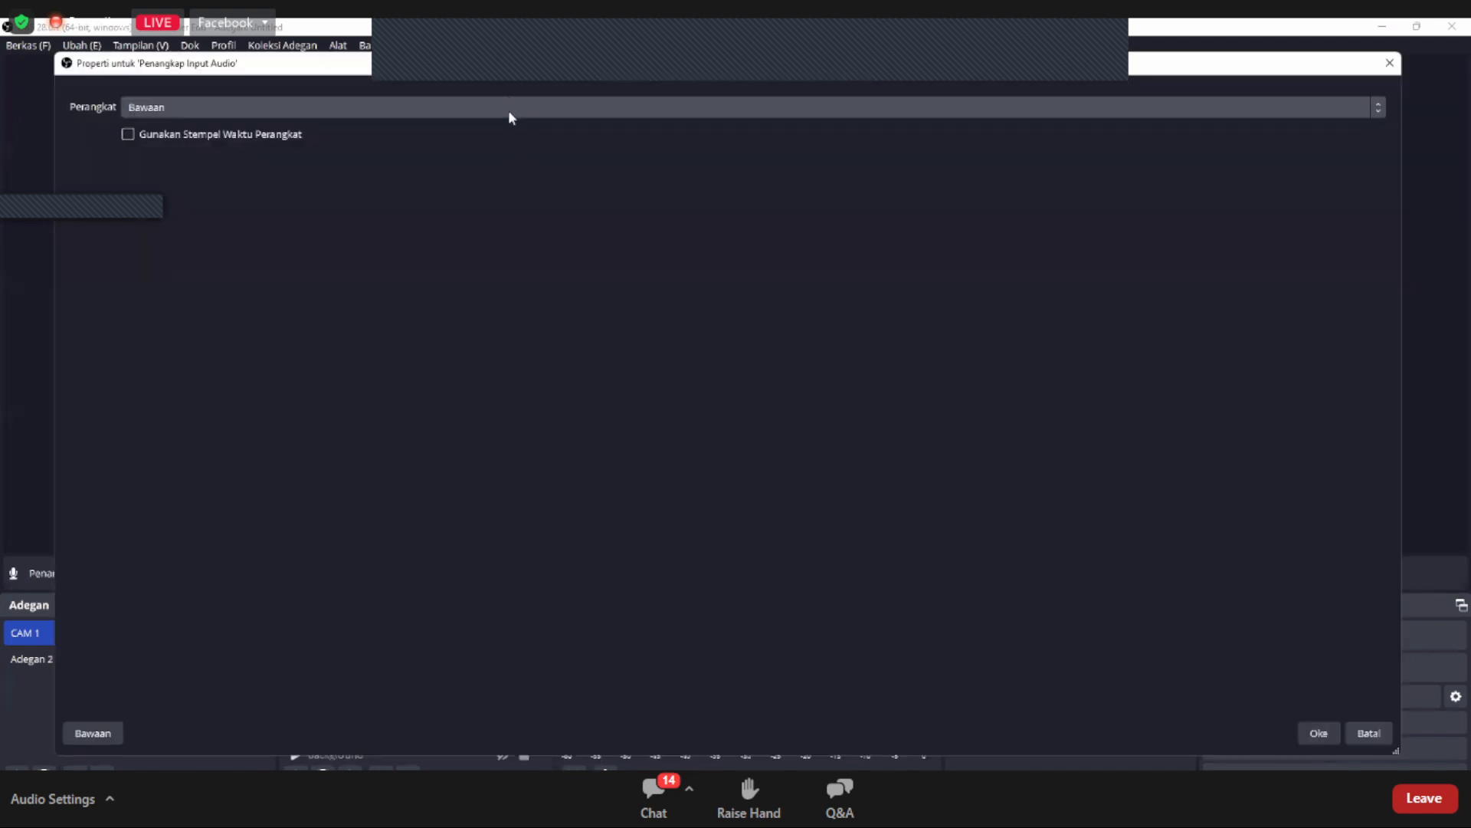
pyautogui.click(508, 109)
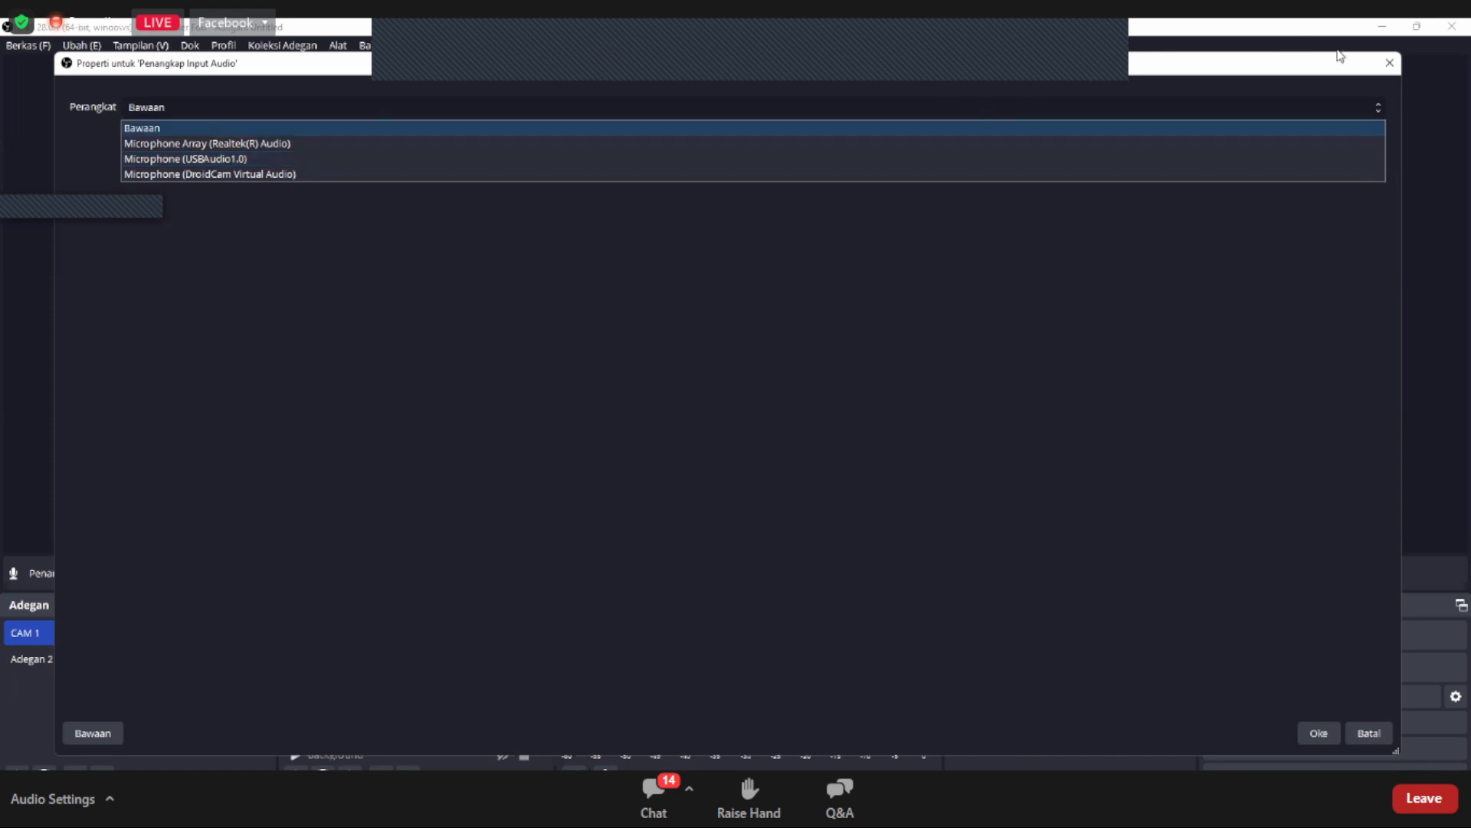
pyautogui.click(1390, 67)
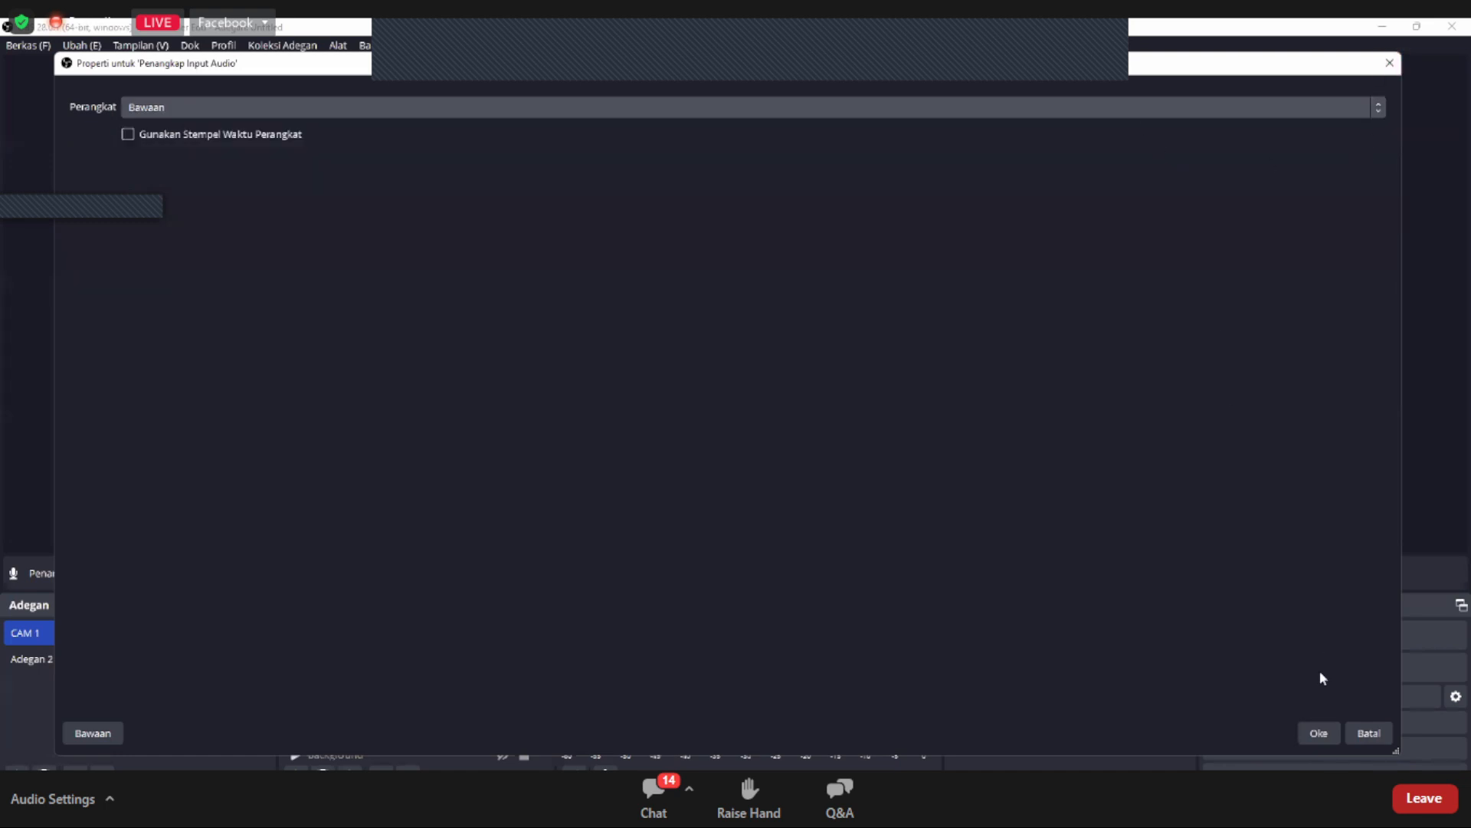
pyautogui.click(1317, 733)
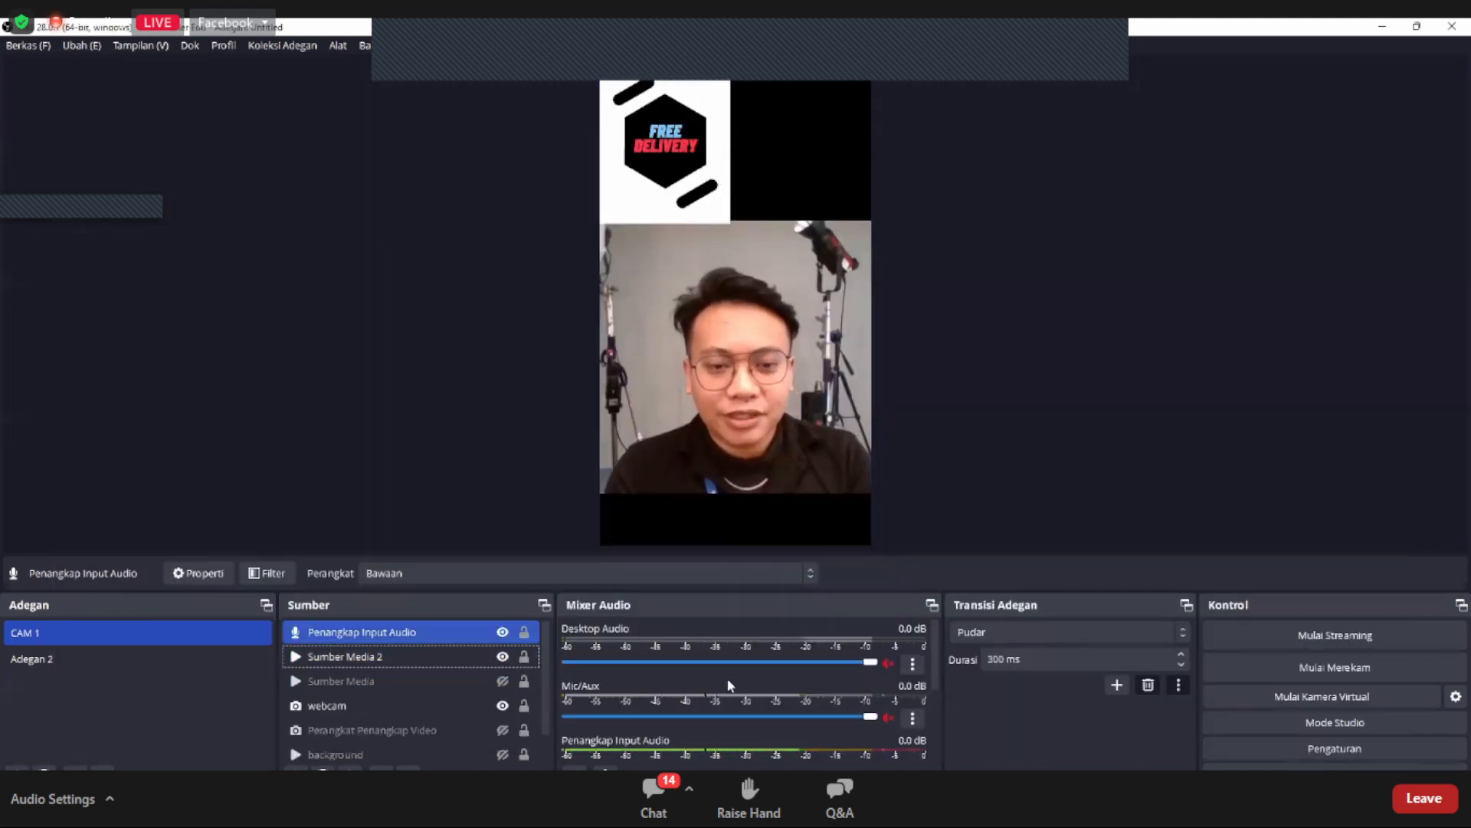
pyautogui.keyDown('ctrl'); pyautogui.click(459, 705); pyautogui.keyUp('ctrl')
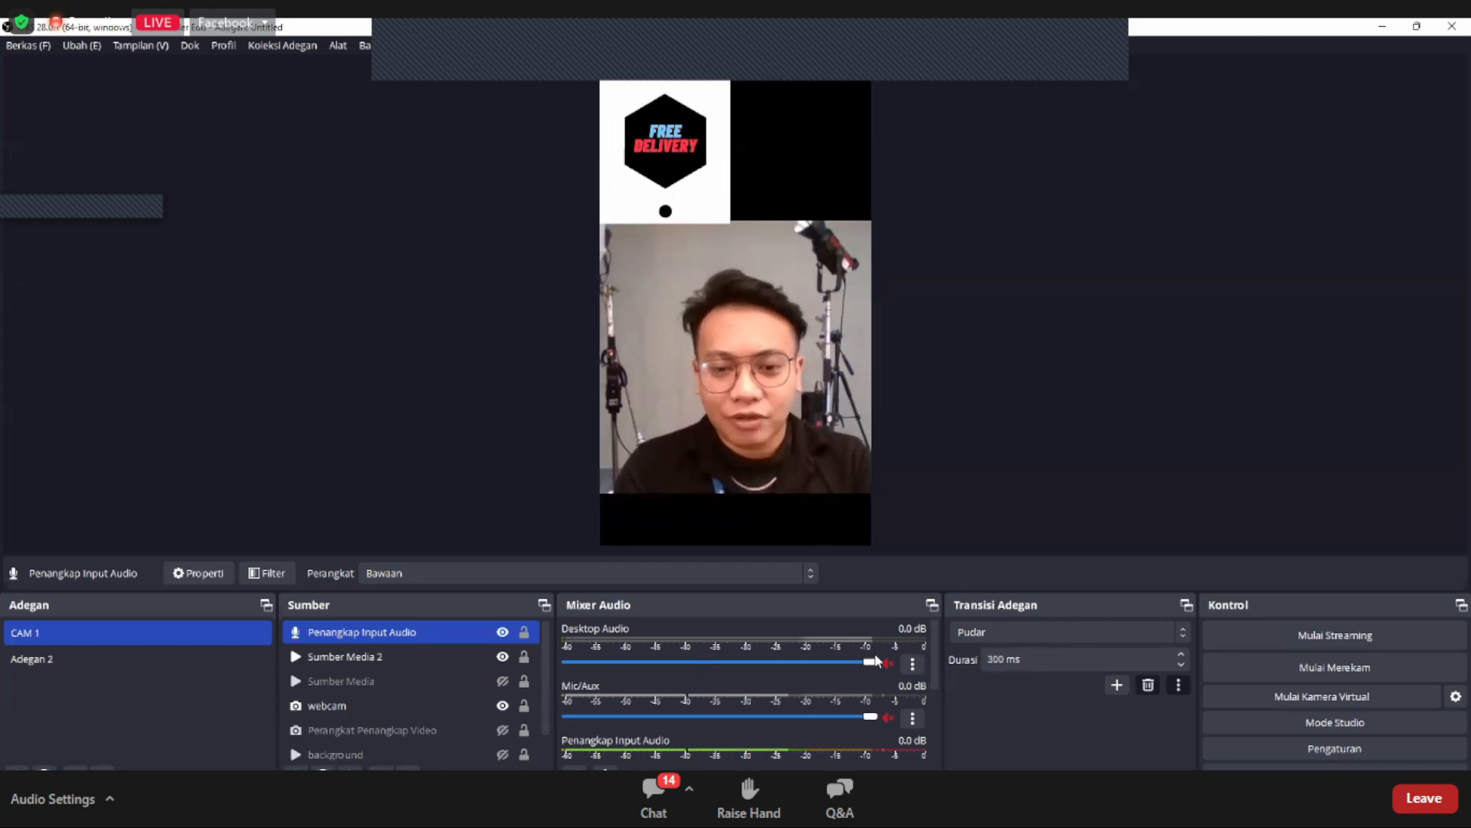
pyautogui.moveTo(873, 661)
pyautogui.mouseDown()
pyautogui.moveTo(781, 672)
pyautogui.moveTo(875, 672)
pyautogui.mouseUp()
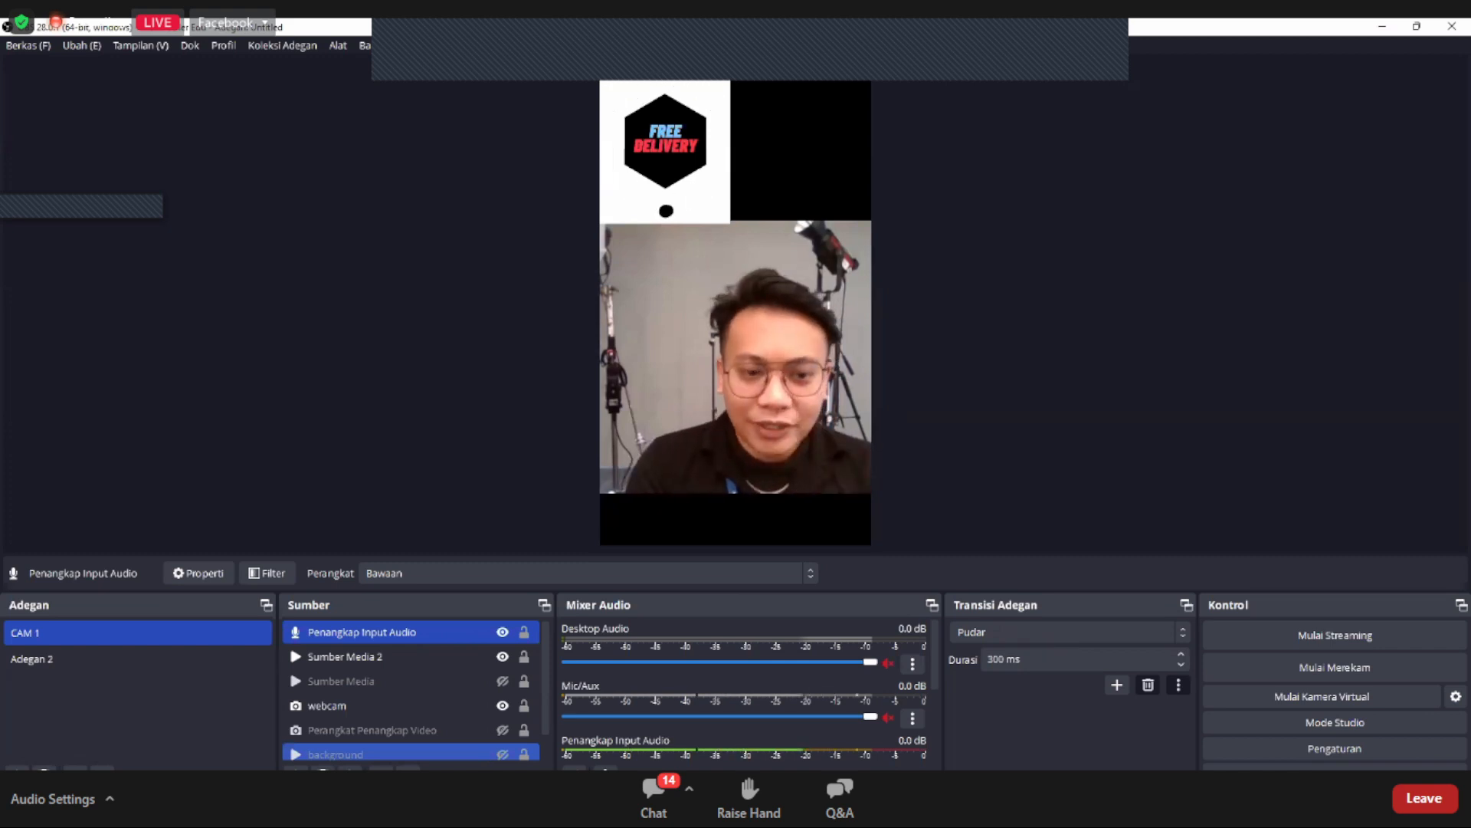
# Step: Create a new image slide show source (Slide Show Gambar) in the CAM 1 scene
pyautogui.click(297, 775)
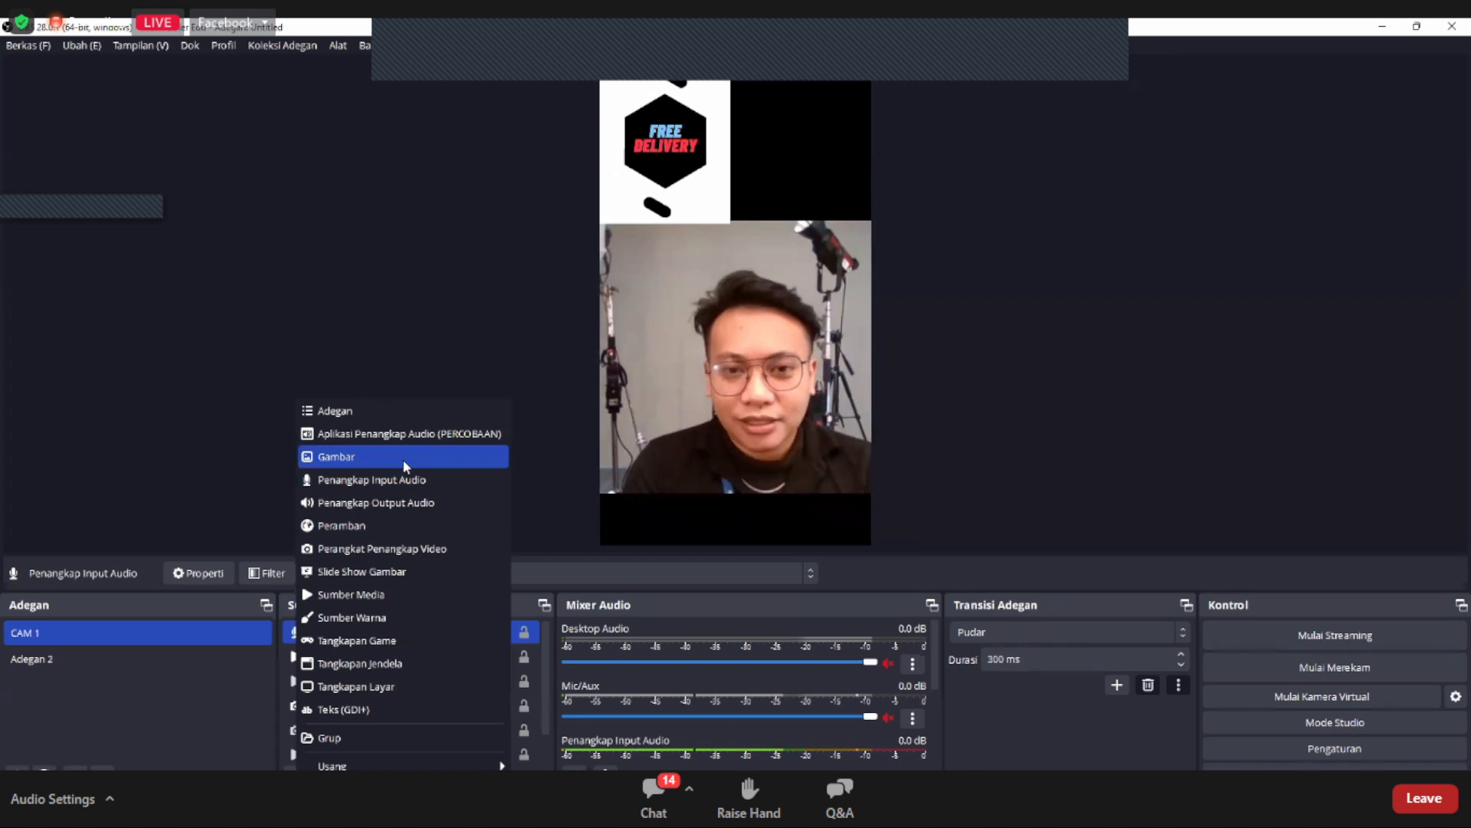
pyautogui.click(412, 573)
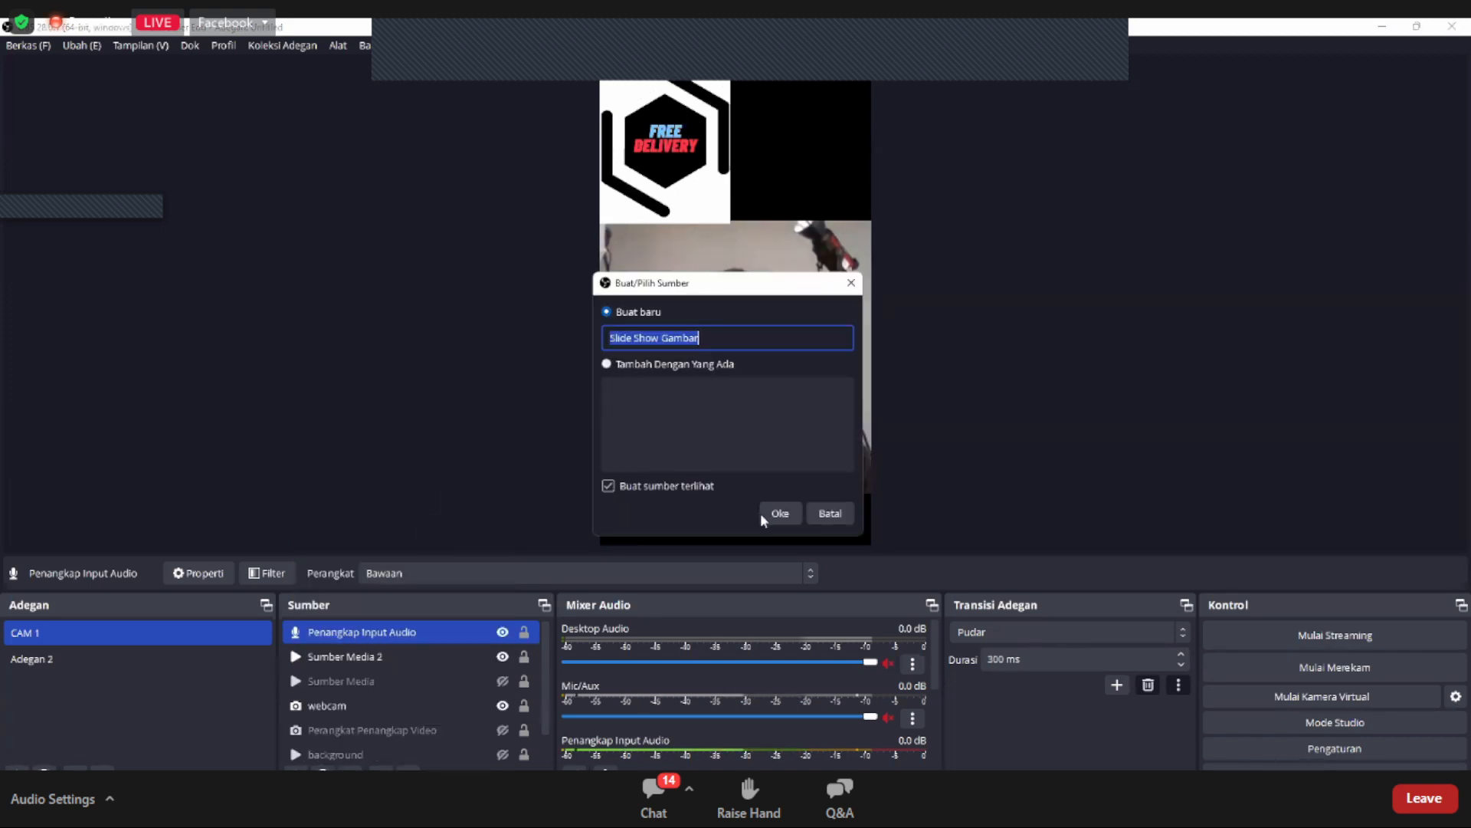
pyautogui.click(778, 512)
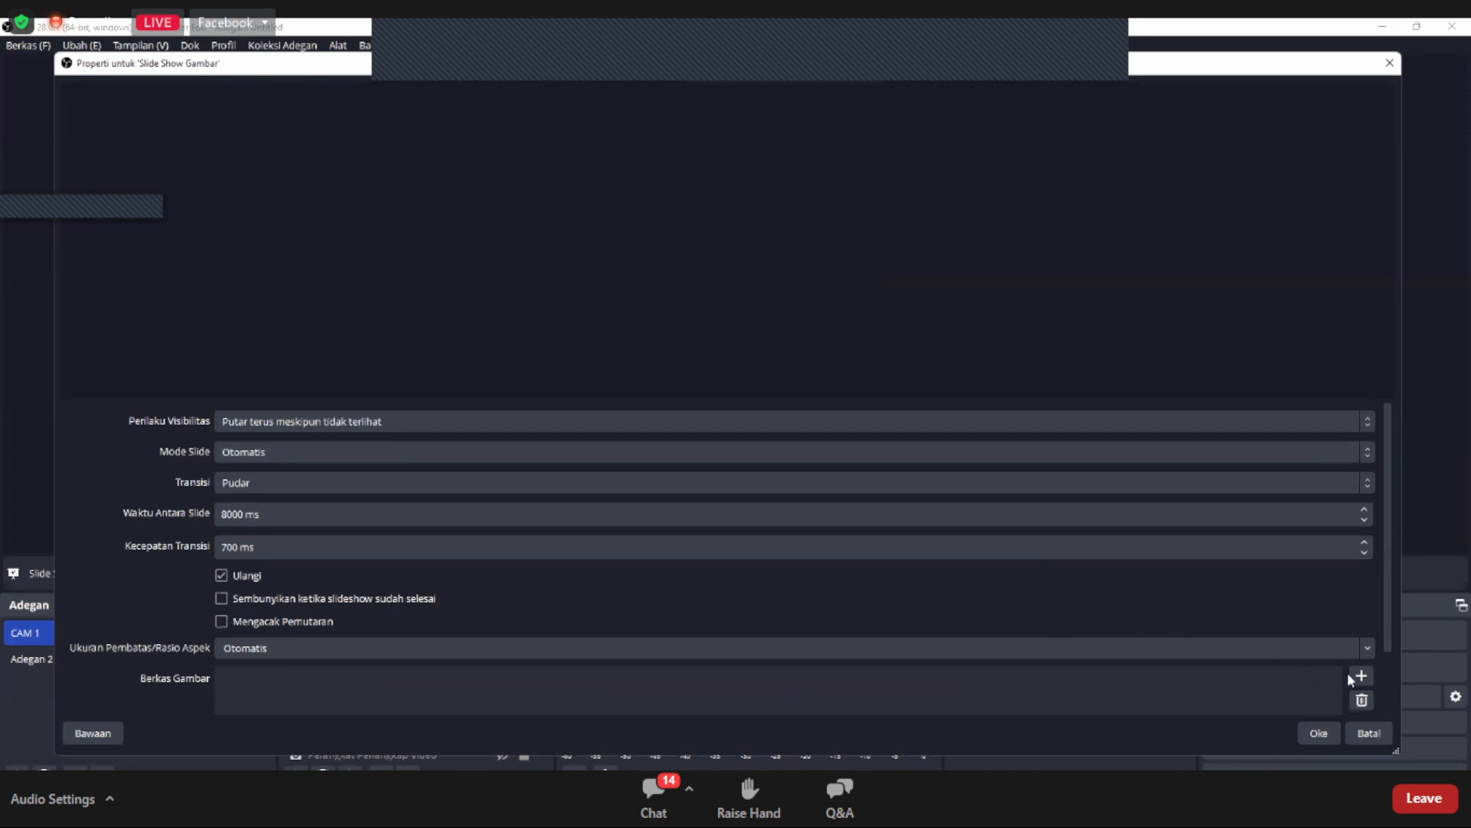
# Step: Add the image files 20220823-111703.jpg and Desain tanpa judul (1).png from the Downloads folder to the slide show
pyautogui.scroll(-1, 1309, 599)
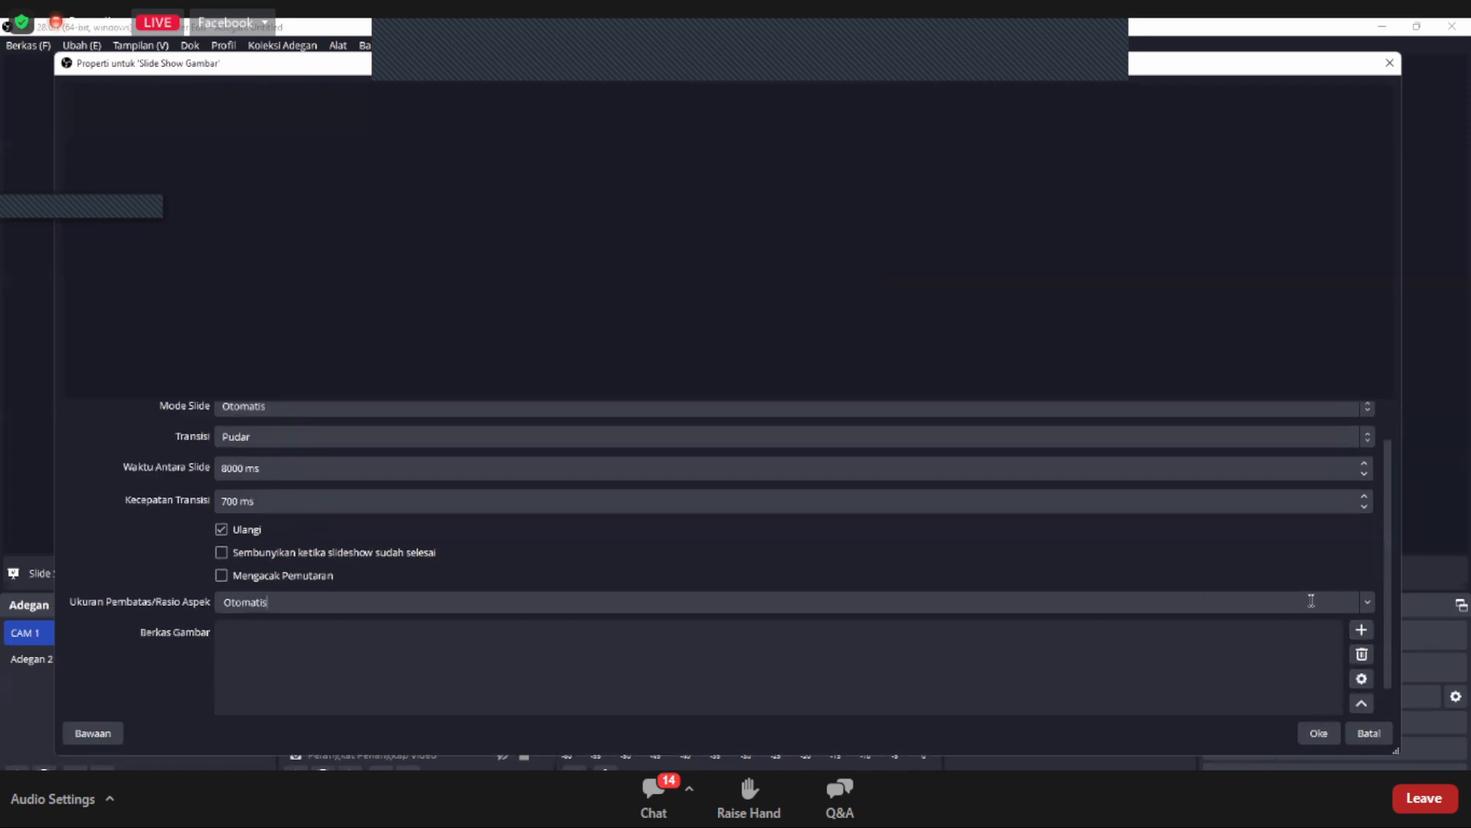
pyautogui.click(1363, 628)
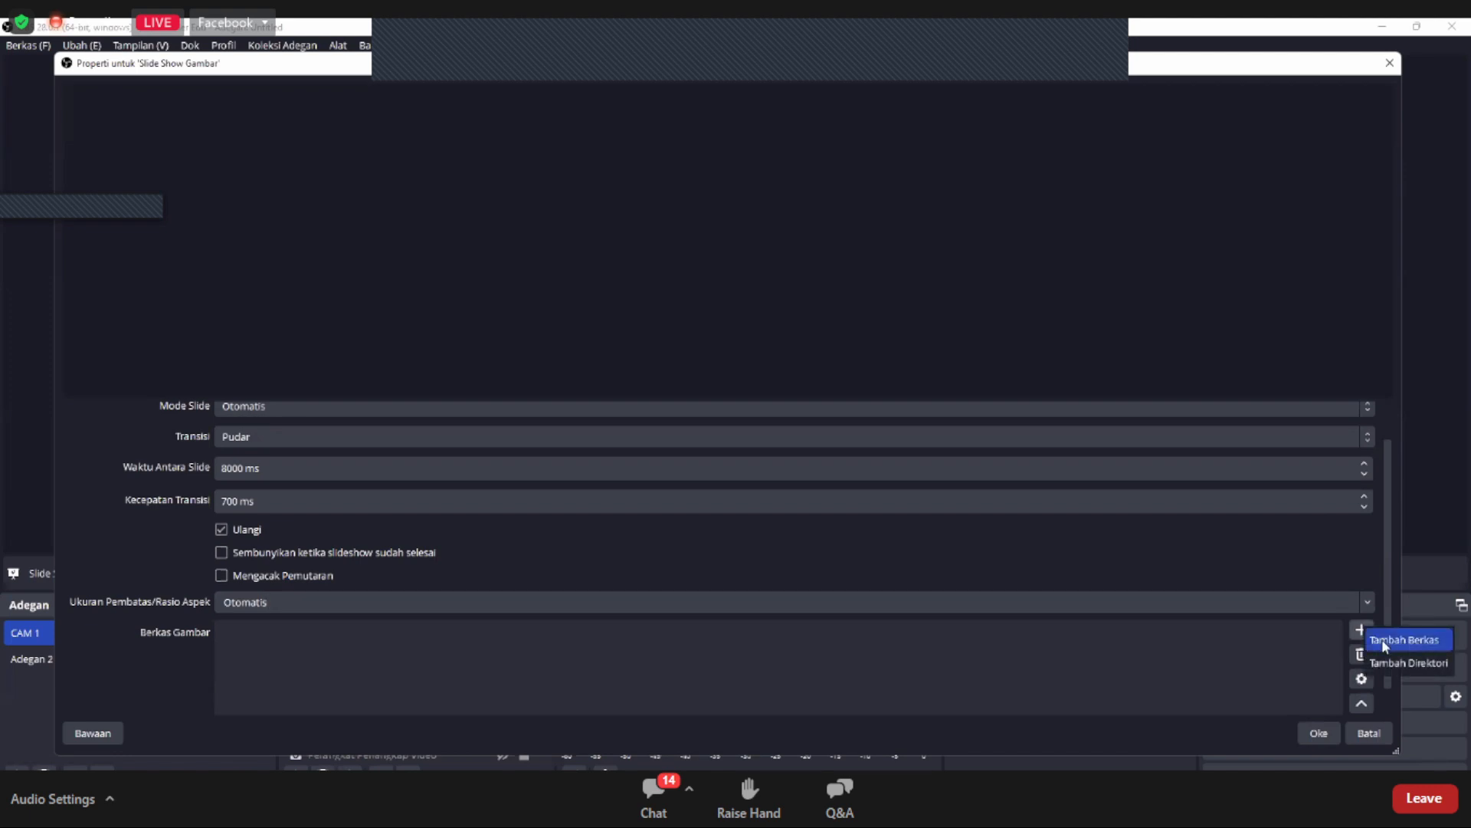
pyautogui.click(1385, 644)
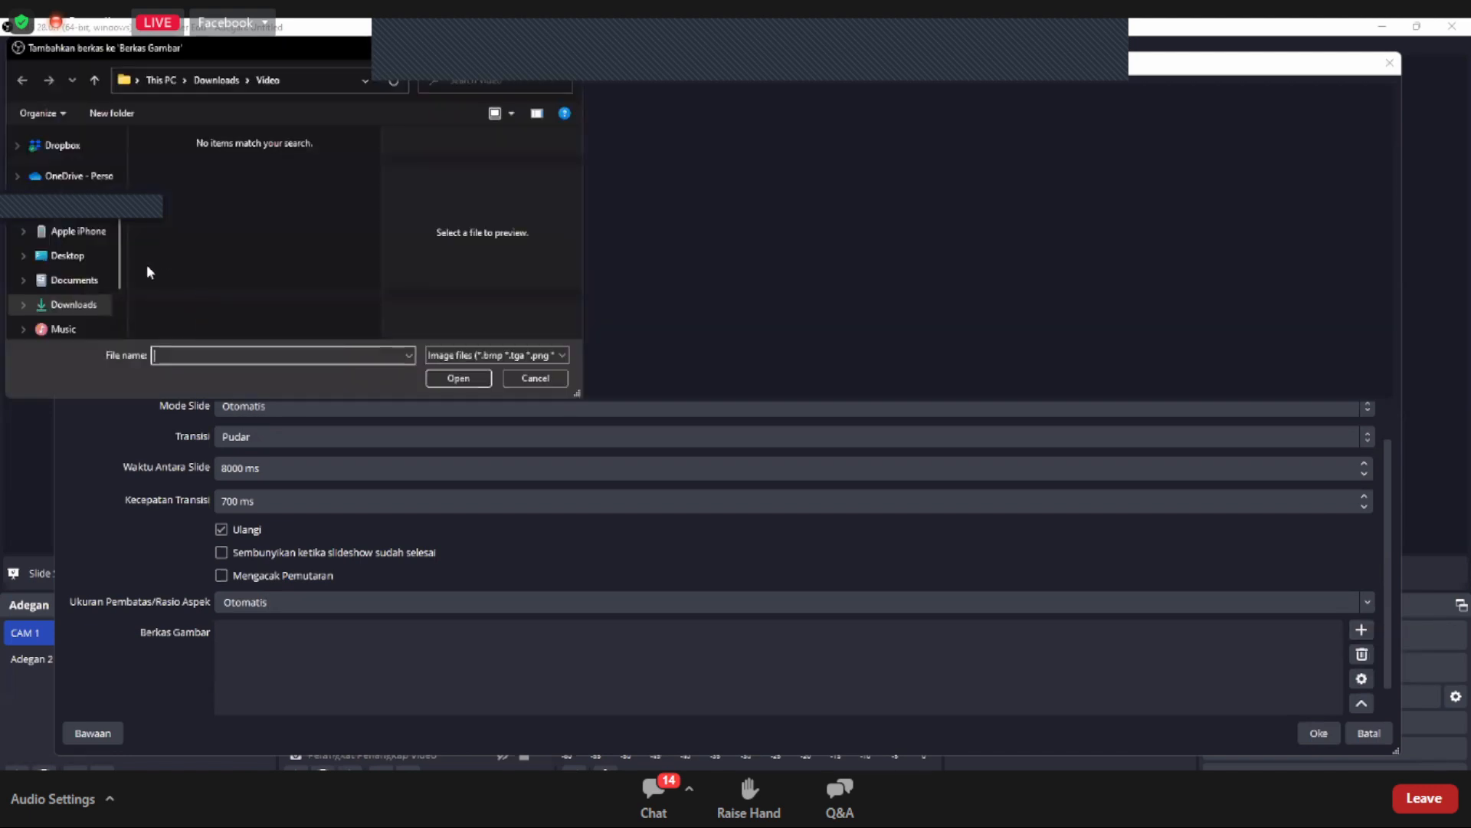
pyautogui.click(75, 302)
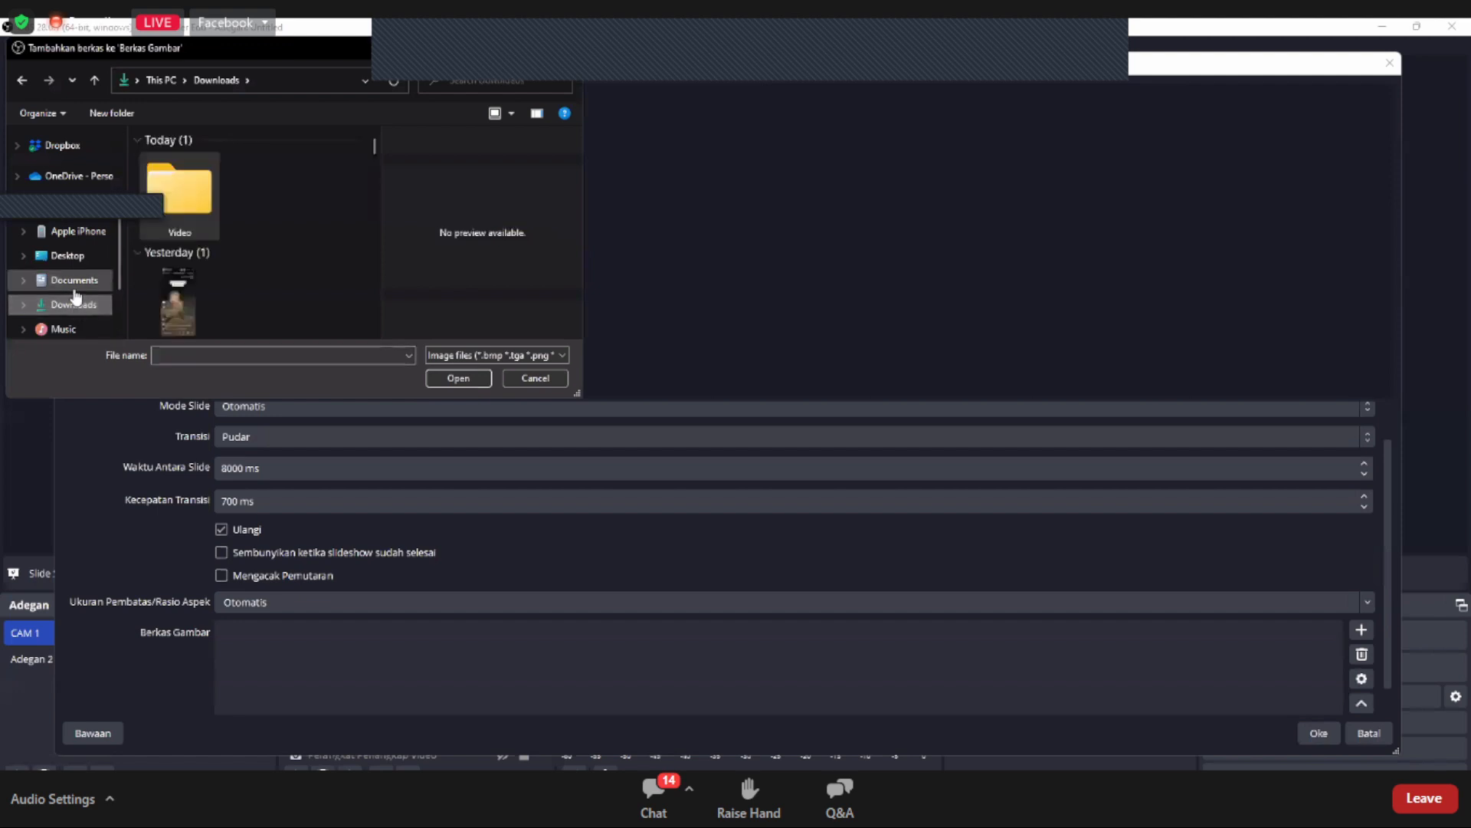
pyautogui.scroll(-5, 205, 284)
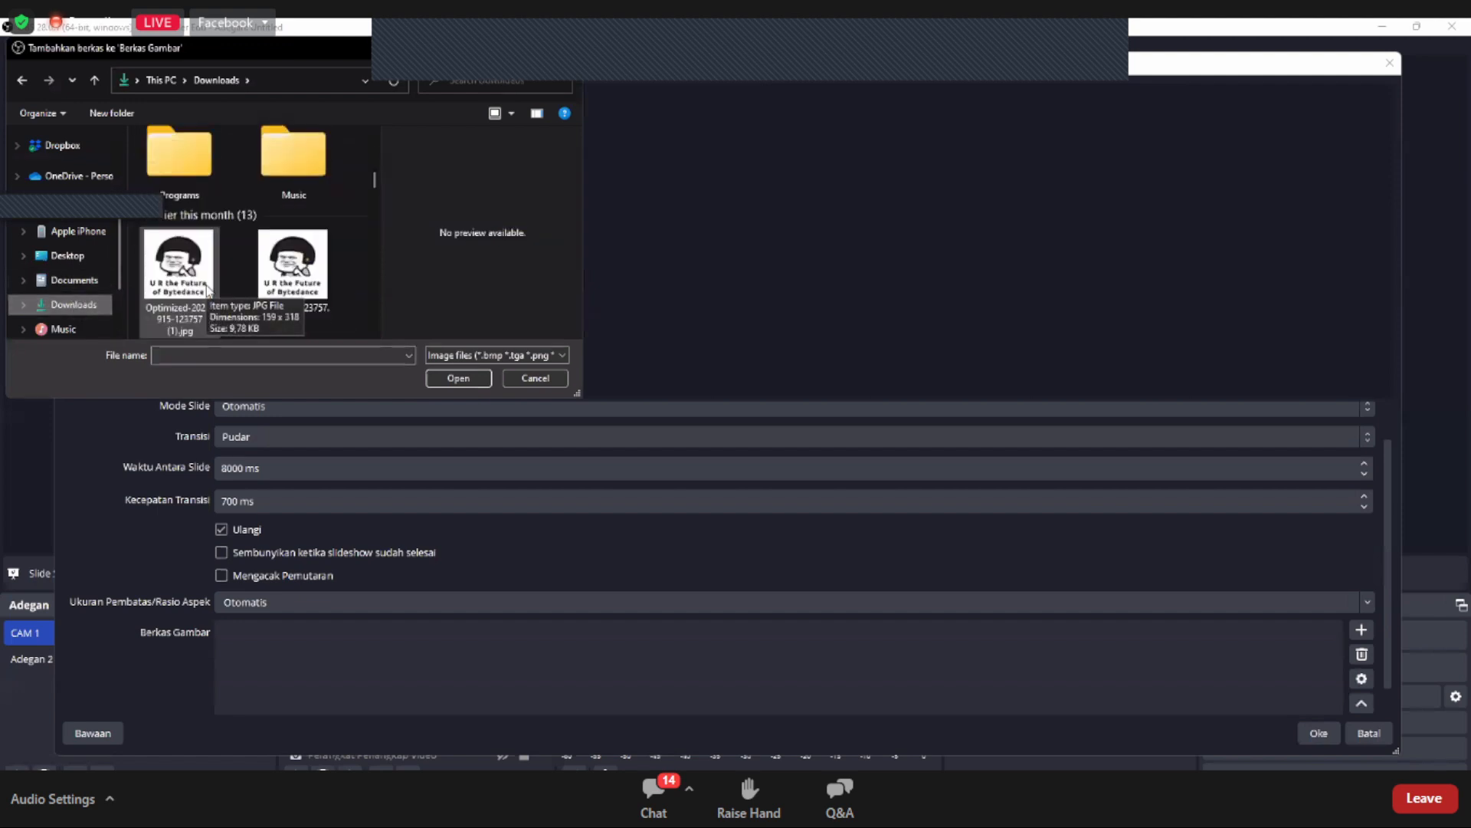
pyautogui.scroll(-10, 207, 289)
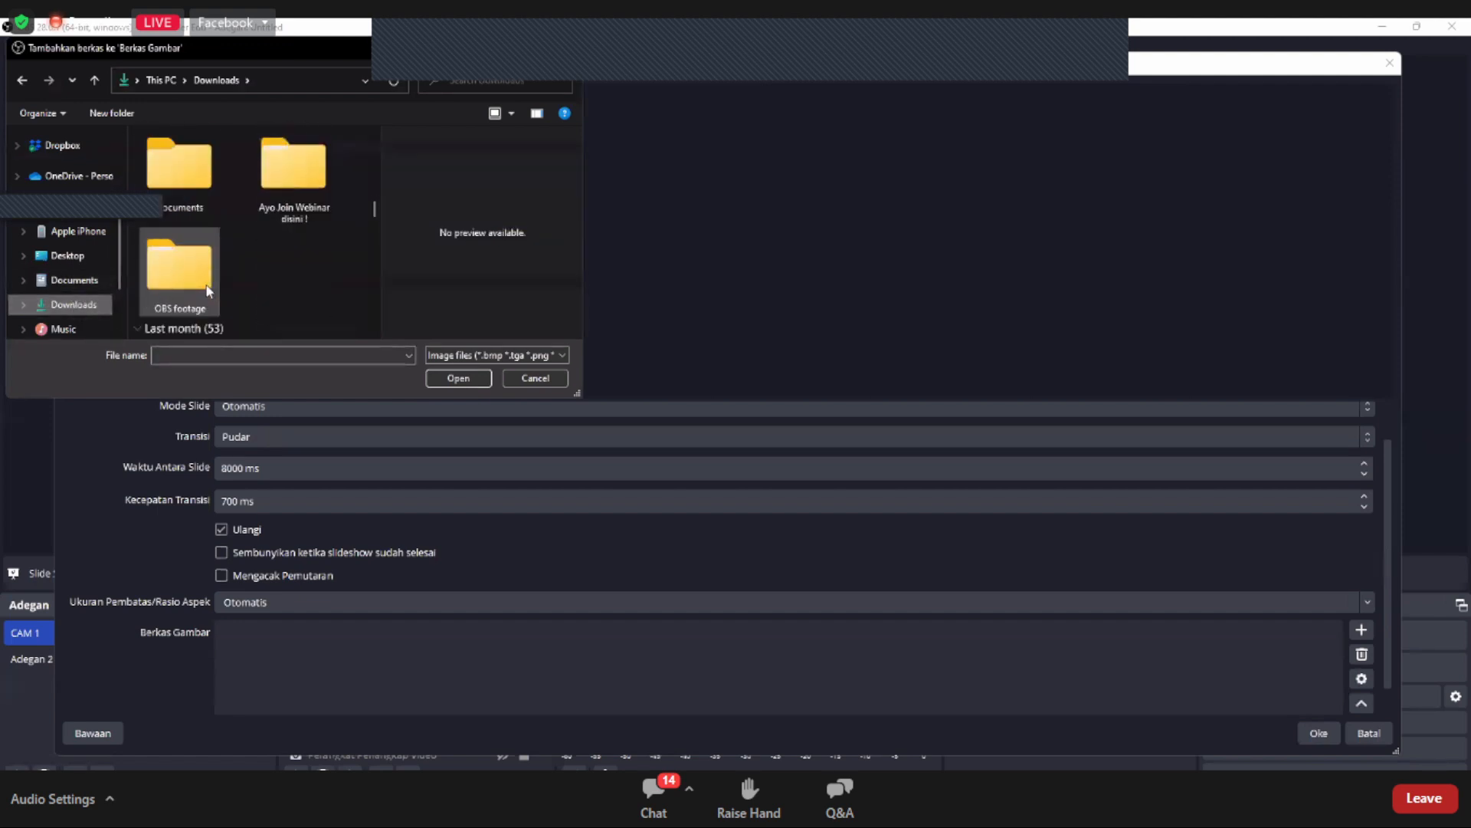
pyautogui.scroll(-5, 207, 290)
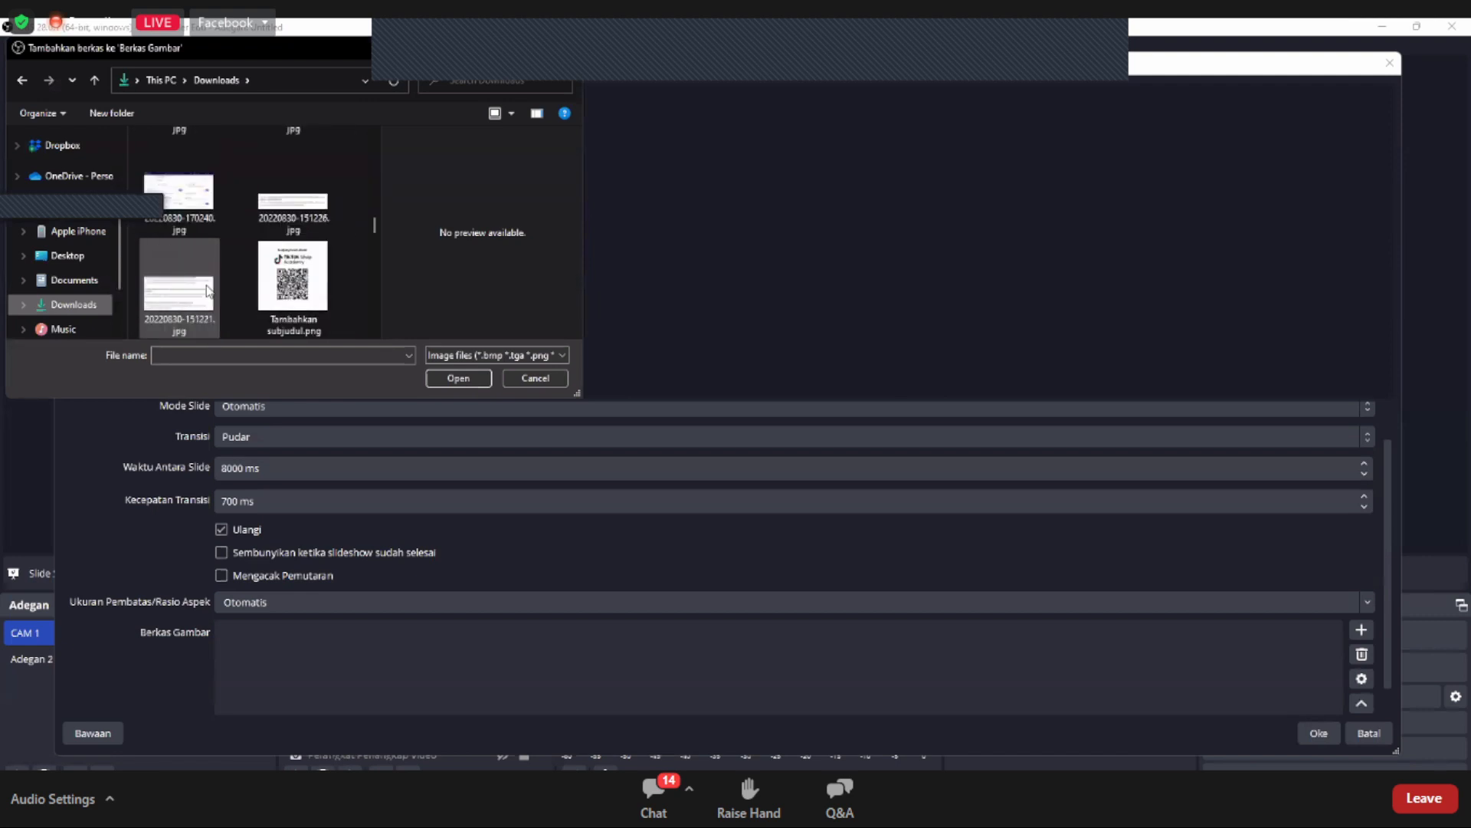
pyautogui.scroll(-5, 206, 289)
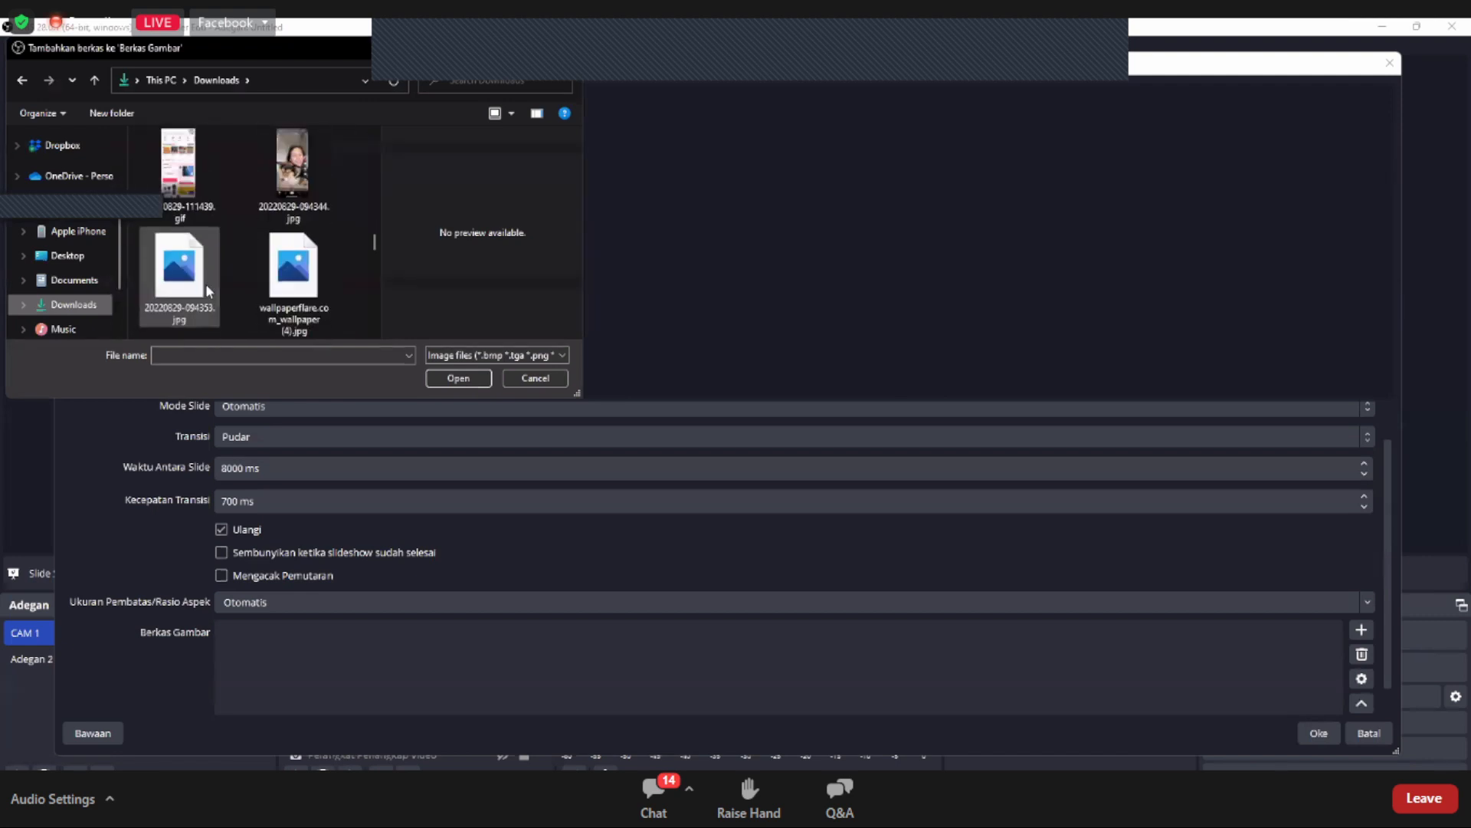
pyautogui.scroll(-5, 207, 290)
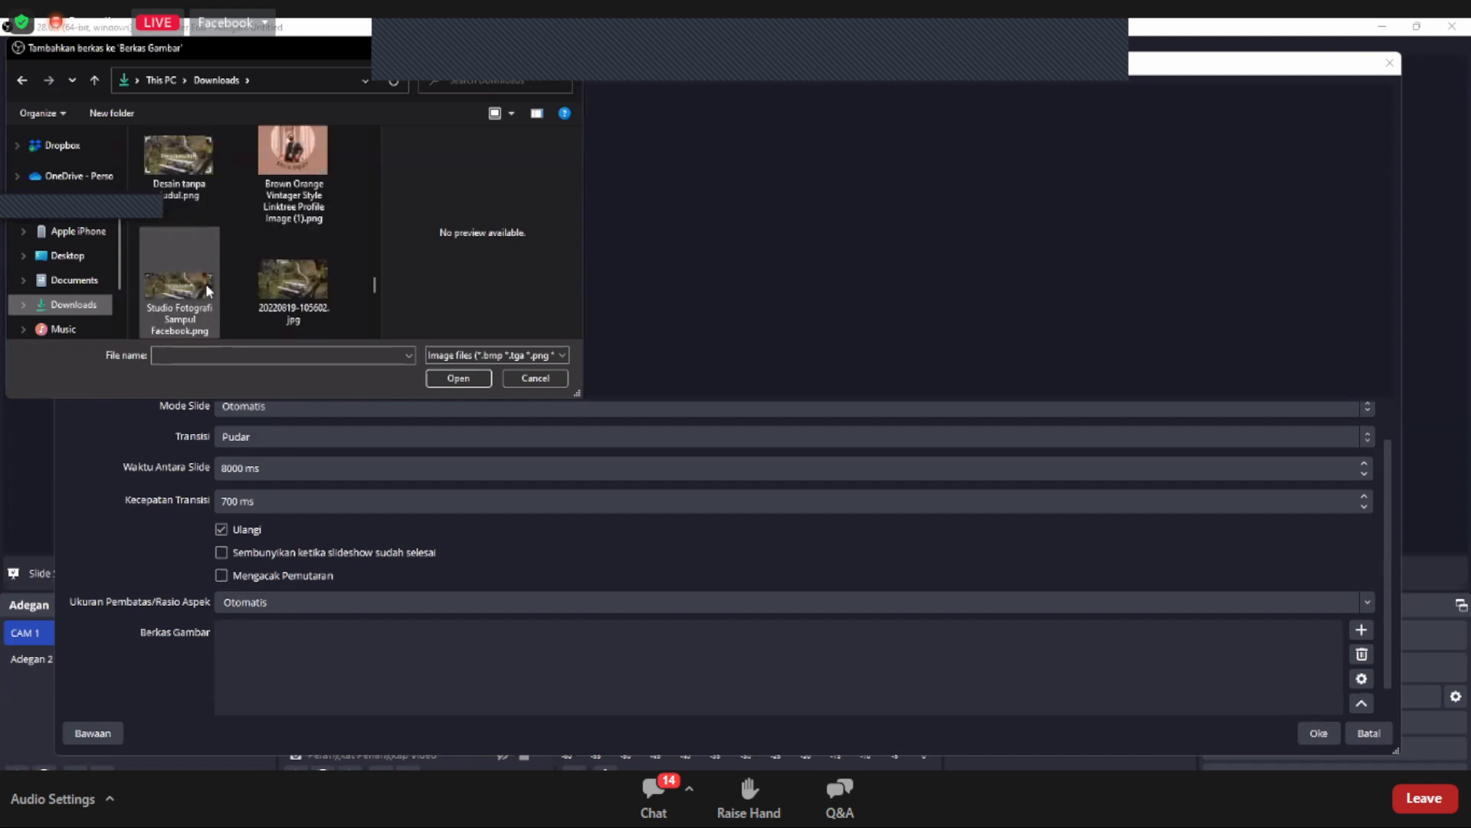
pyautogui.scroll(-5, 206, 285)
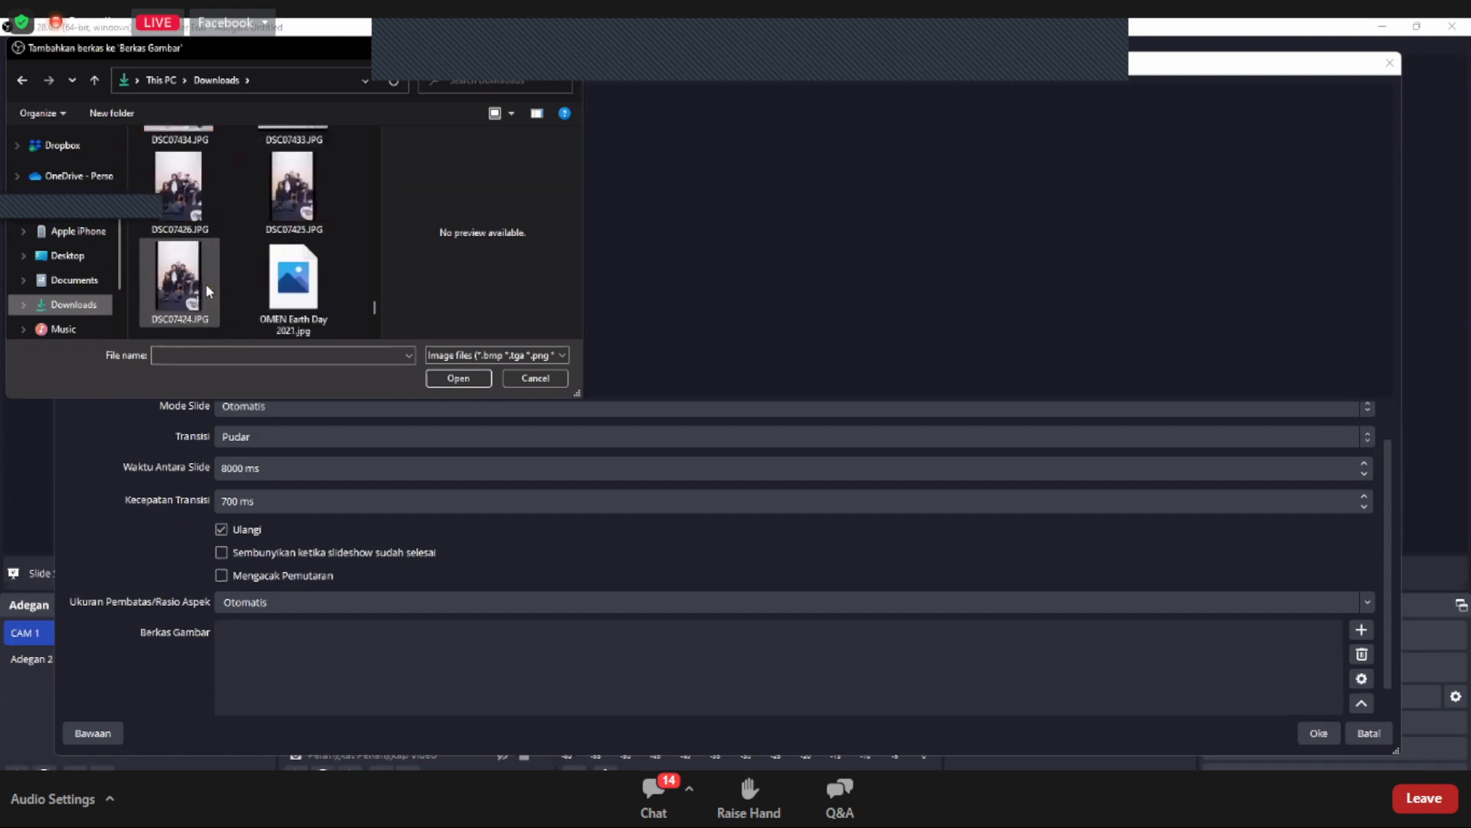
pyautogui.scroll(5, 207, 290)
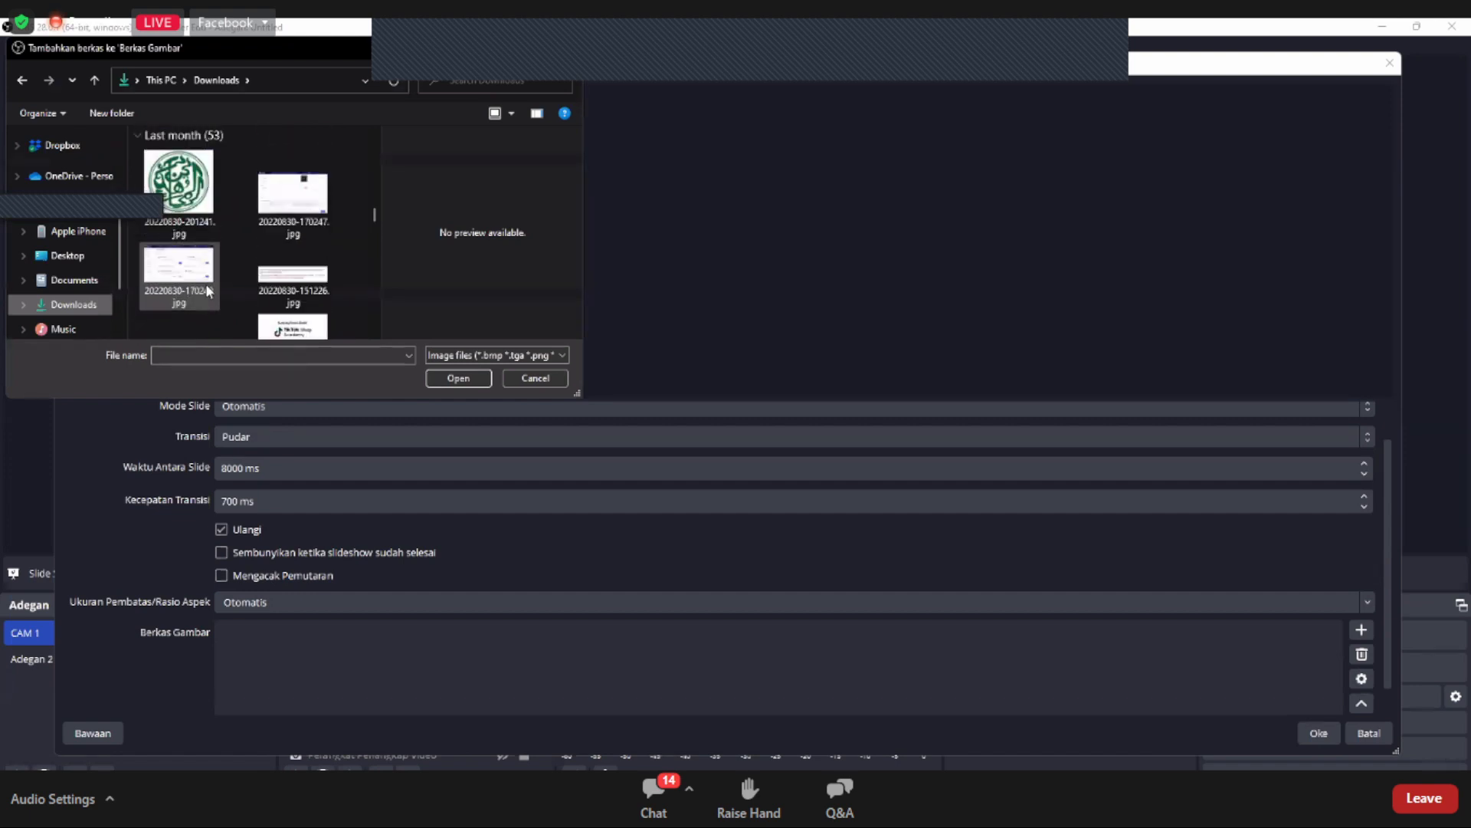
pyautogui.scroll(4, 207, 289)
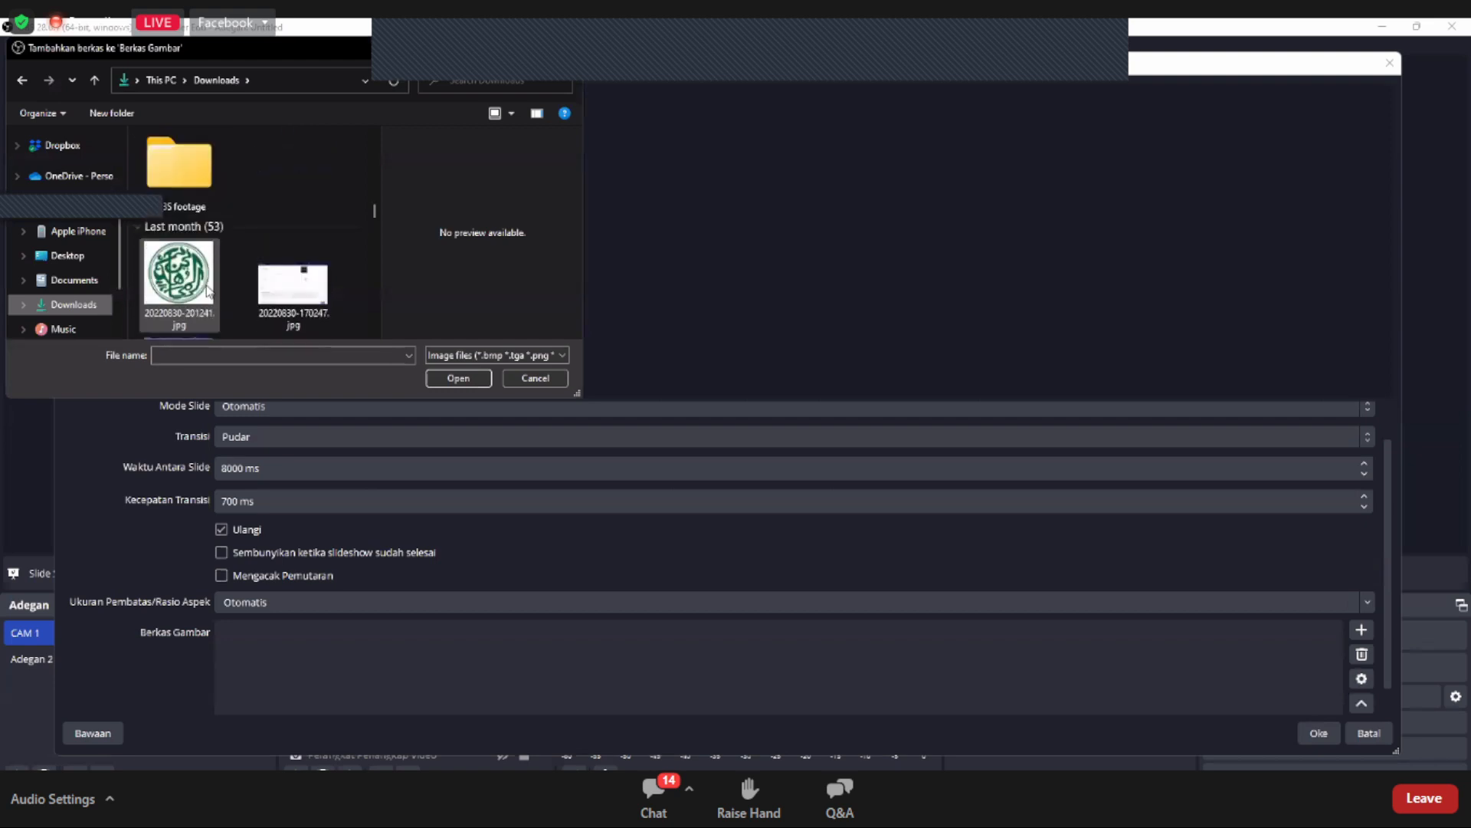
pyautogui.scroll(8, 207, 290)
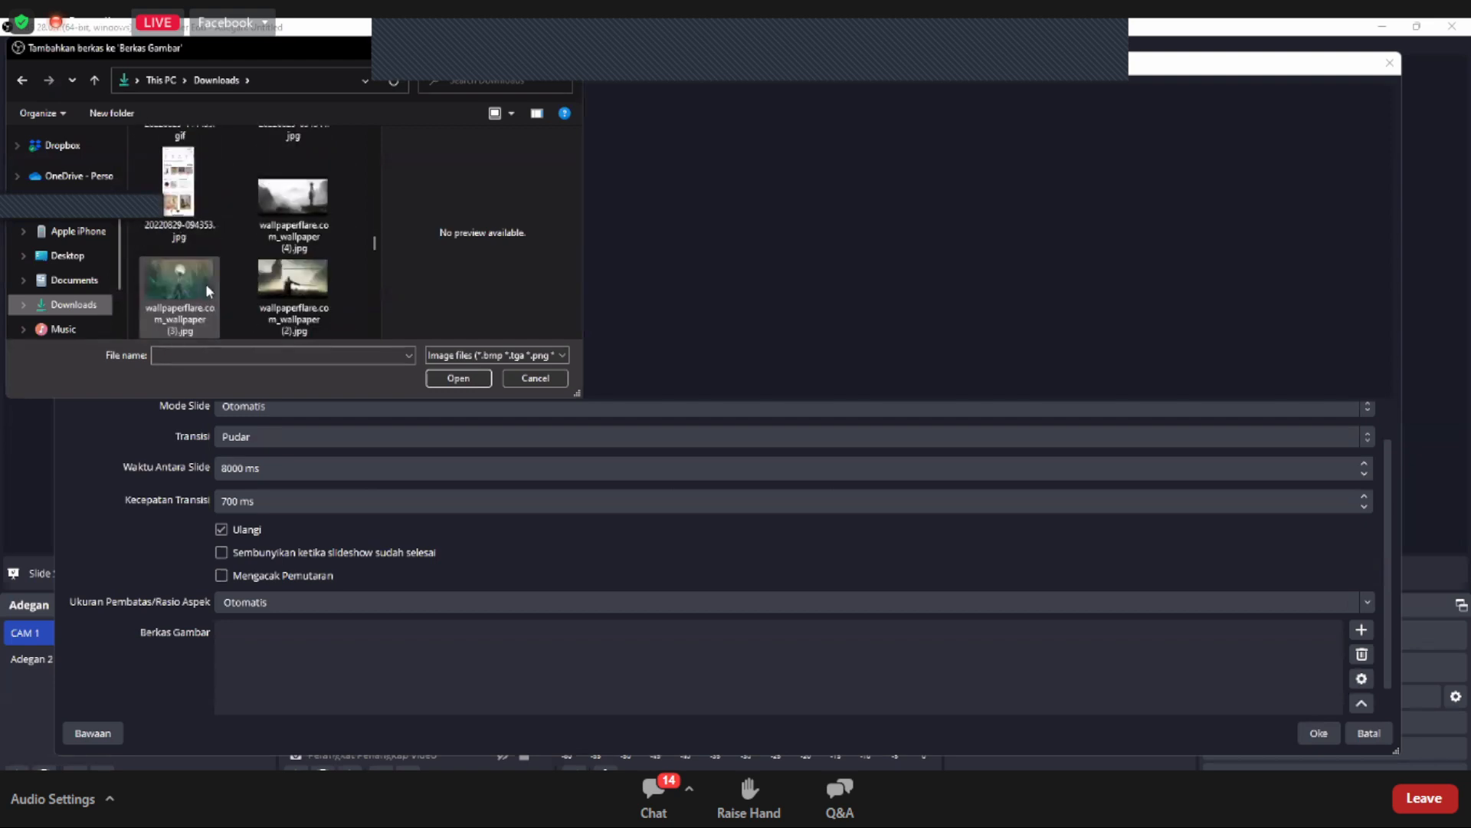
pyautogui.scroll(2, 206, 290)
pyautogui.scroll(-2, 243, 250)
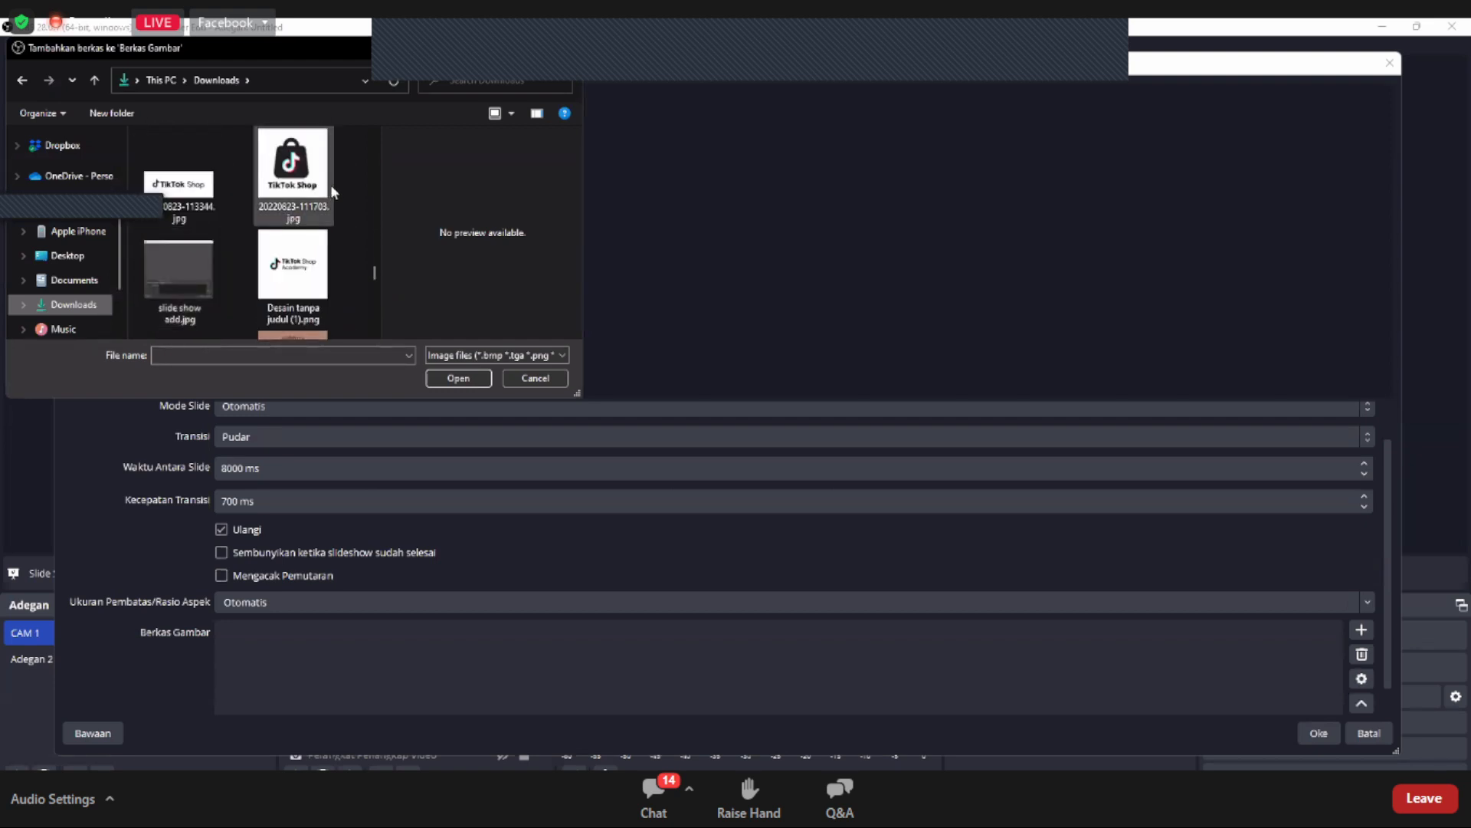
pyautogui.click(291, 186)
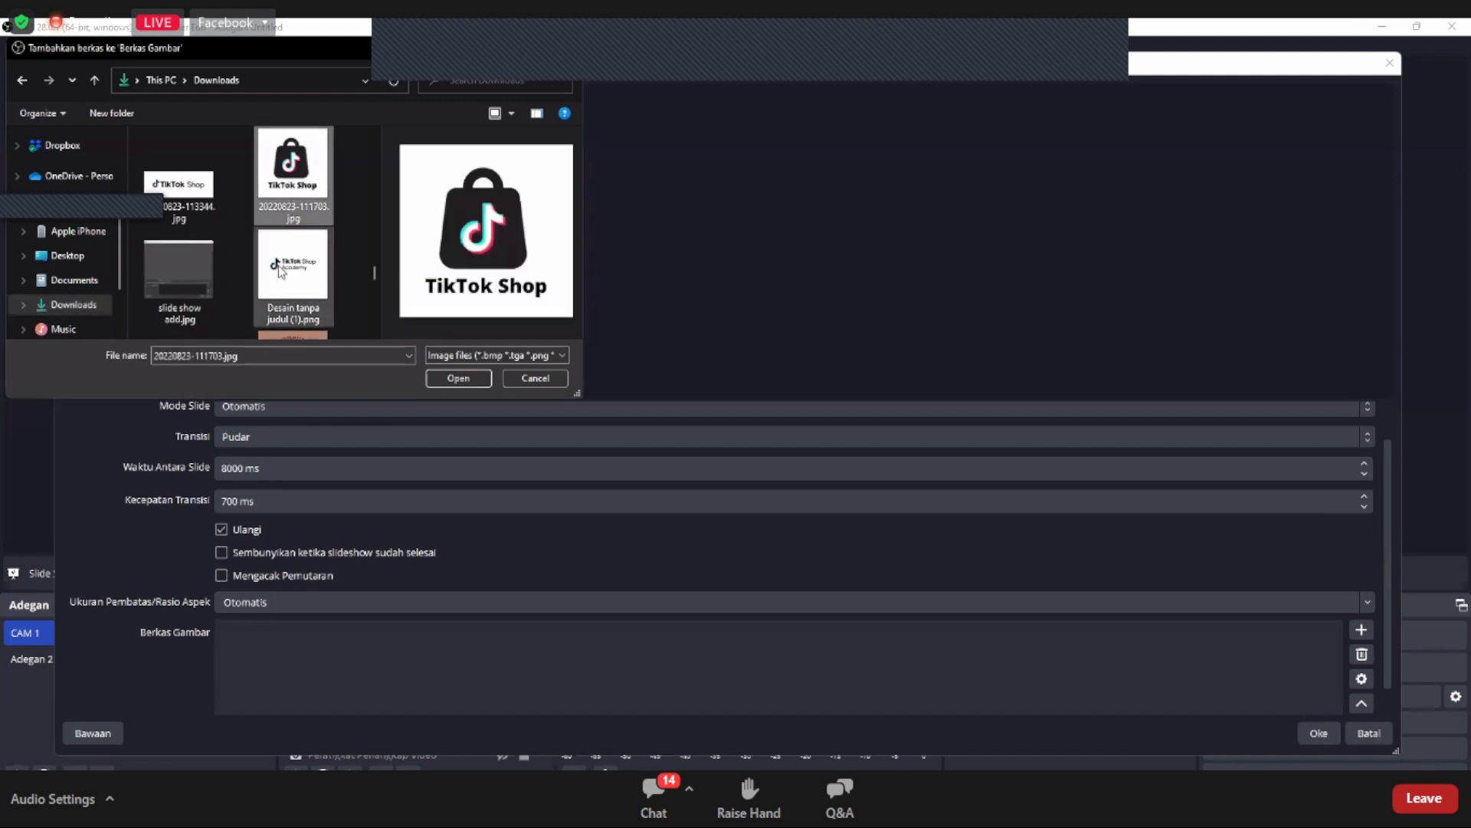
pyautogui.keyDown('ctrl'); pyautogui.click(280, 270); pyautogui.keyUp('ctrl')
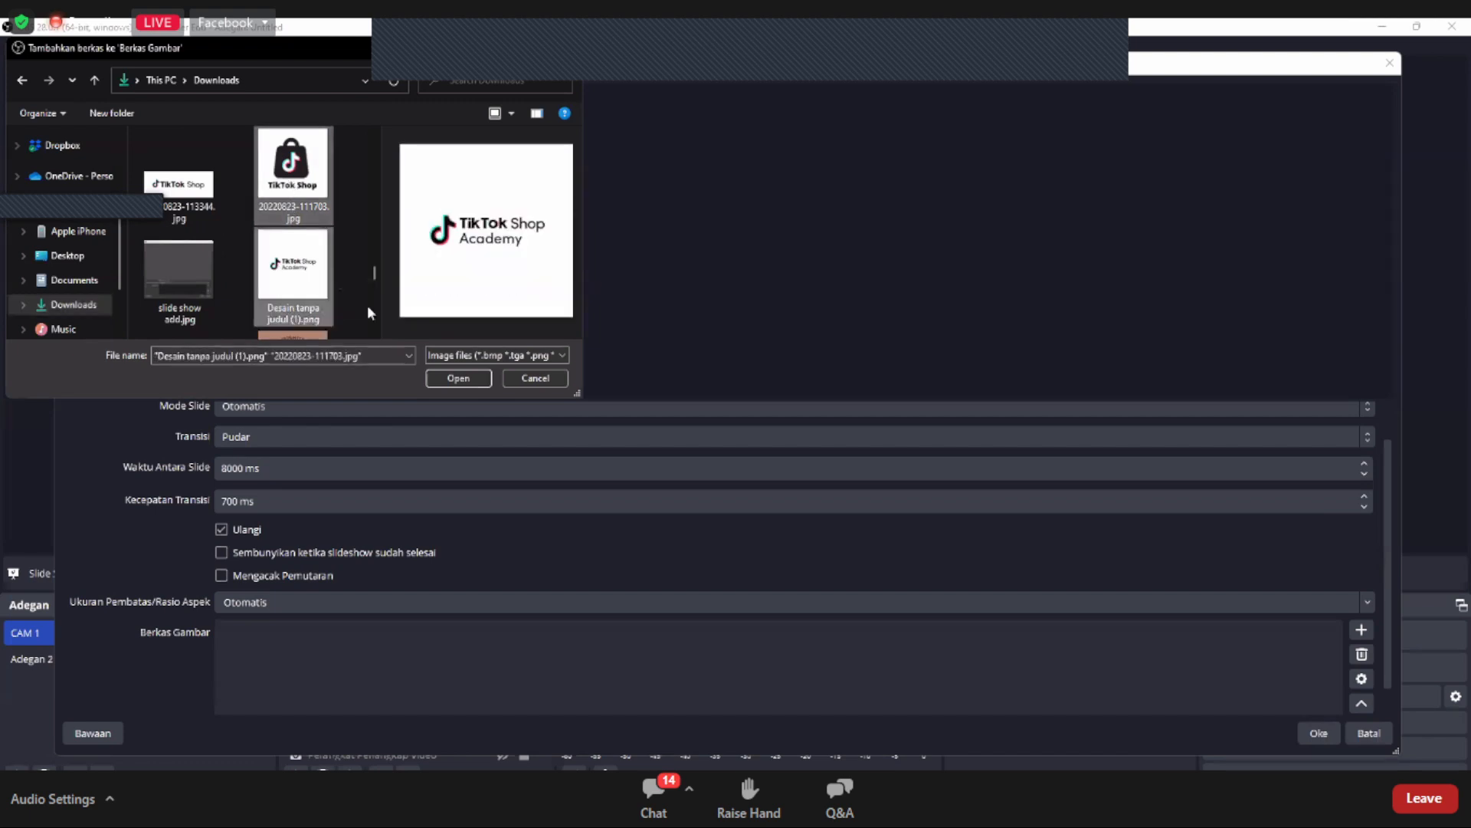
pyautogui.click(442, 375)
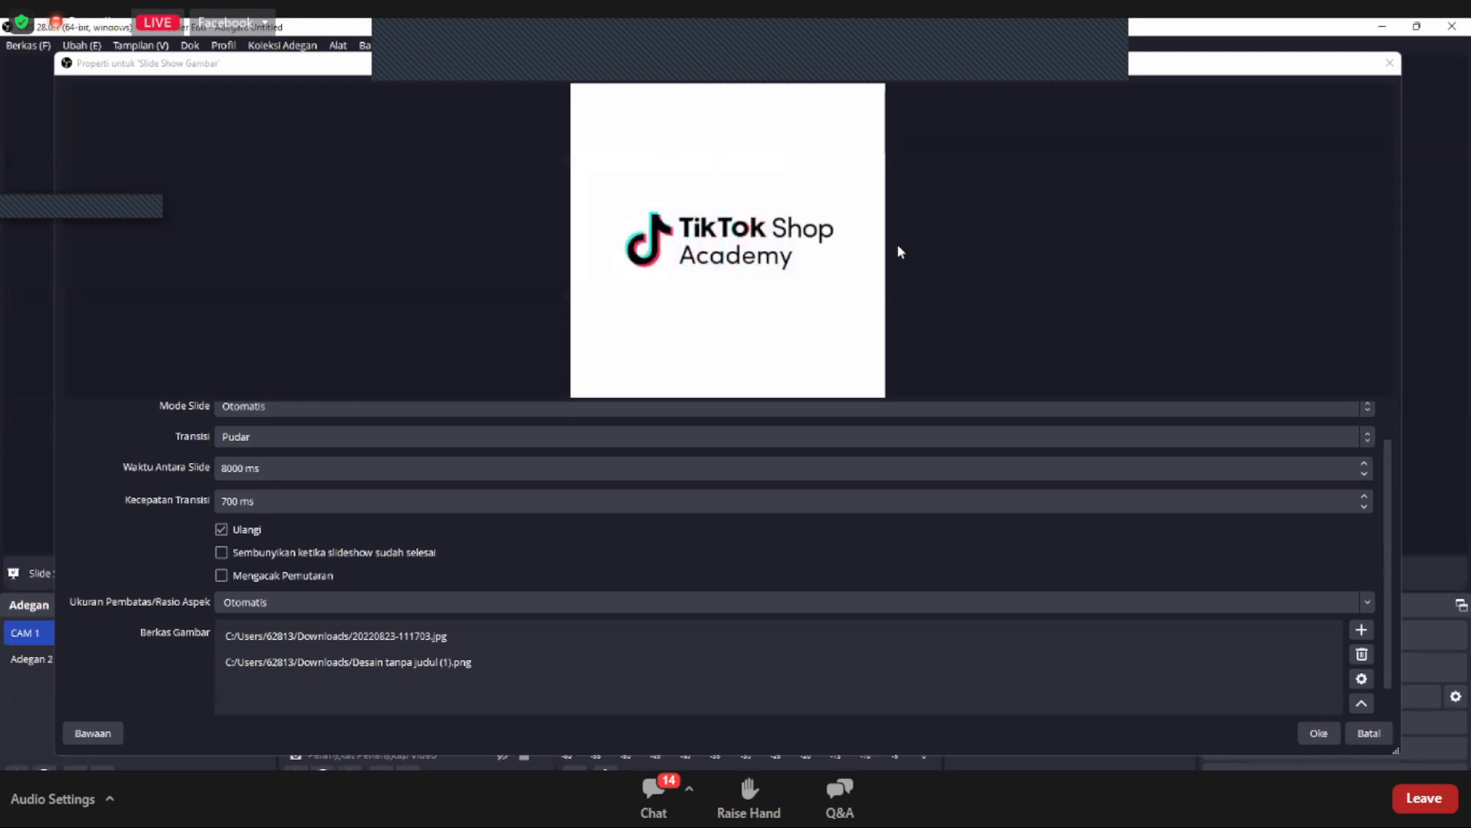
# Step: Set the slide show's slide mode to Manual, leaving the time between slides at 8000 ms
pyautogui.scroll(1, 545, 458)
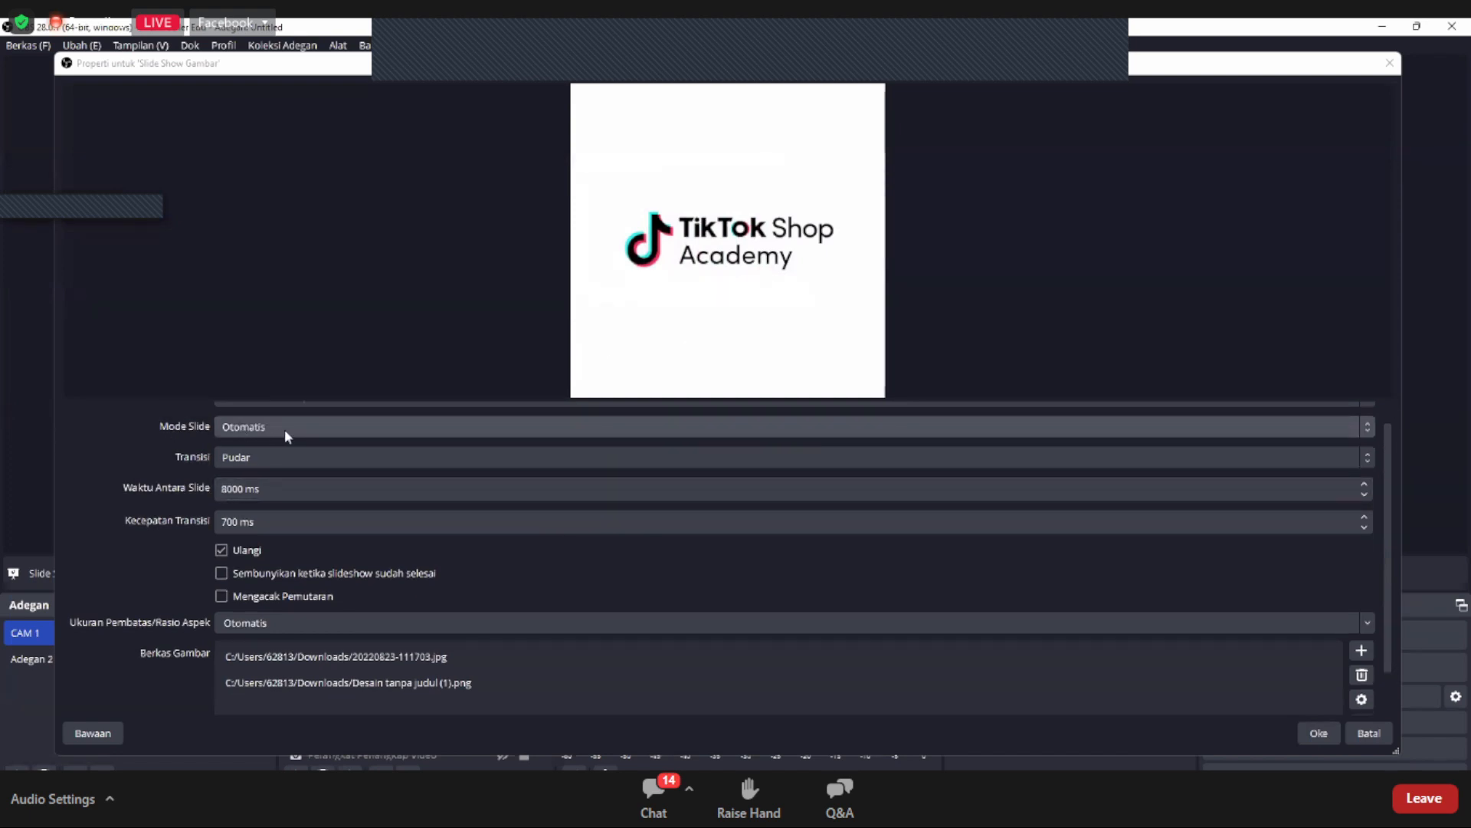
pyautogui.click(283, 429)
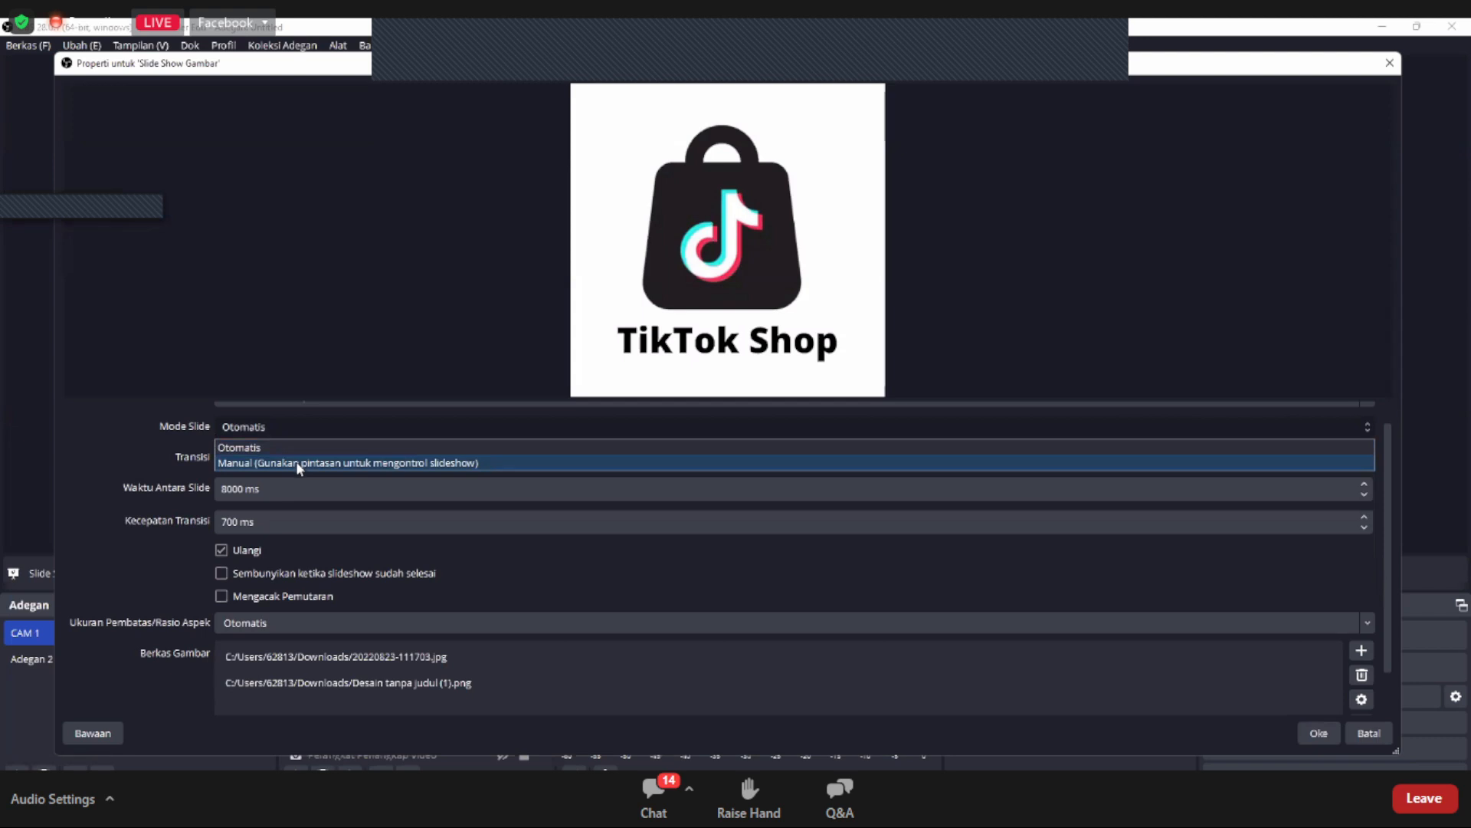
pyautogui.click(298, 463)
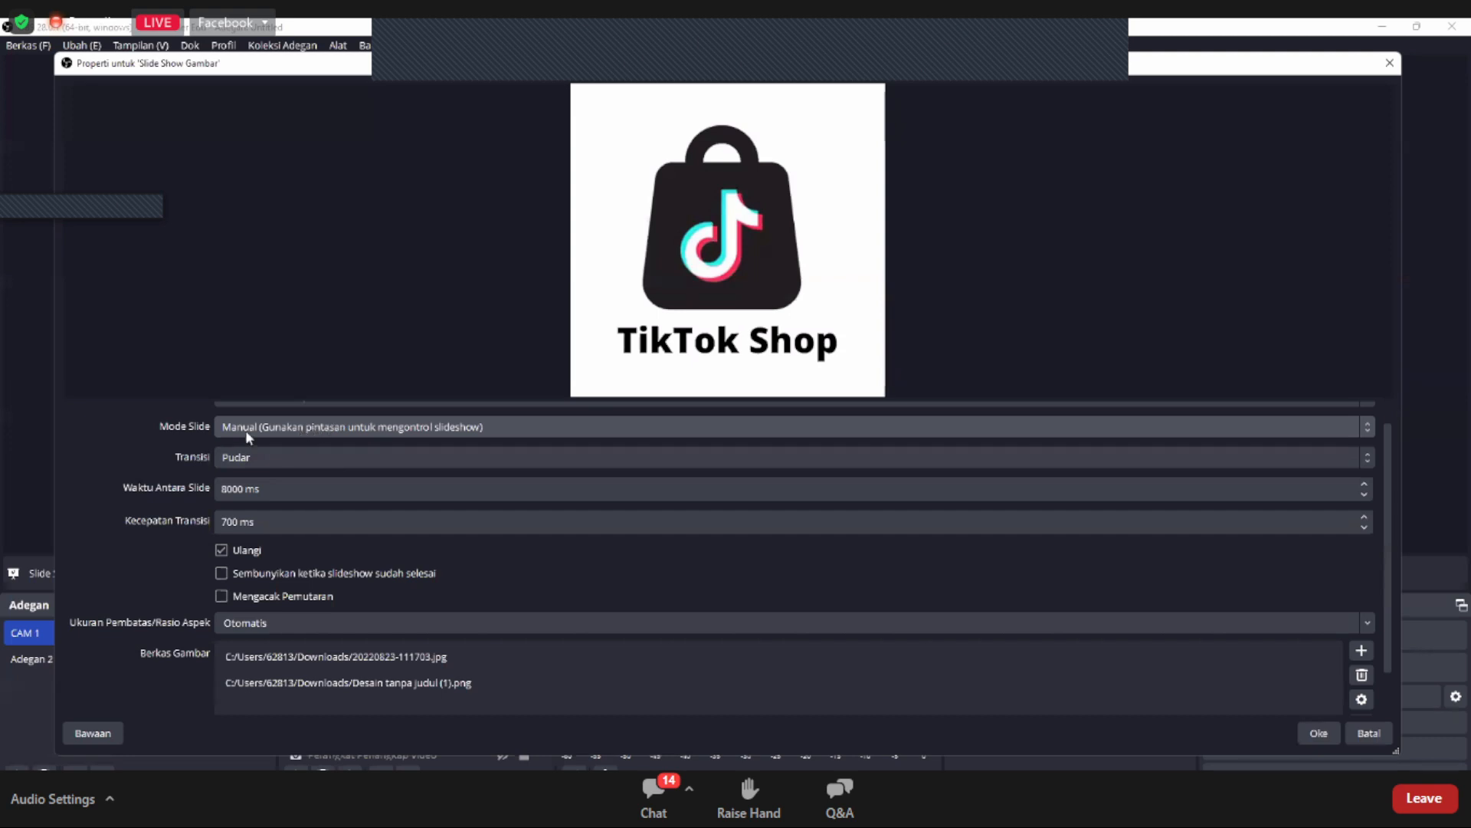
pyautogui.click(564, 496)
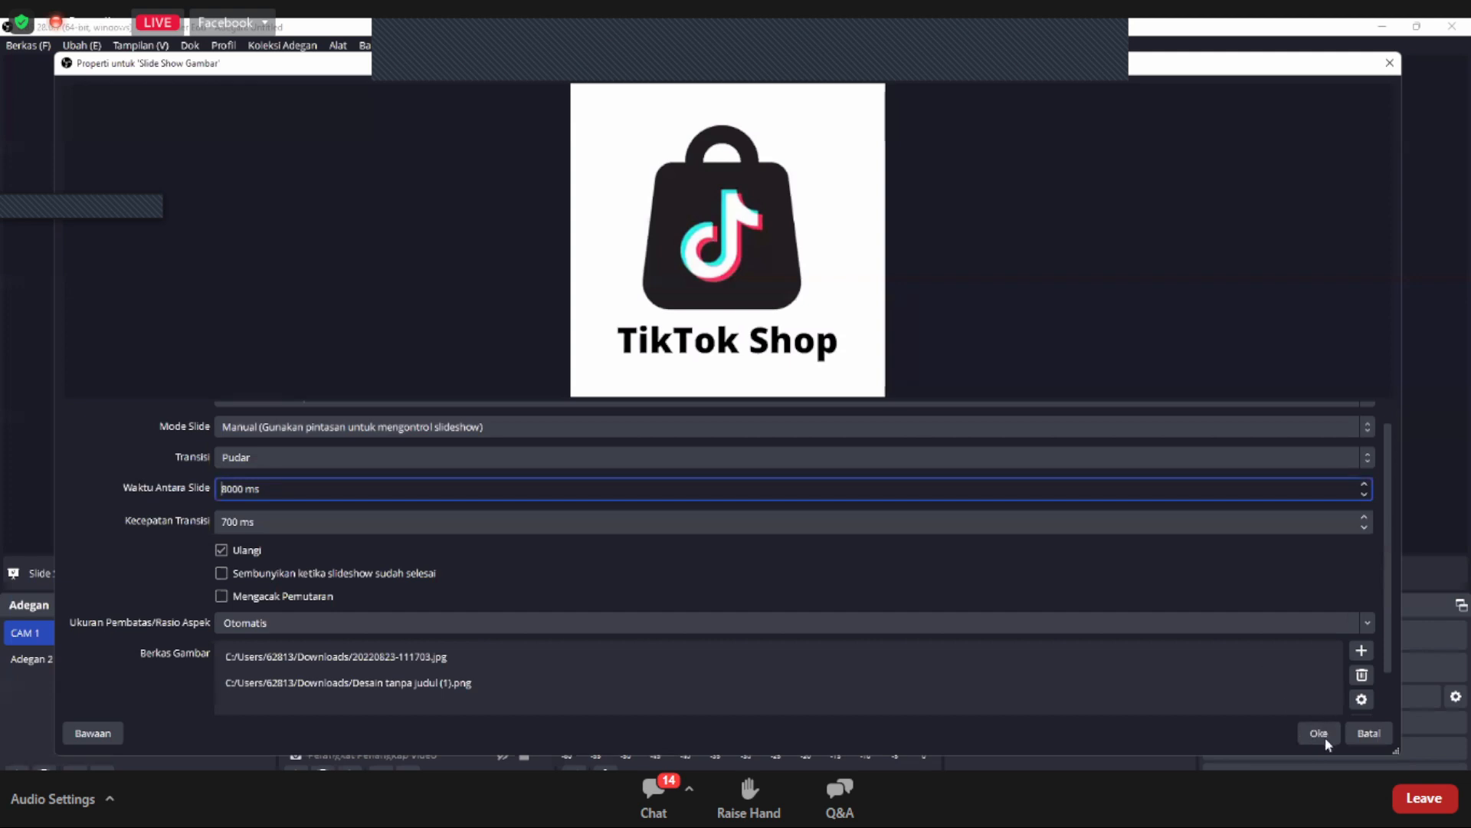
pyautogui.click(1133, 557)
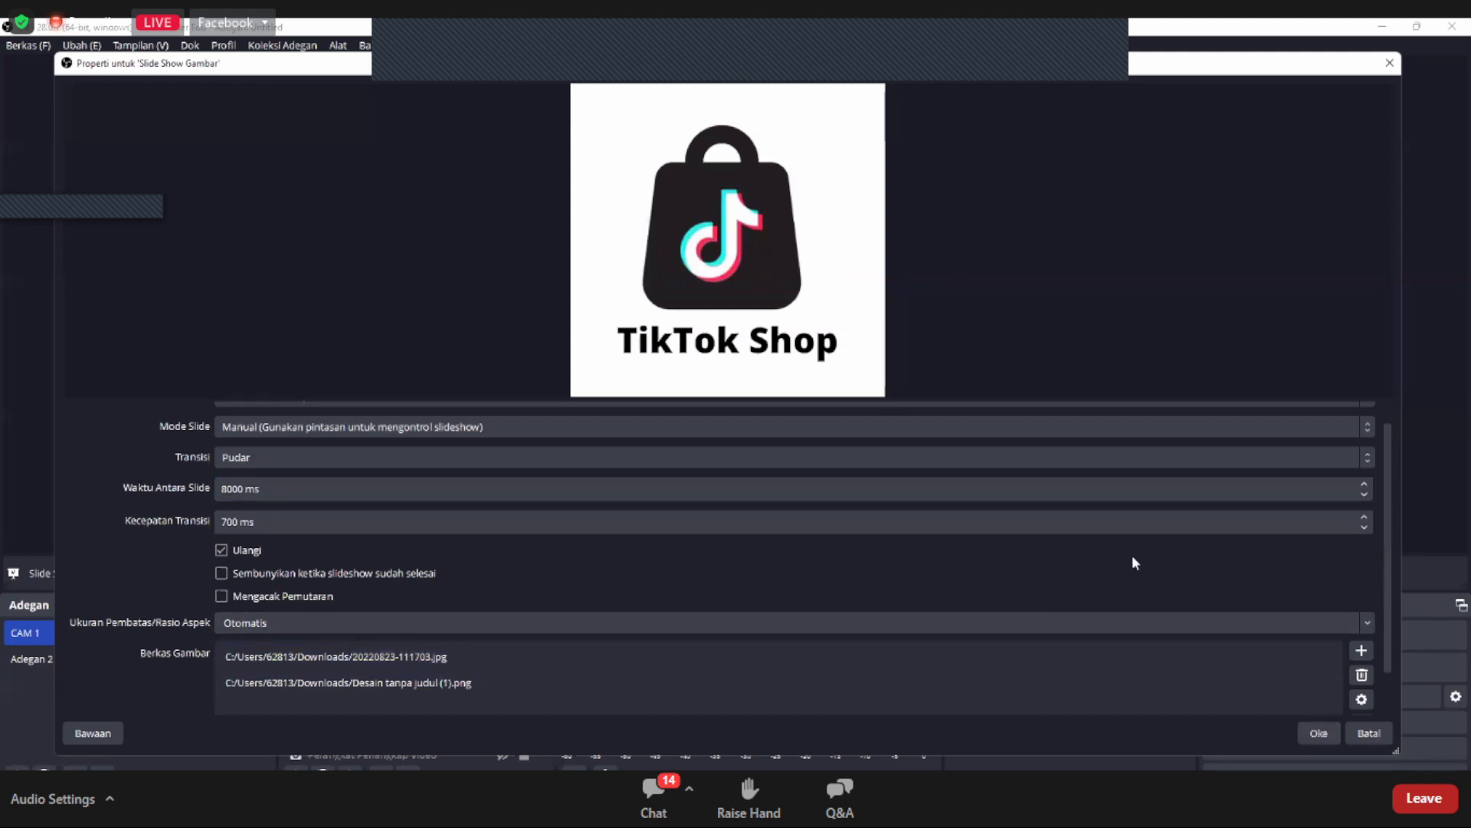
# Step: Accept the slide show properties and place its image on the canvas above the webcam, to the right of the promotional video
pyautogui.click(1312, 731)
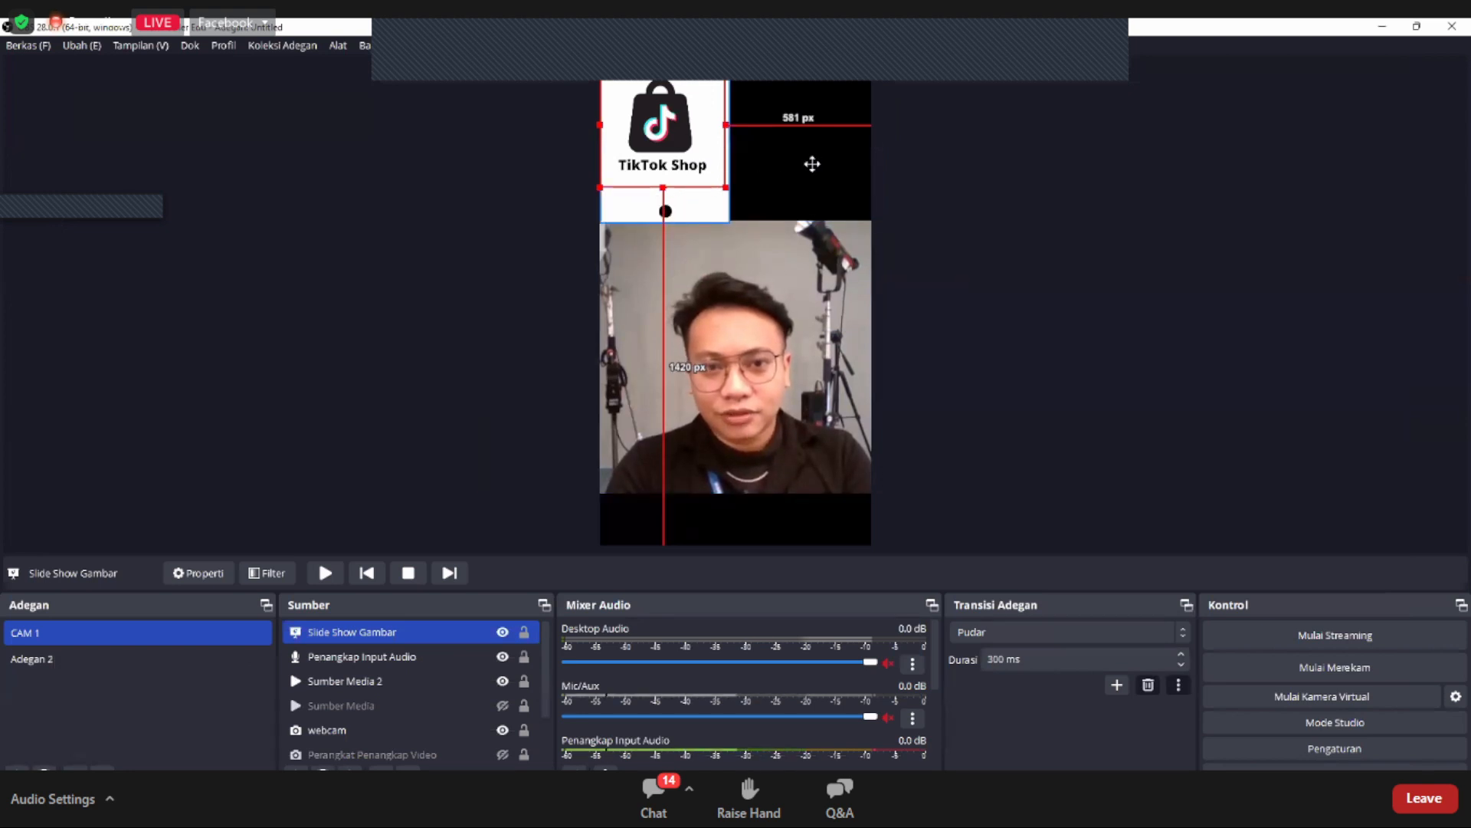
pyautogui.moveTo(812, 163); pyautogui.dragTo(835, 172)
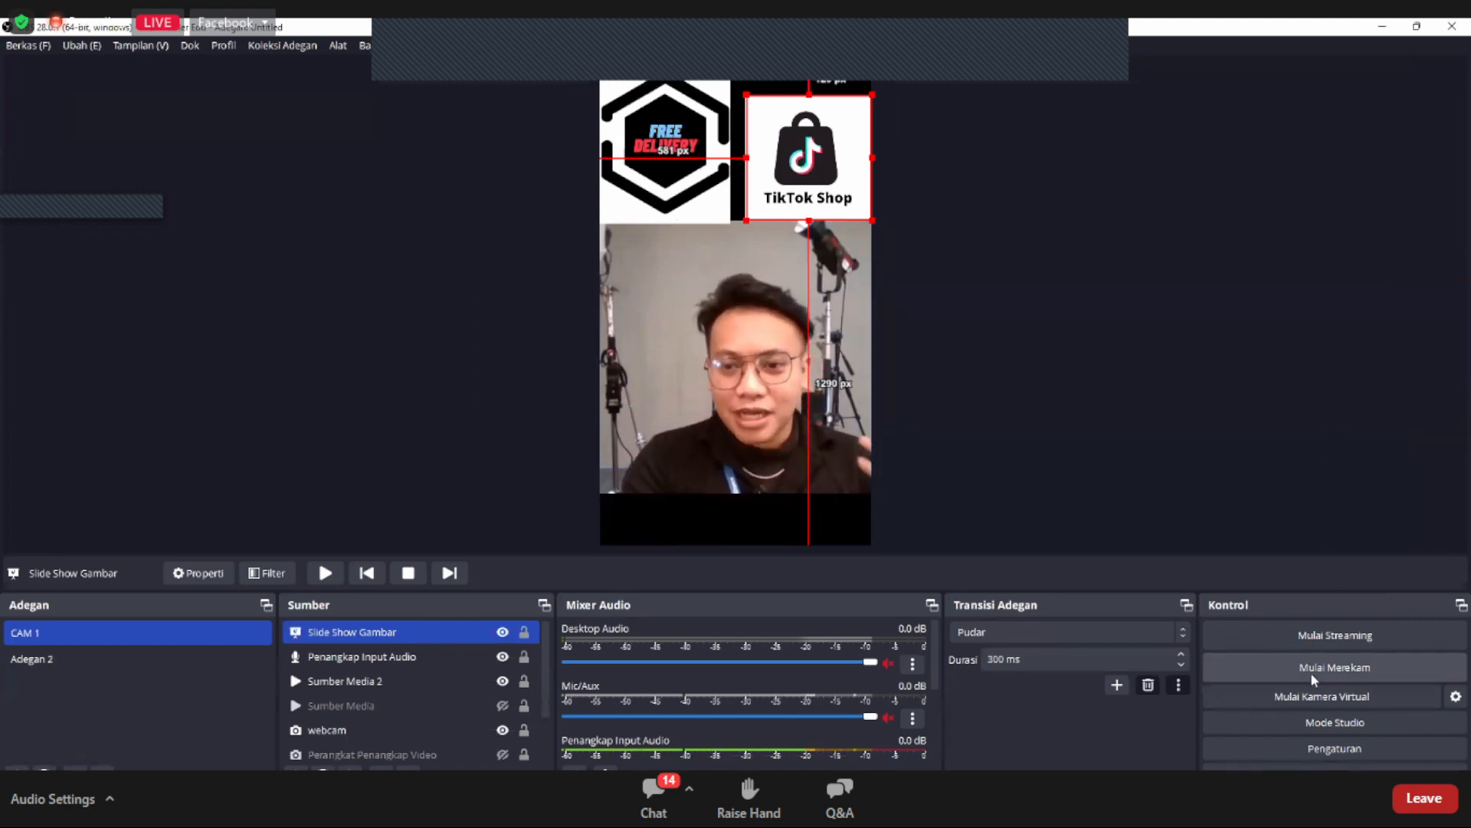
# Step: Assign the Right arrow as the shortcut for Slide Berikutnya (next slide) of the Slide Show Gambar source
pyautogui.click(1326, 746)
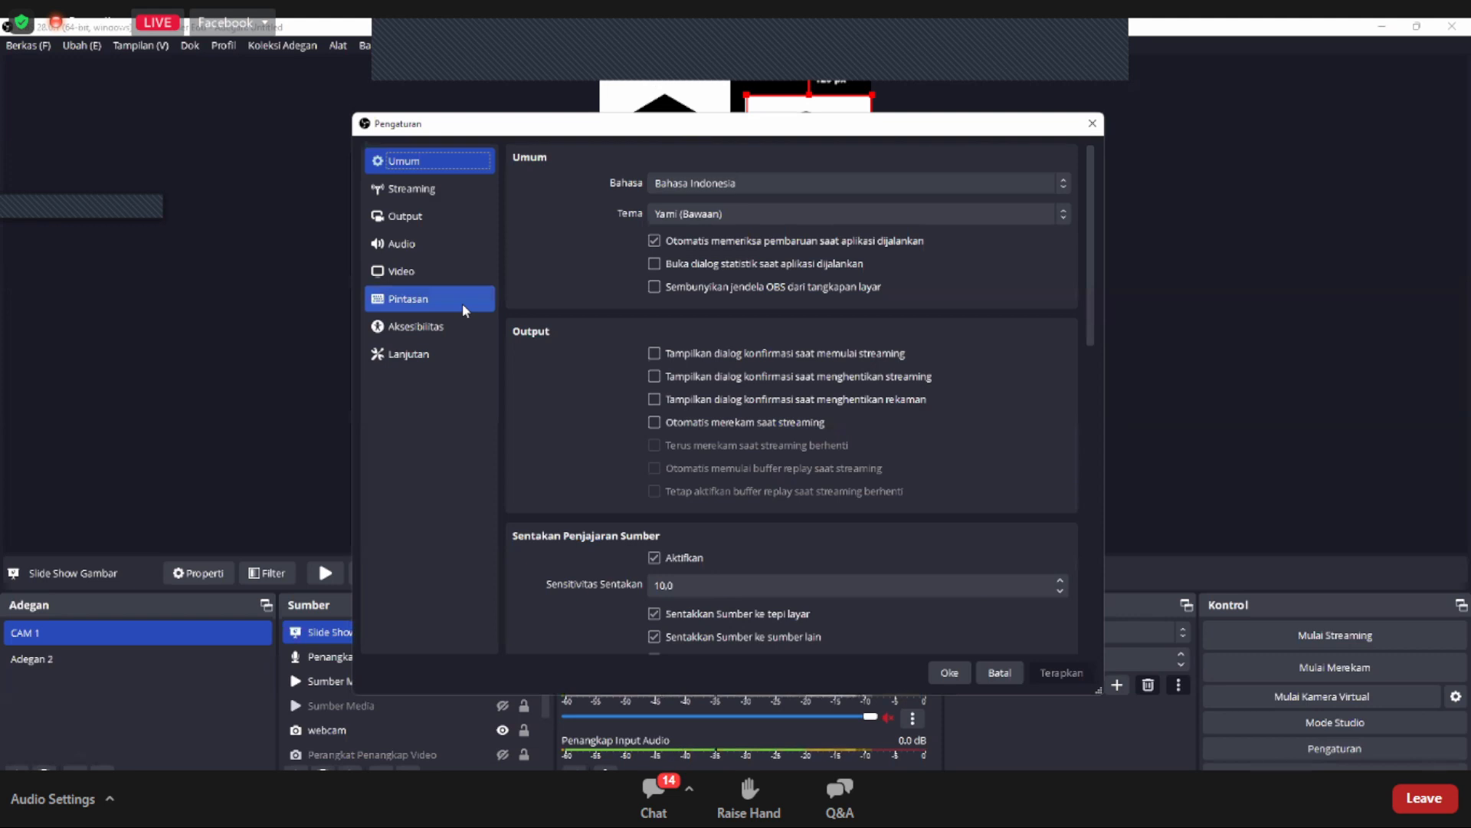
pyautogui.click(462, 302)
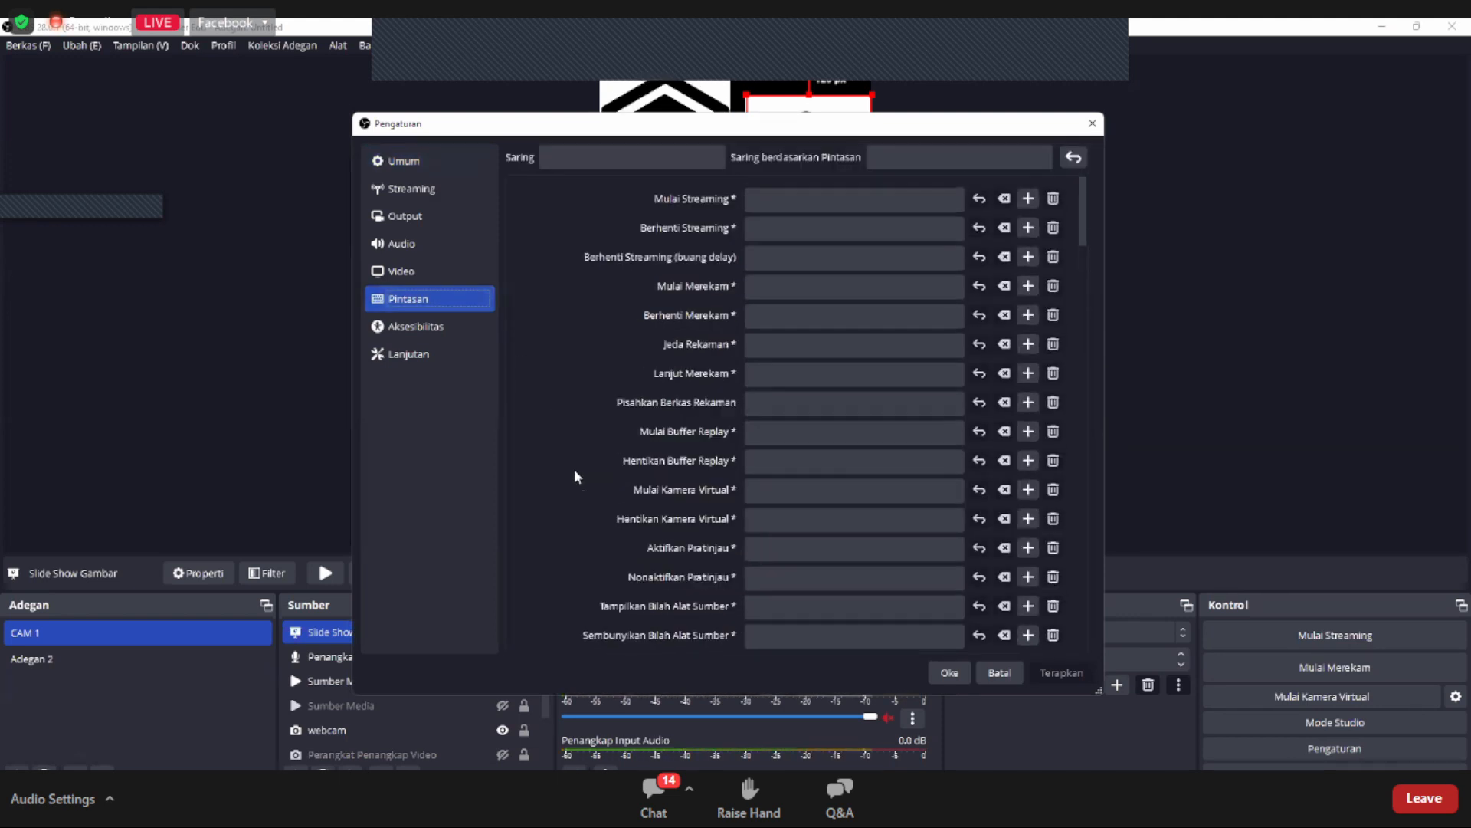
pyautogui.scroll(-10, 575, 473)
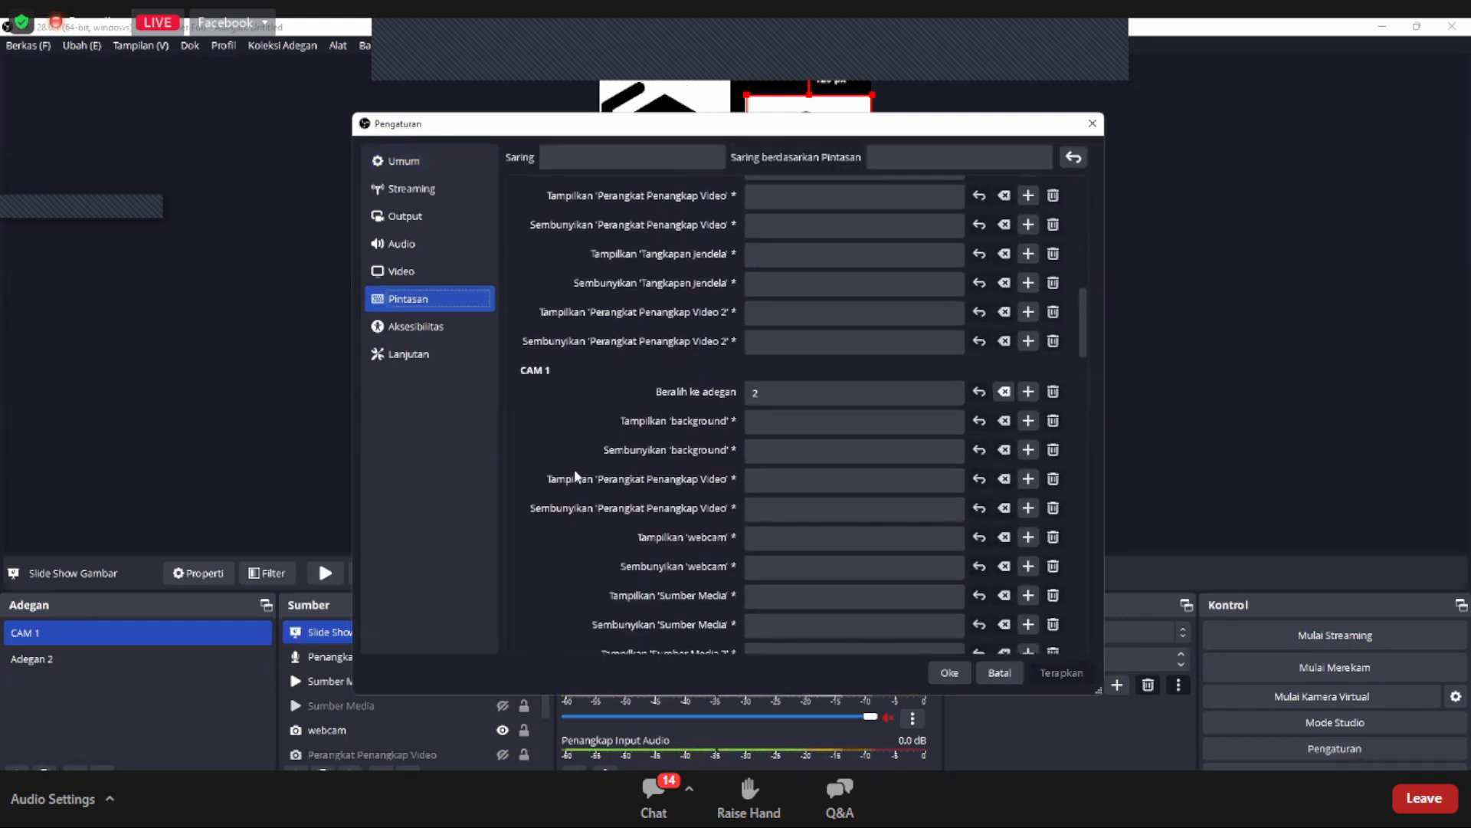
pyautogui.scroll(-5, 576, 477)
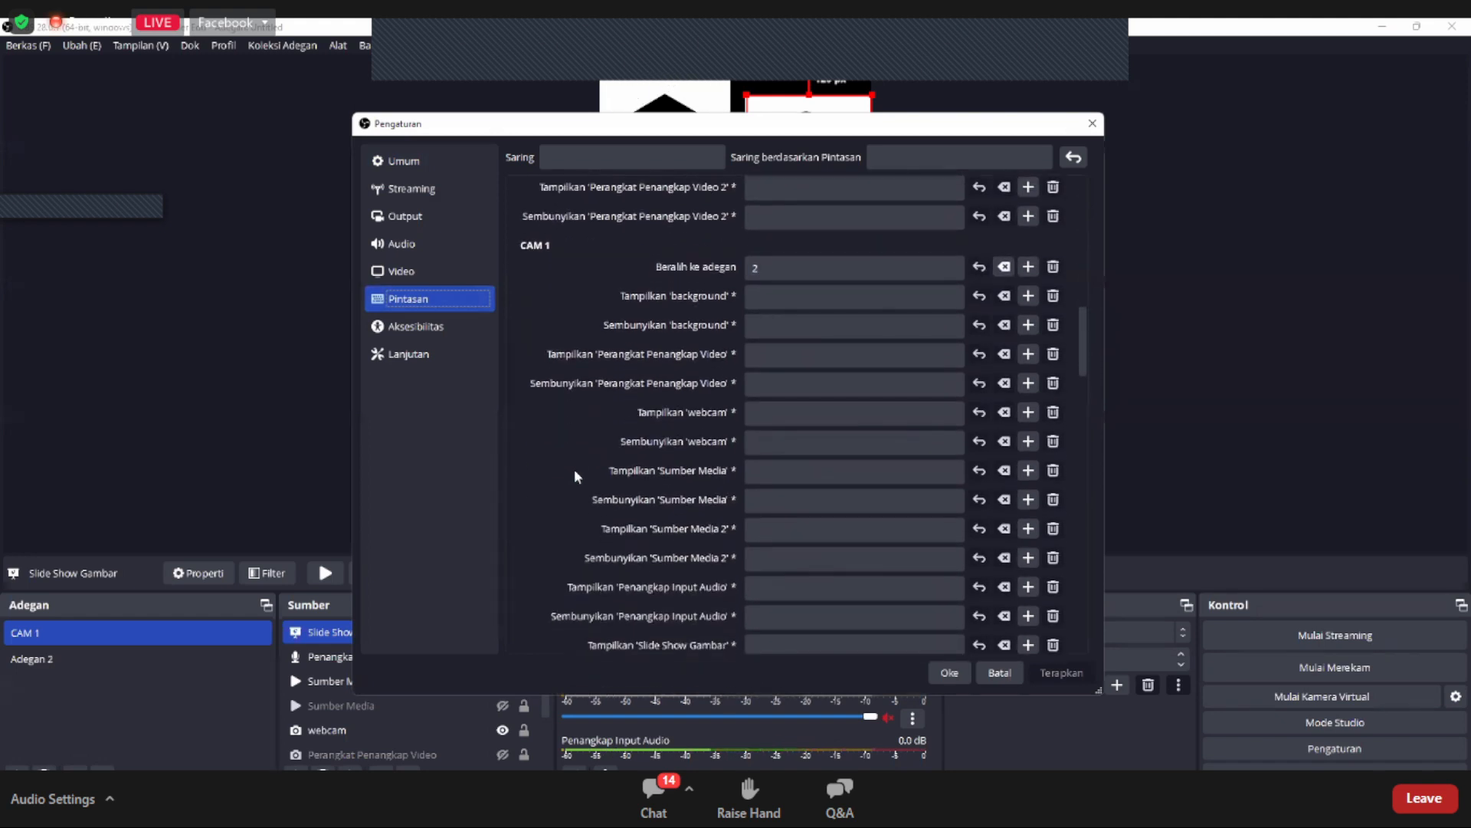
pyautogui.scroll(-5, 573, 469)
pyautogui.scroll(8, 573, 469)
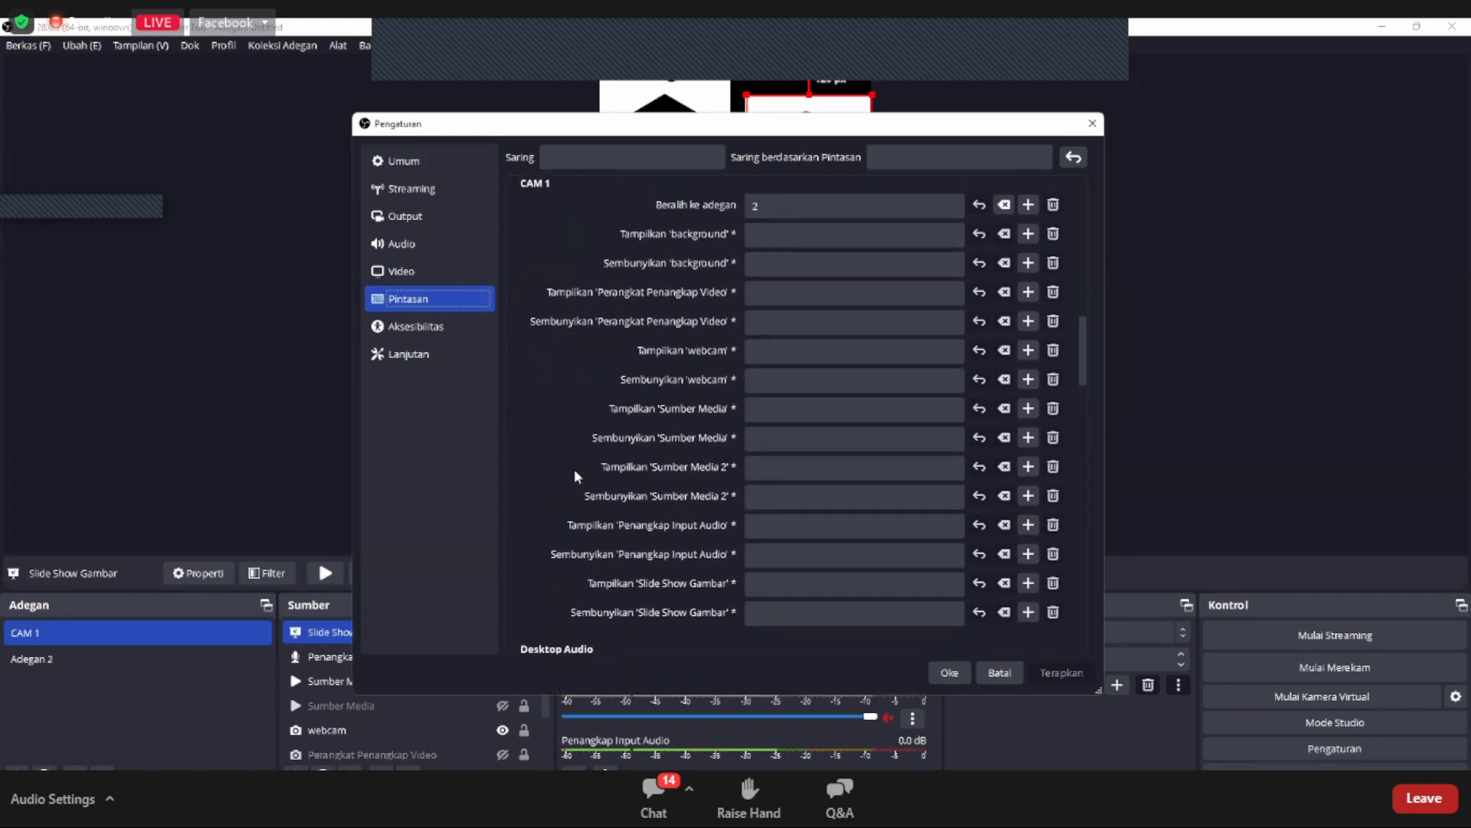
pyautogui.scroll(-6, 575, 473)
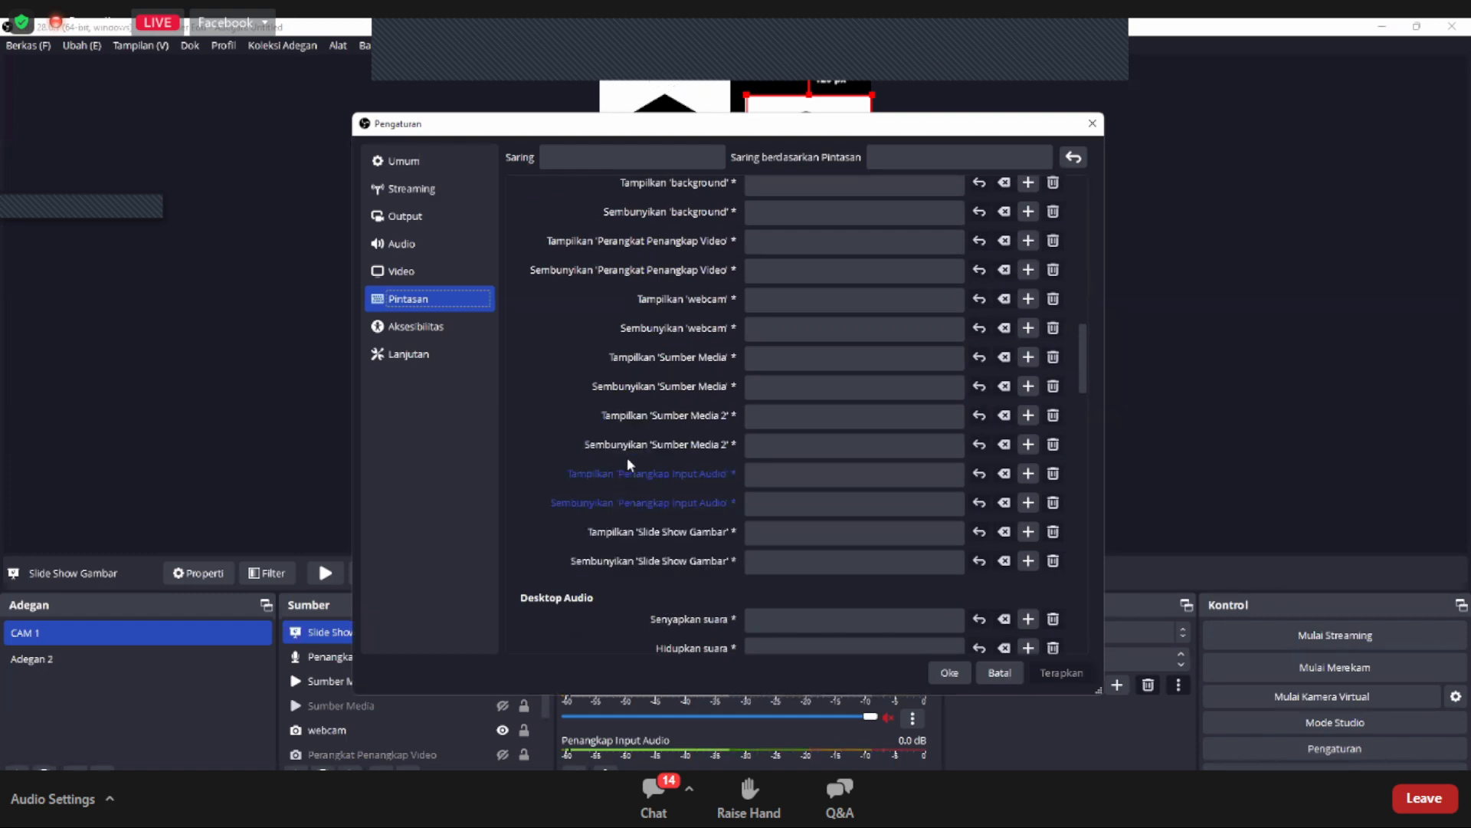
pyautogui.scroll(-1, 627, 457)
pyautogui.scroll(2, 626, 457)
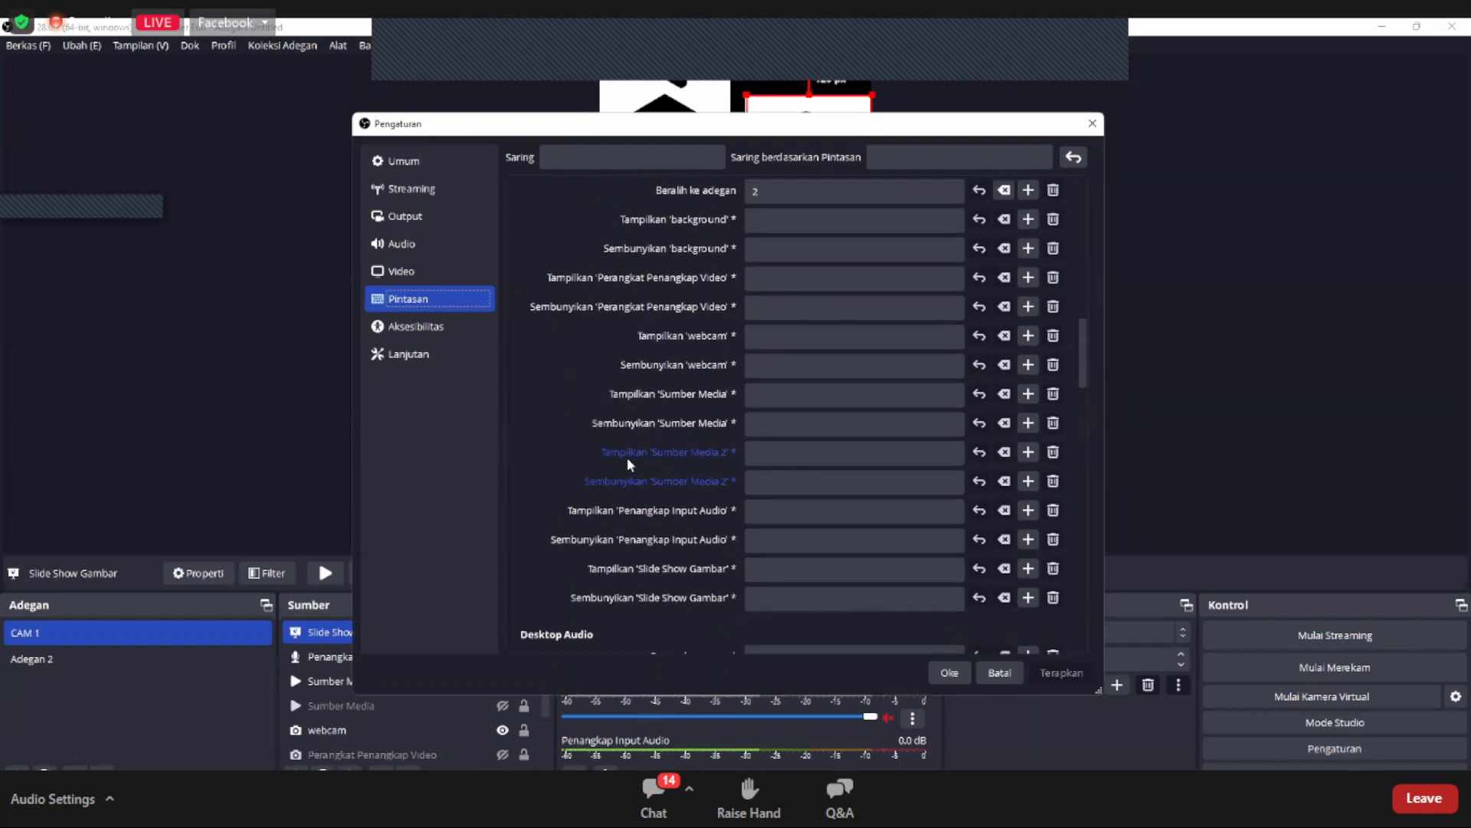
pyautogui.scroll(2, 627, 458)
pyautogui.scroll(-2, 627, 458)
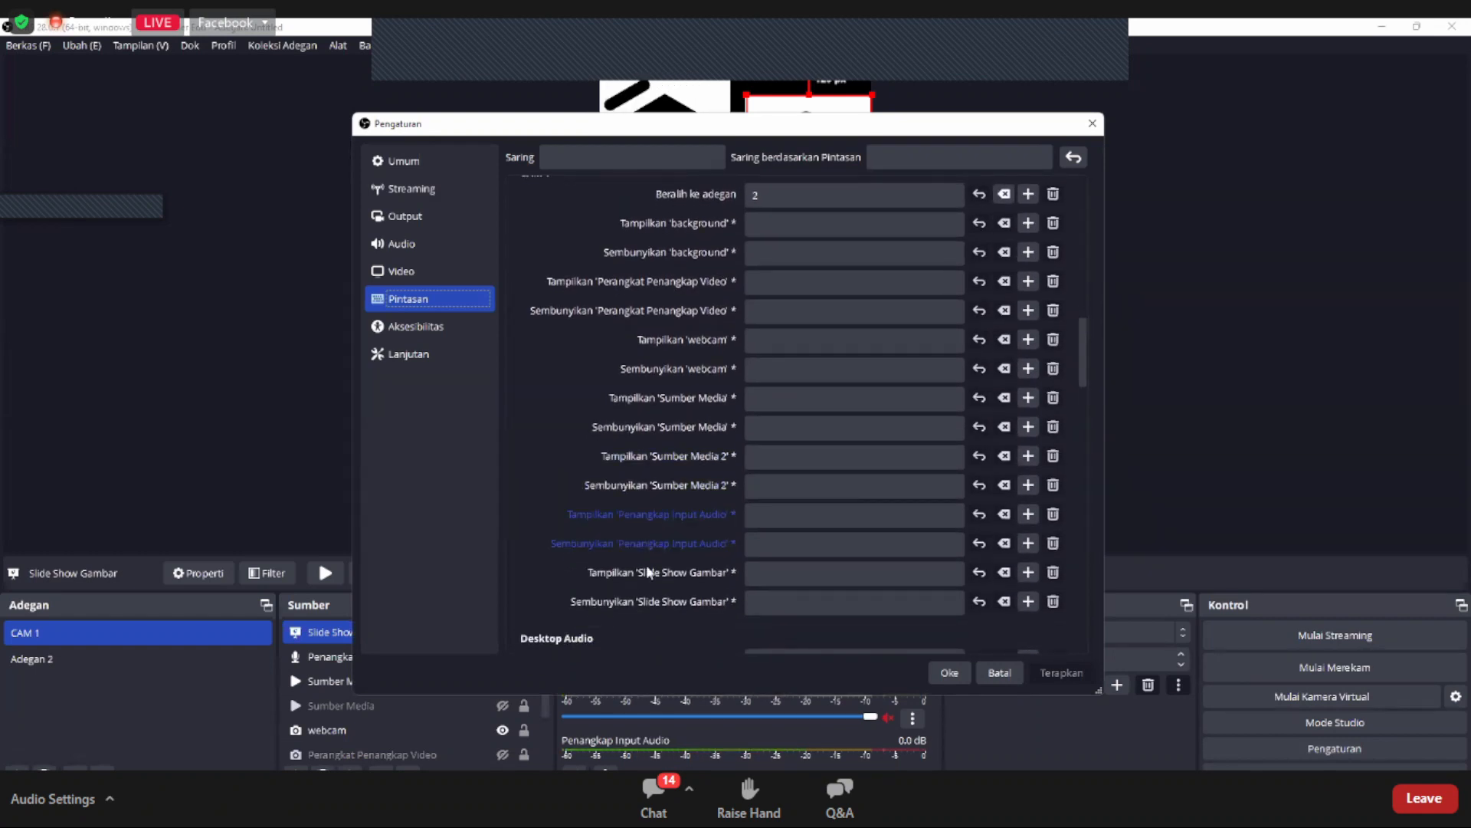
pyautogui.scroll(-2, 646, 564)
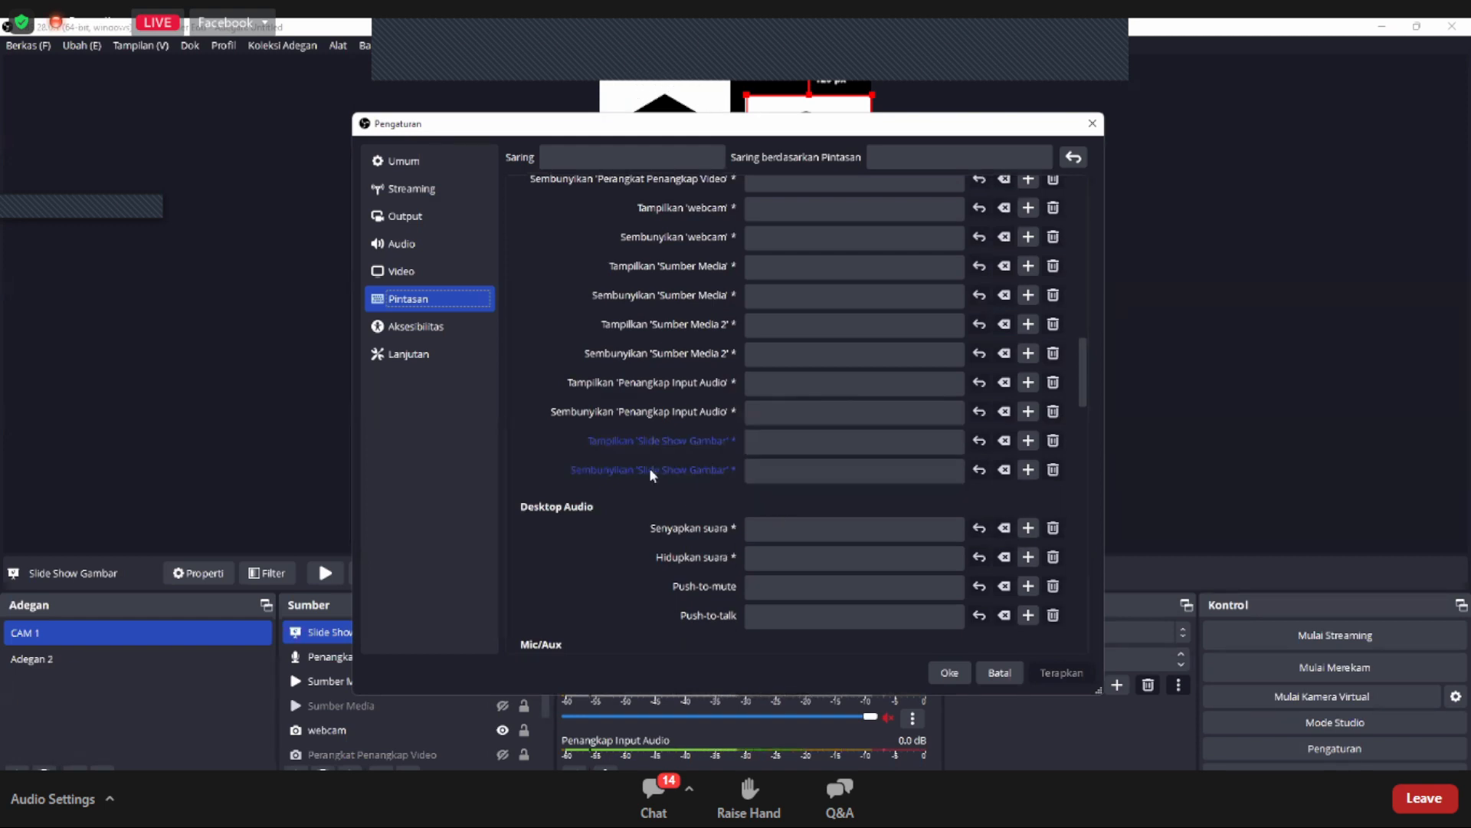
pyautogui.scroll(-10, 650, 467)
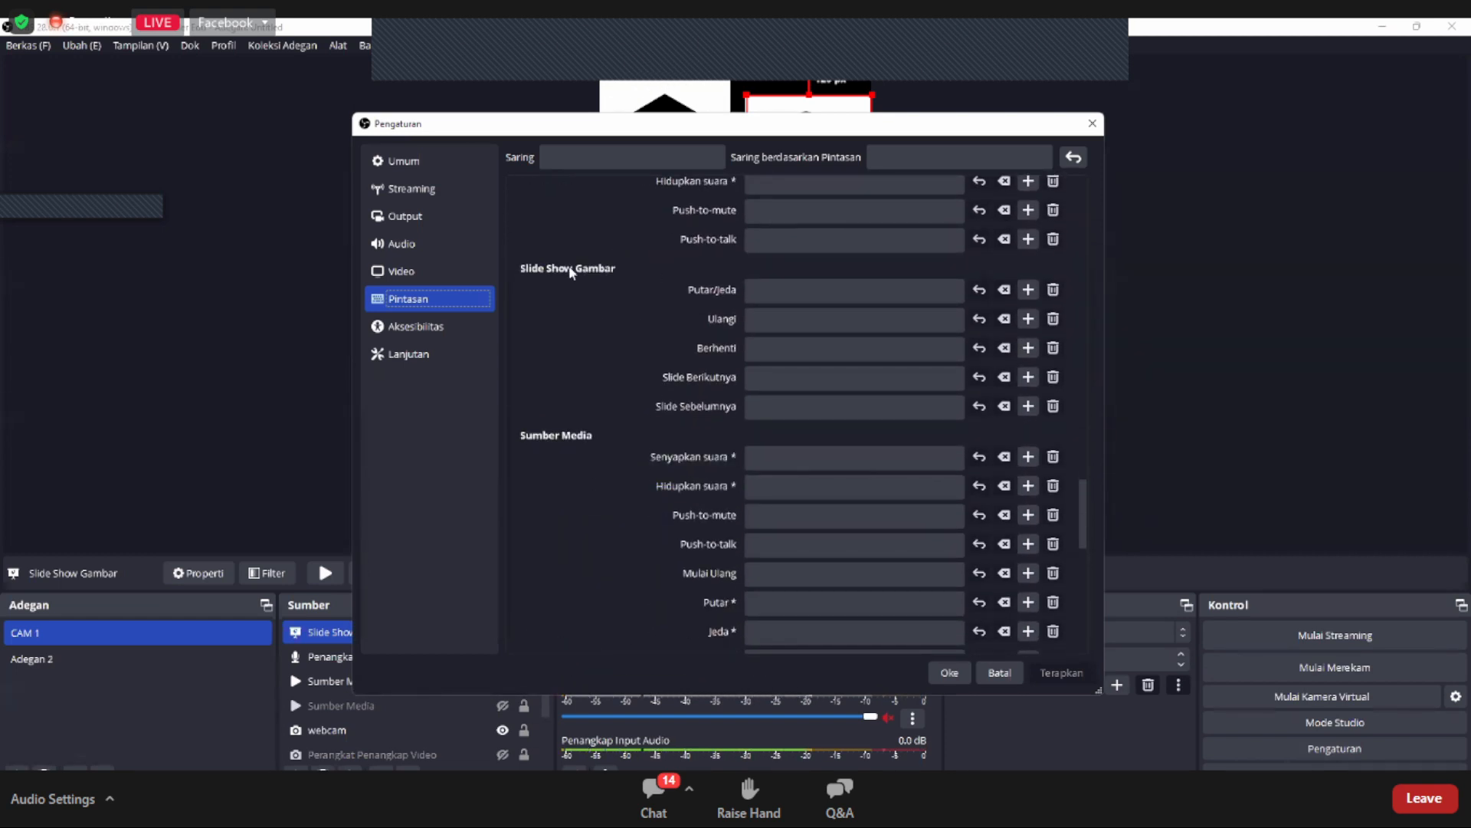
pyautogui.click(794, 376)
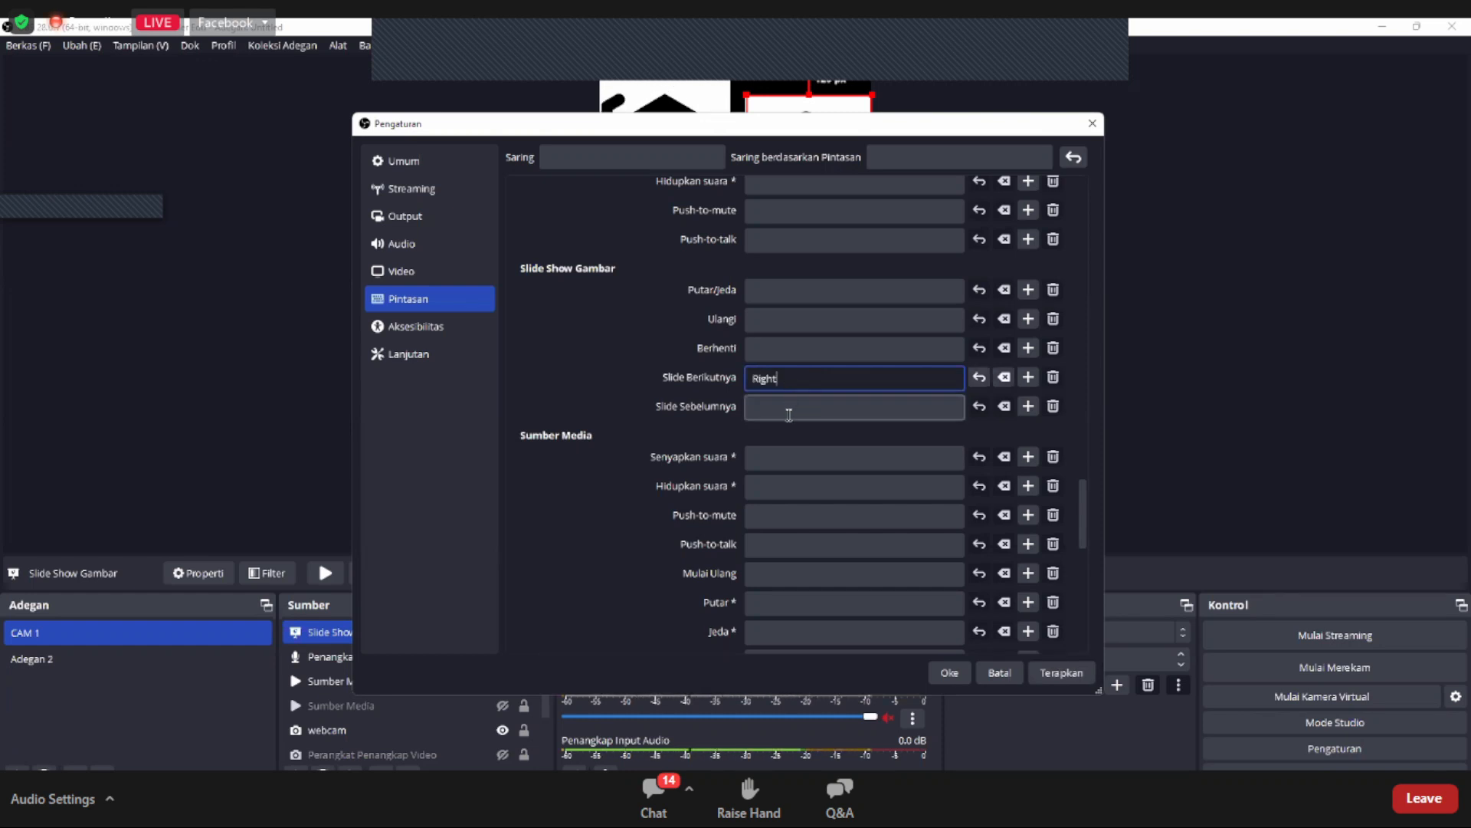
# Step: Assign the Left arrow as the shortcut for Slide Sebelumnya (previous slide) of Slide Show Gambar and save the settings
pyautogui.click(789, 413)
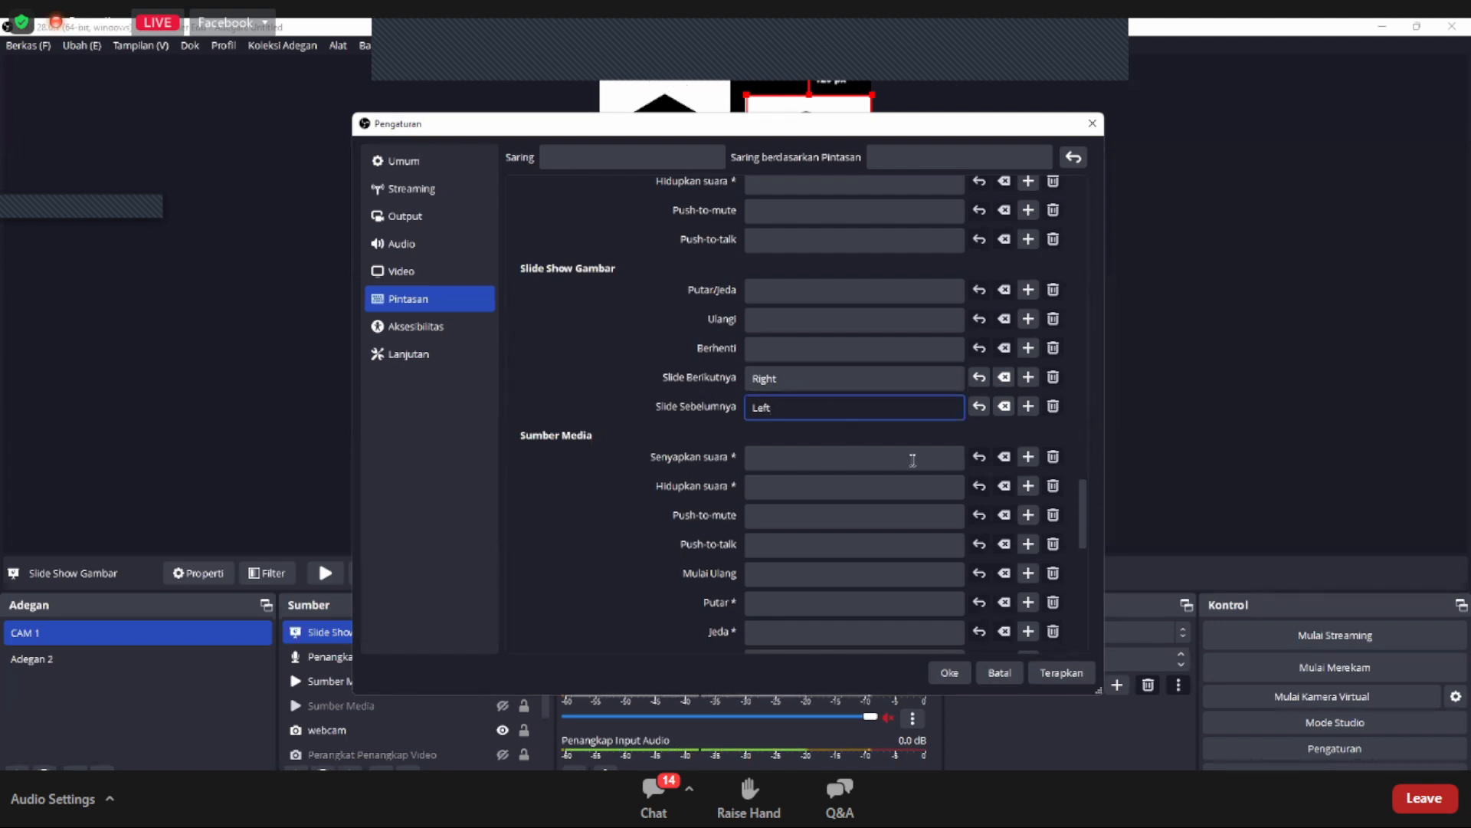
pyautogui.click(1059, 680)
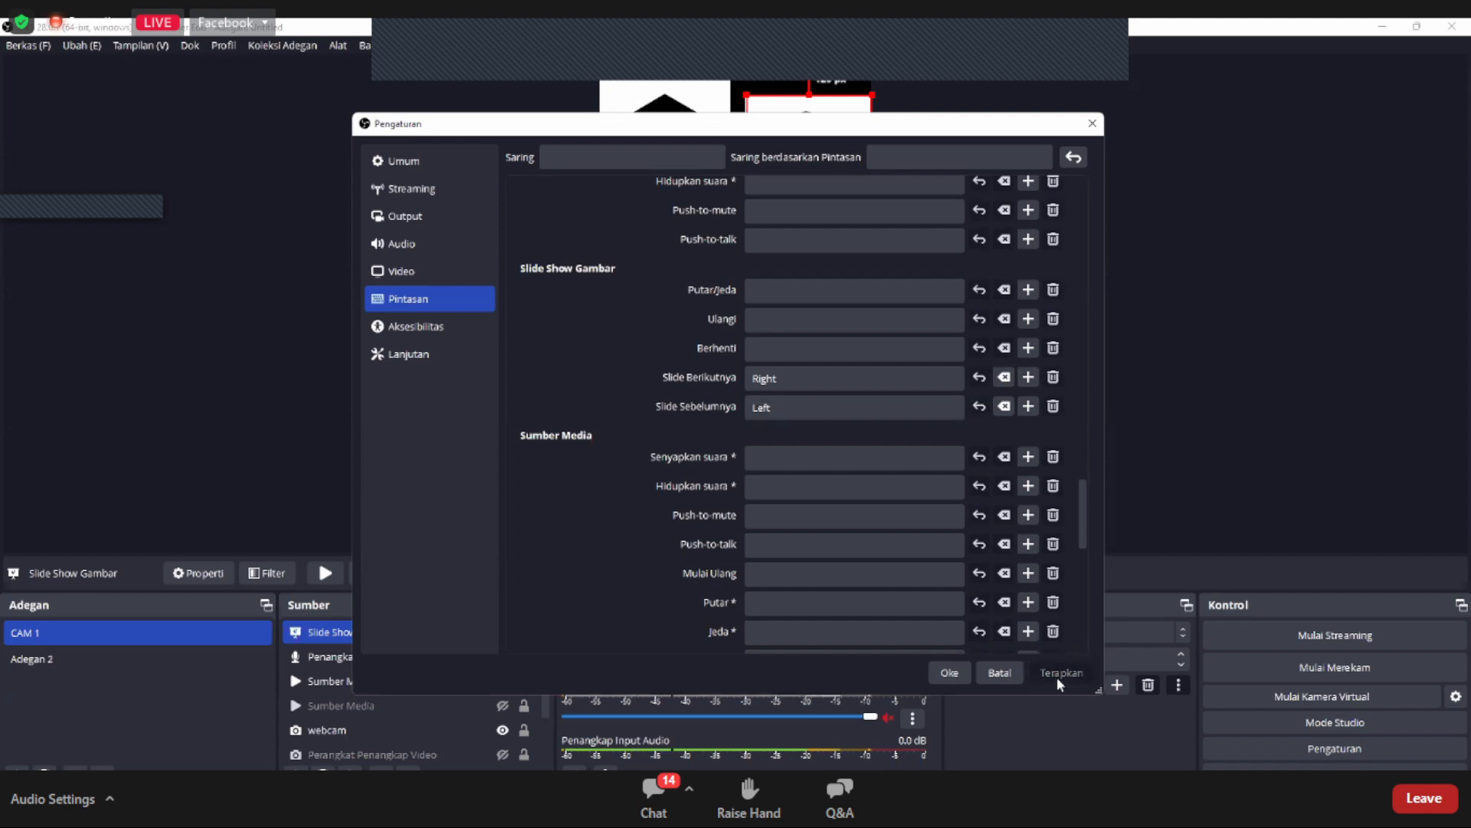
pyautogui.click(948, 673)
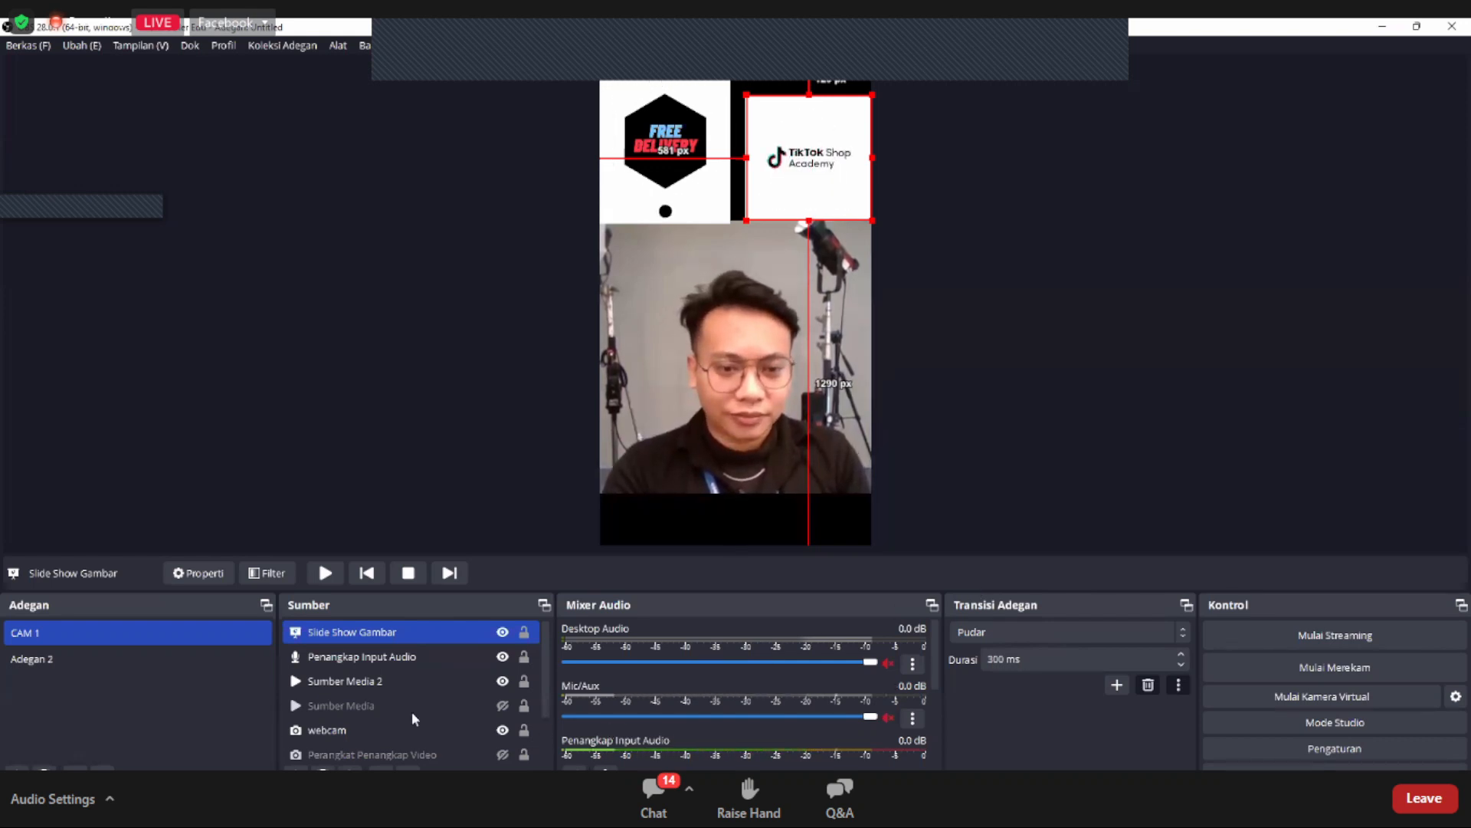
# Step: Set the streaming service to Sesuaikan... (custom) with blank server and stream key fields, and save the settings
pyautogui.scroll(-1, 407, 711)
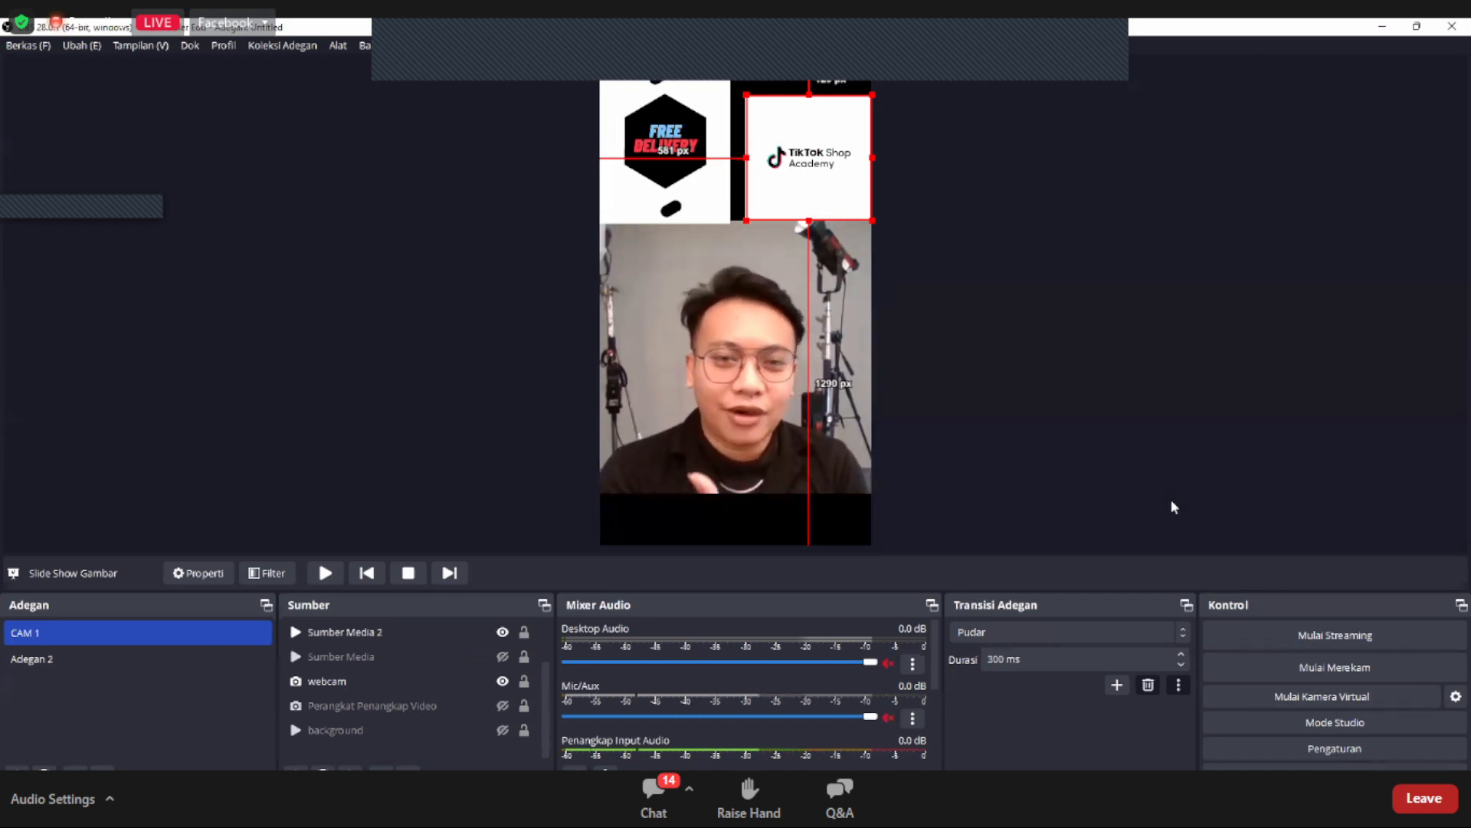
pyautogui.click(1313, 751)
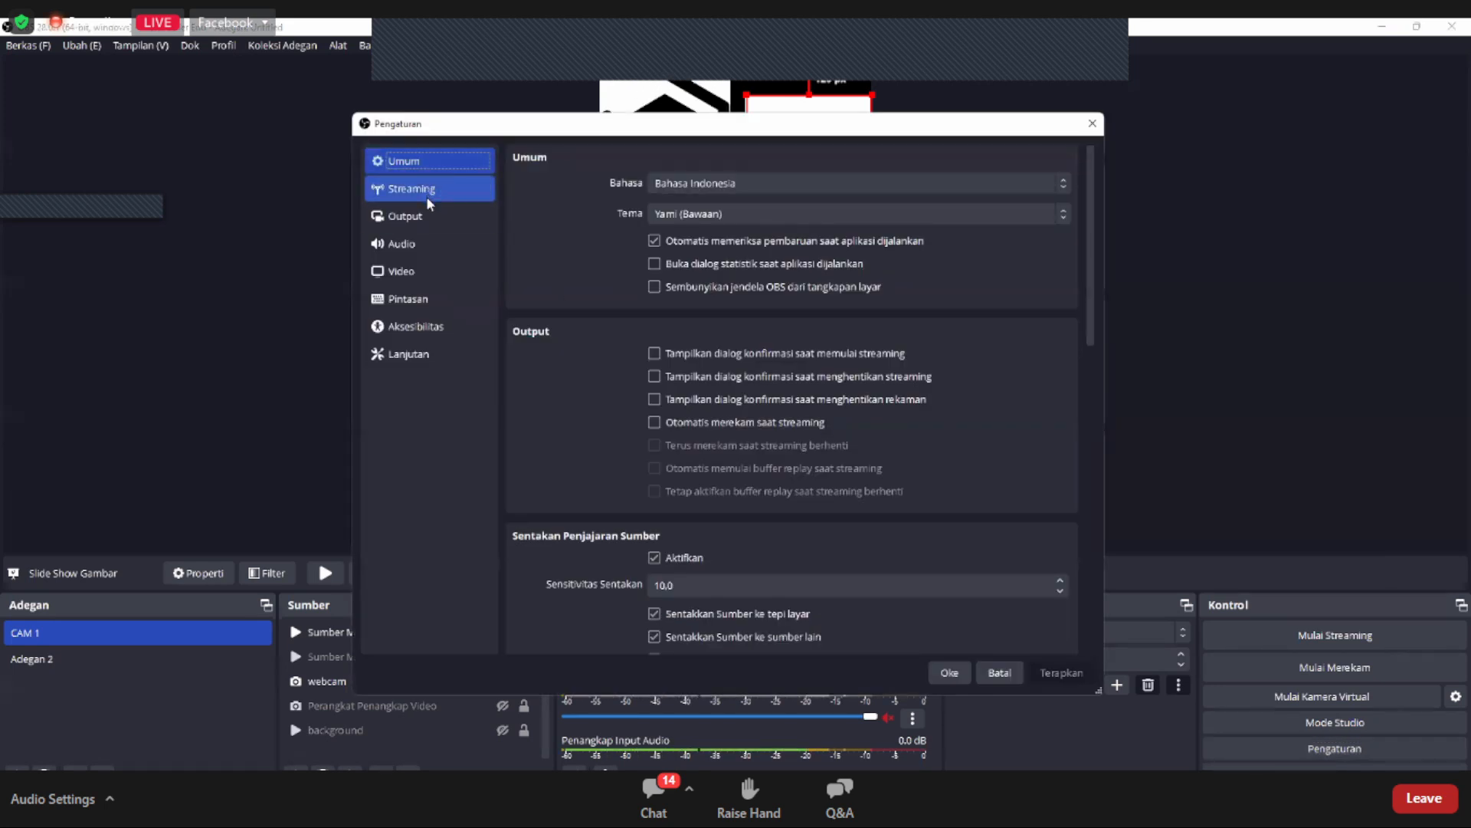
pyautogui.click(426, 193)
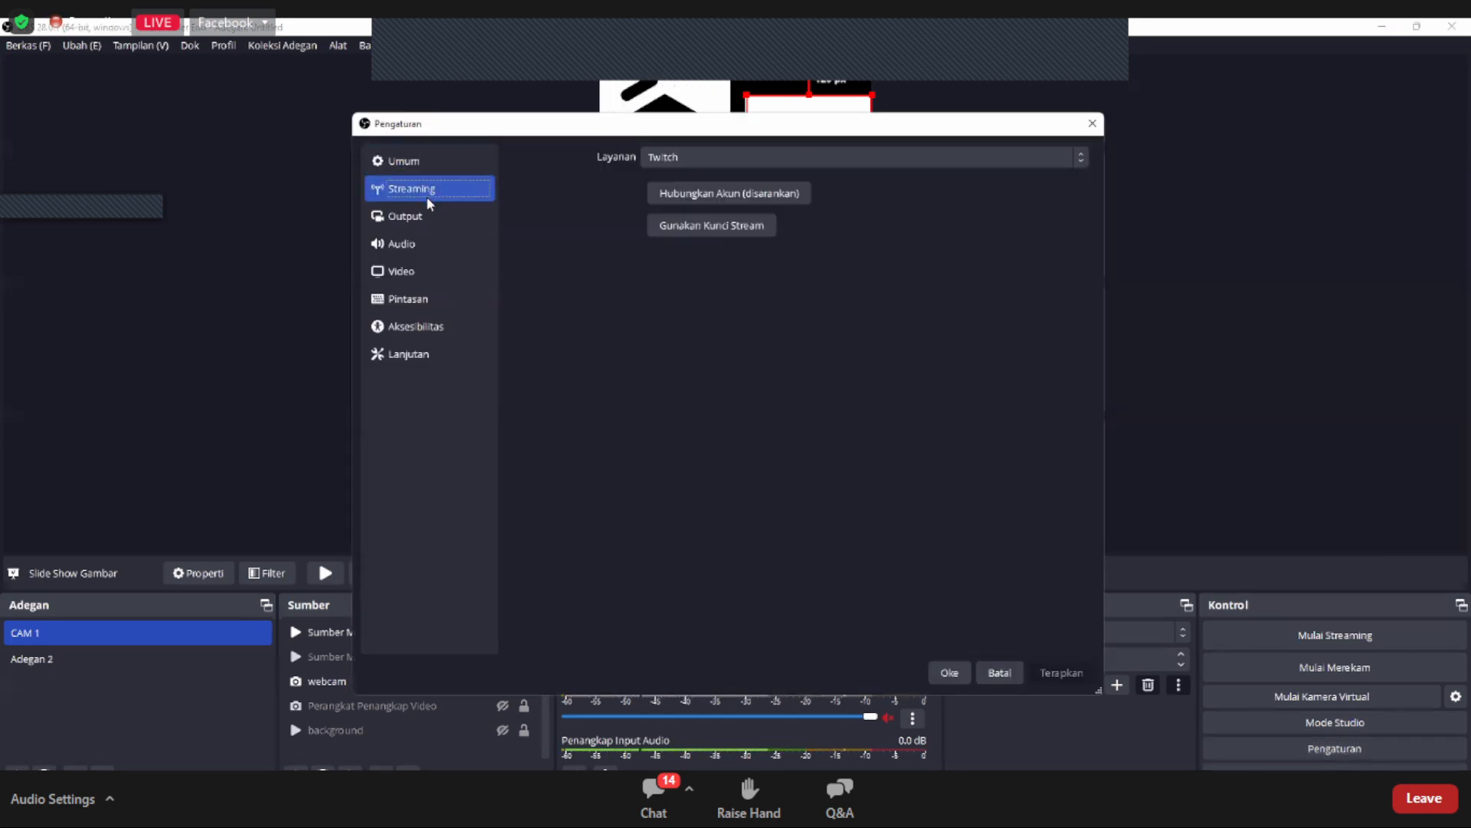
pyautogui.click(701, 159)
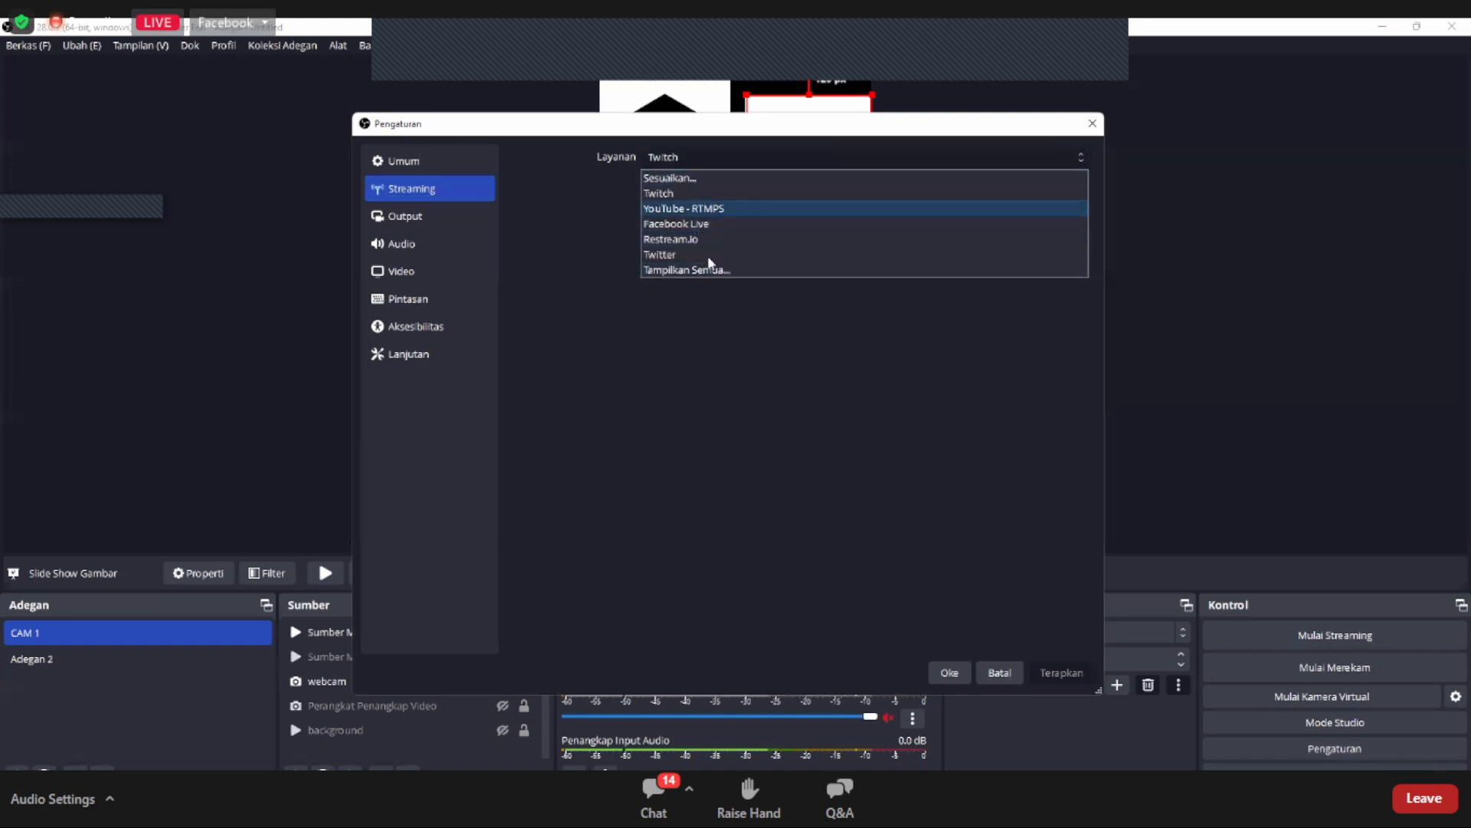
pyautogui.click(694, 179)
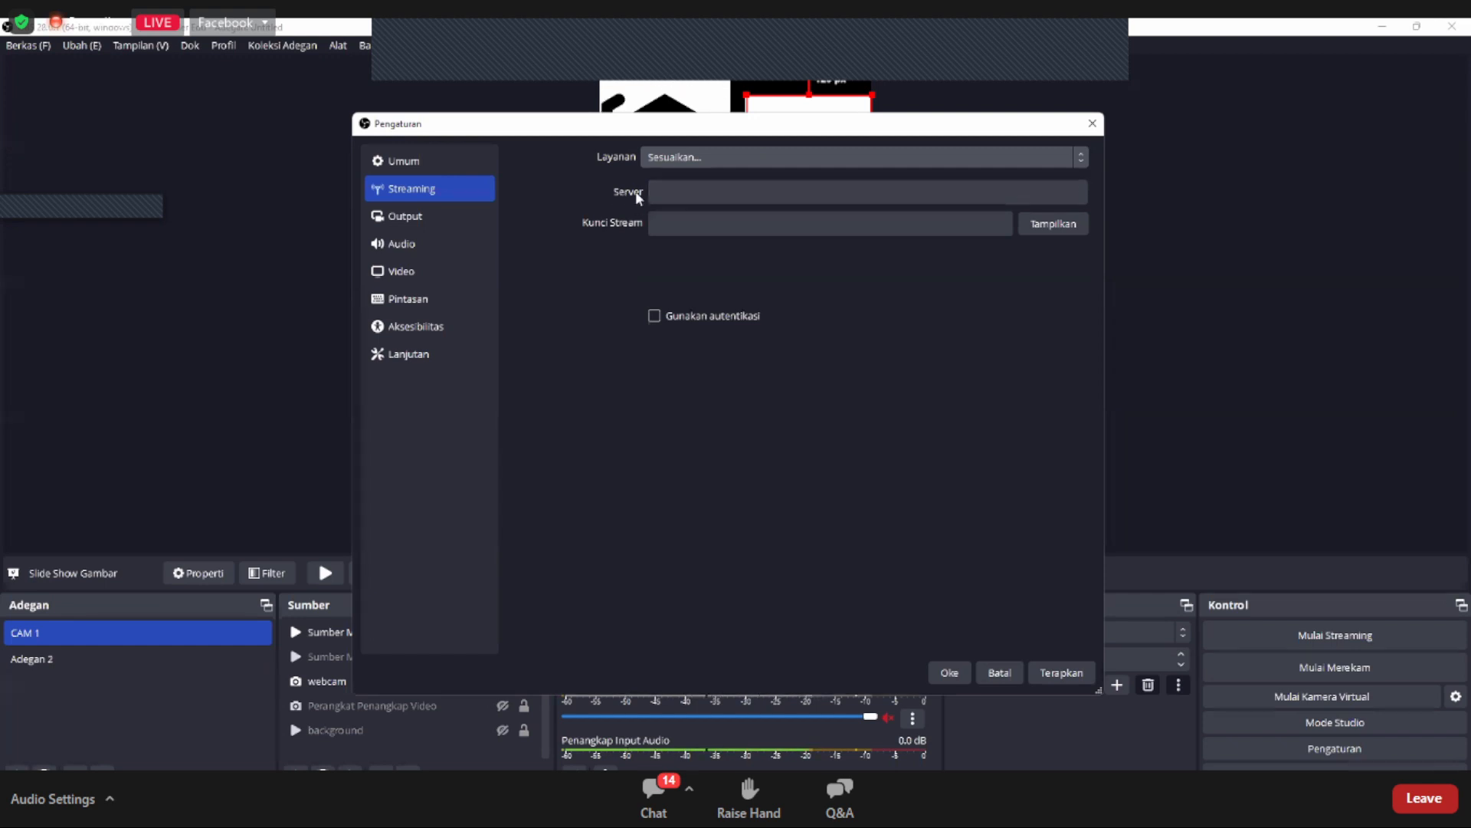
pyautogui.click(676, 187)
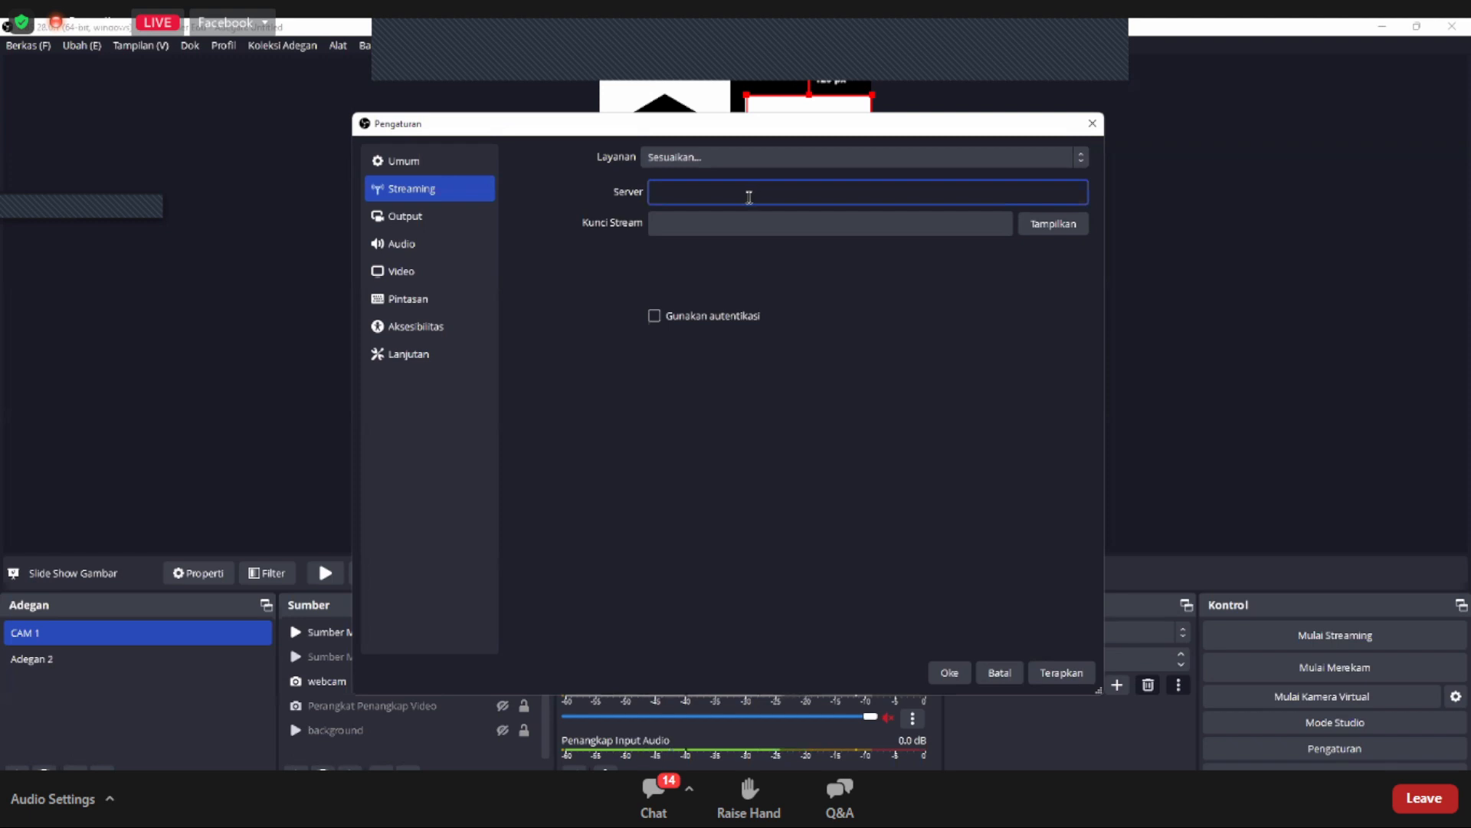
pyautogui.click(697, 223)
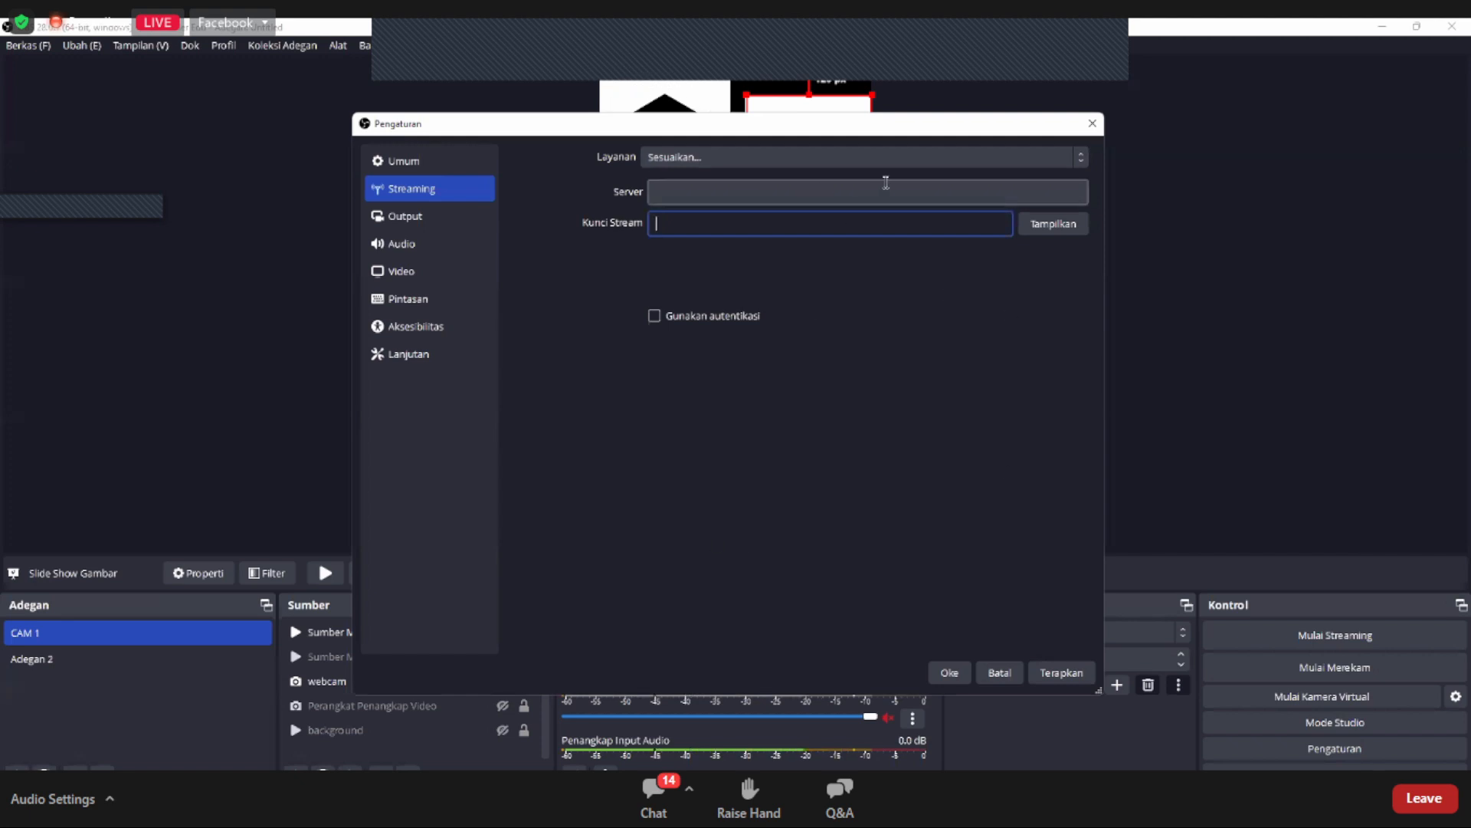
pyautogui.click(1064, 672)
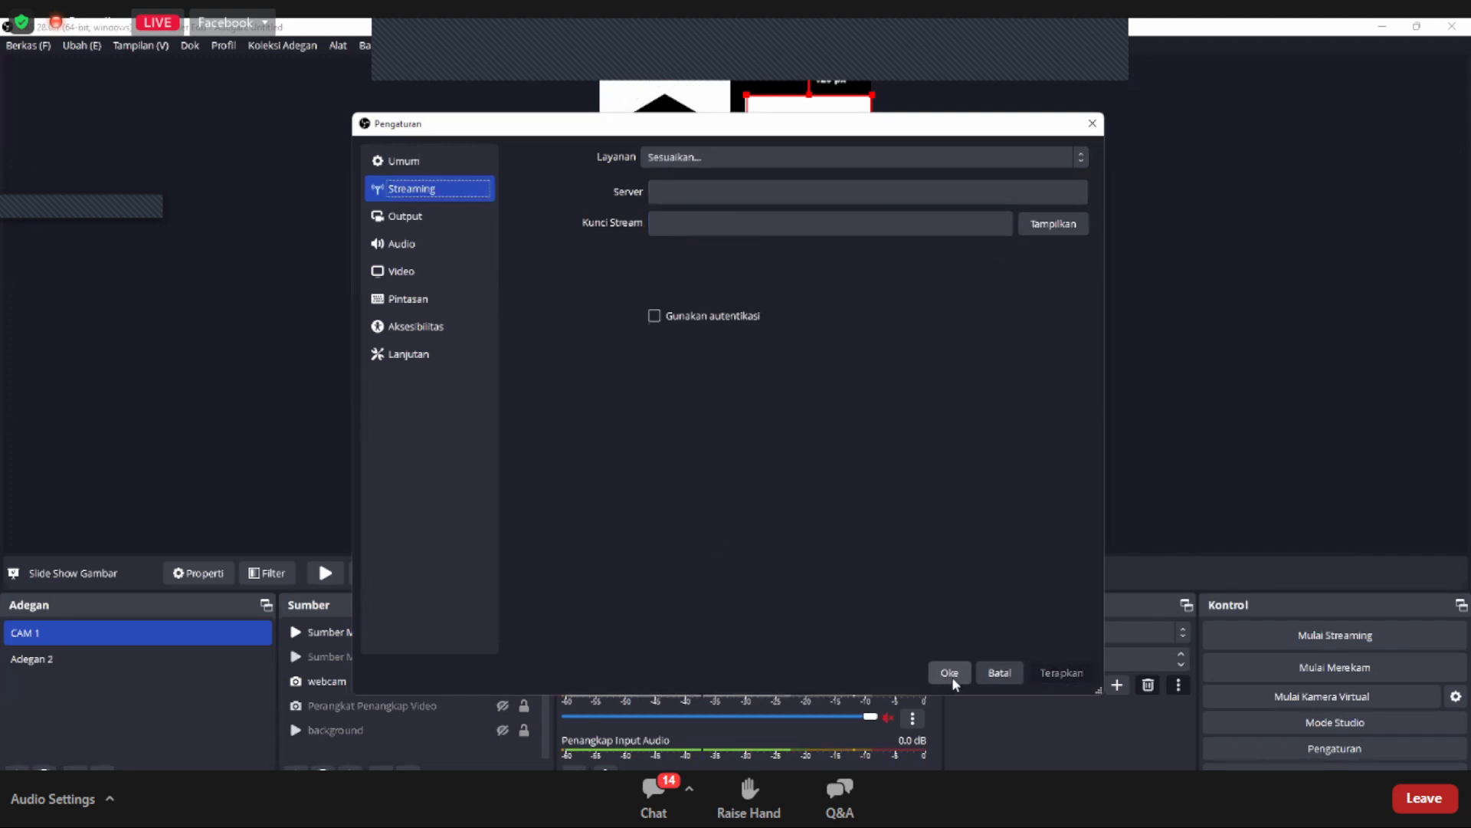
pyautogui.click(950, 673)
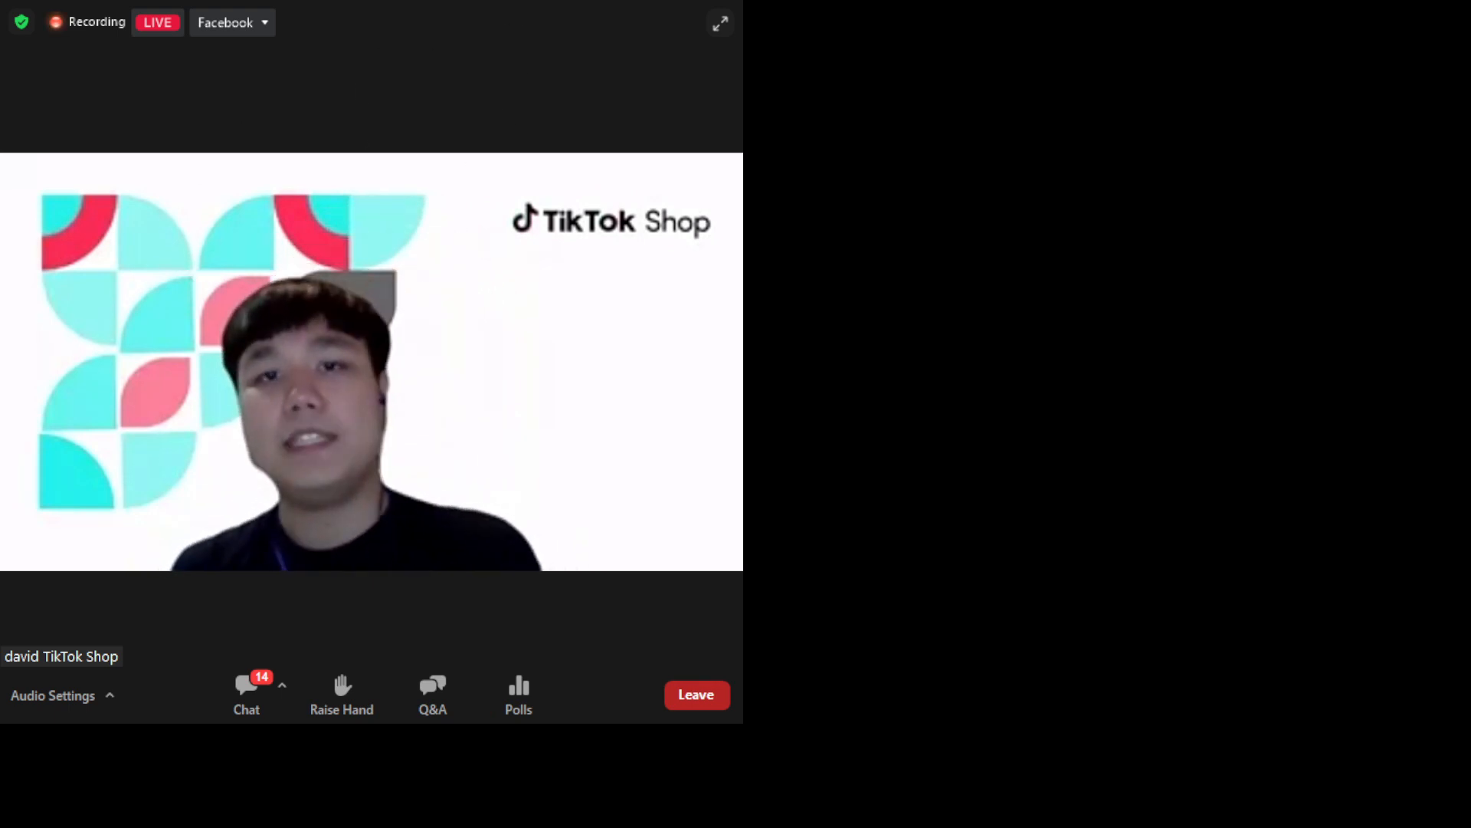
pyautogui.click(676, 5)
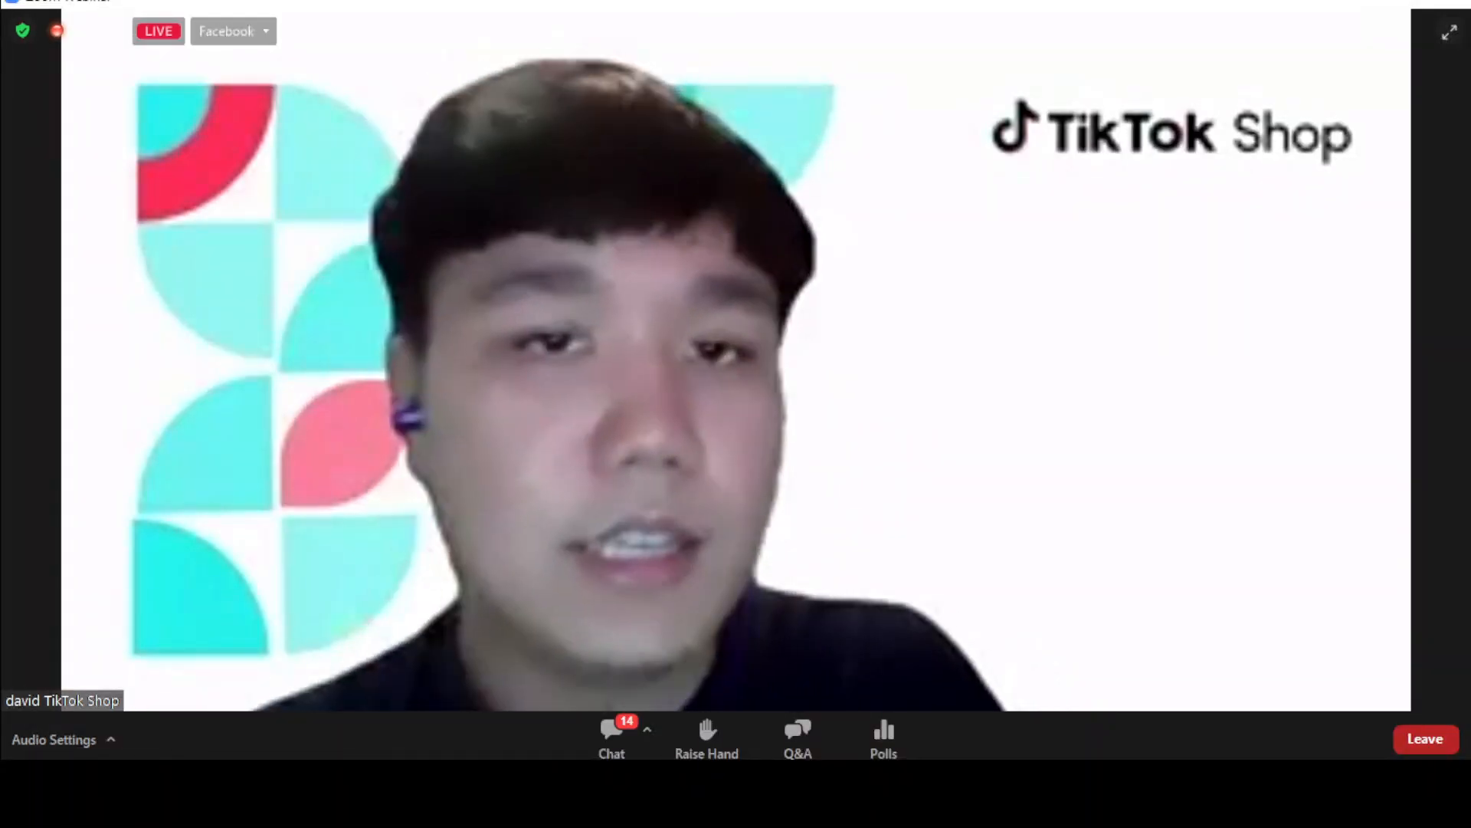